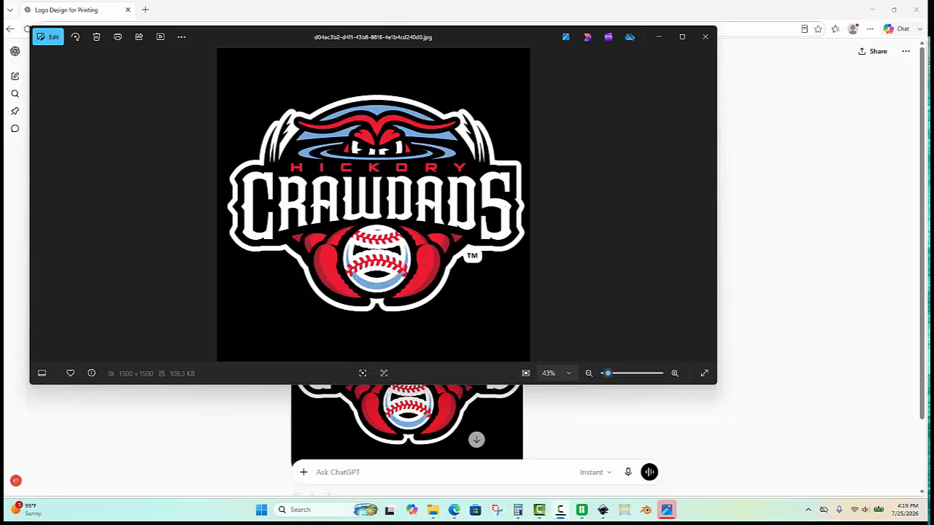
- Close the image viewer and preview the generated Crawdads logo full-size in the chat
{"action": "left_click", "coordinate": [705, 36]}
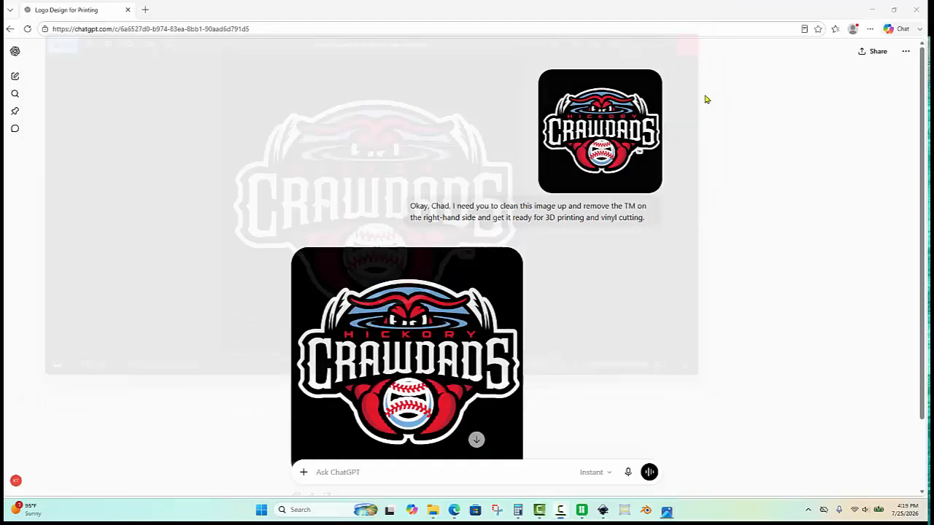
{"action": "left_click", "coordinate": [626, 131]}
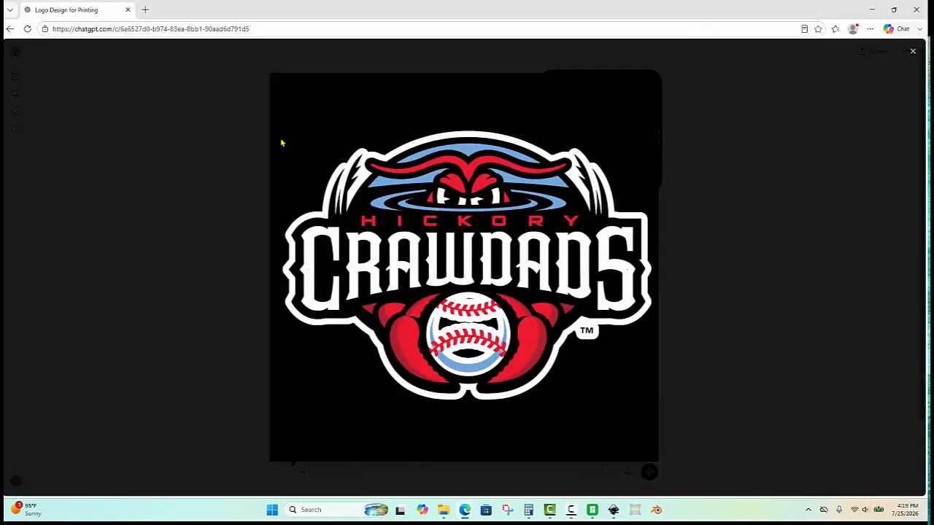
{"action": "left_click", "coordinate": [913, 52]}
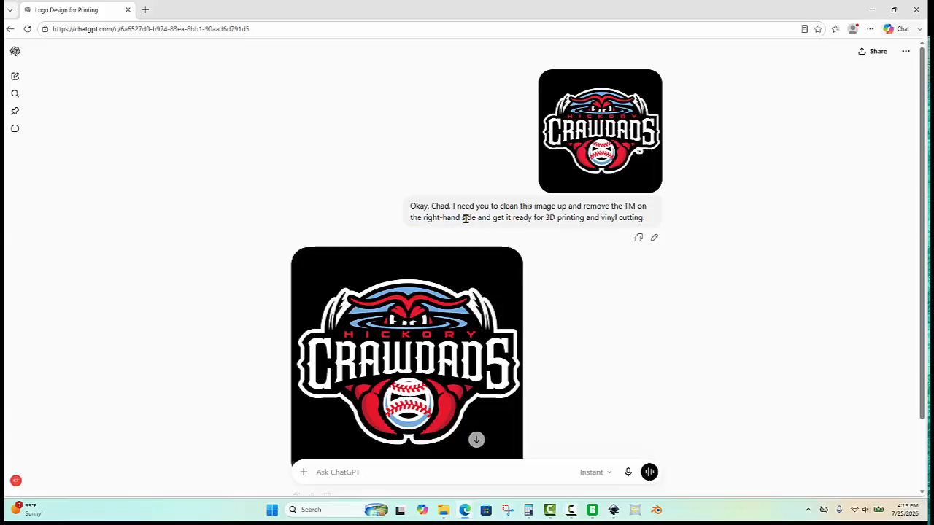
- Open the cleaned-up Crawdads logo in the chat's image view and copy the image
{"action": "scroll", "coordinate": [408, 351], "scroll_direction": "down", "scroll_amount": 2}
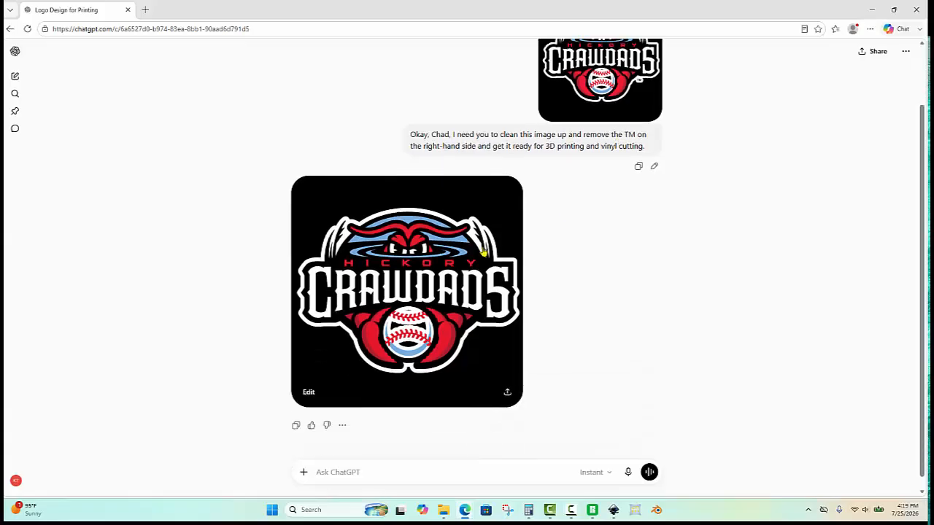
{"action": "left_click", "coordinate": [316, 375]}
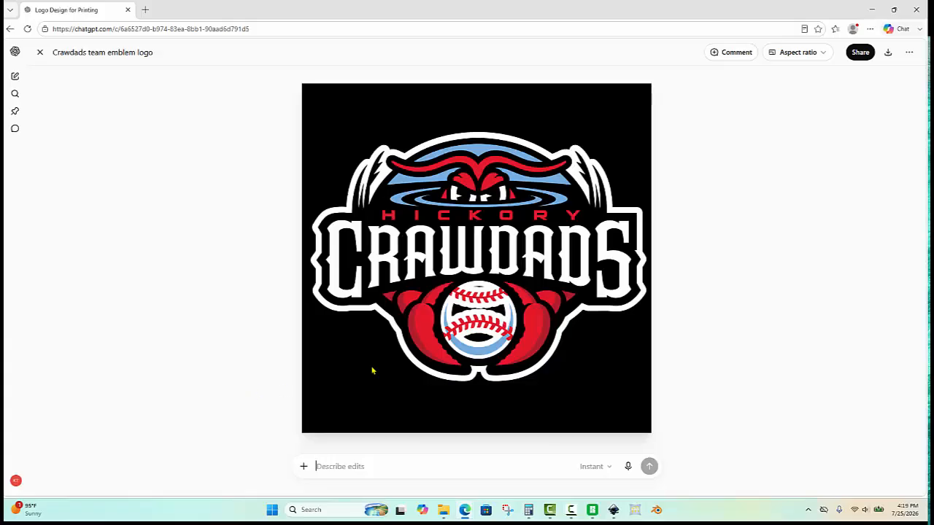
{"action": "right_click", "coordinate": [583, 325]}
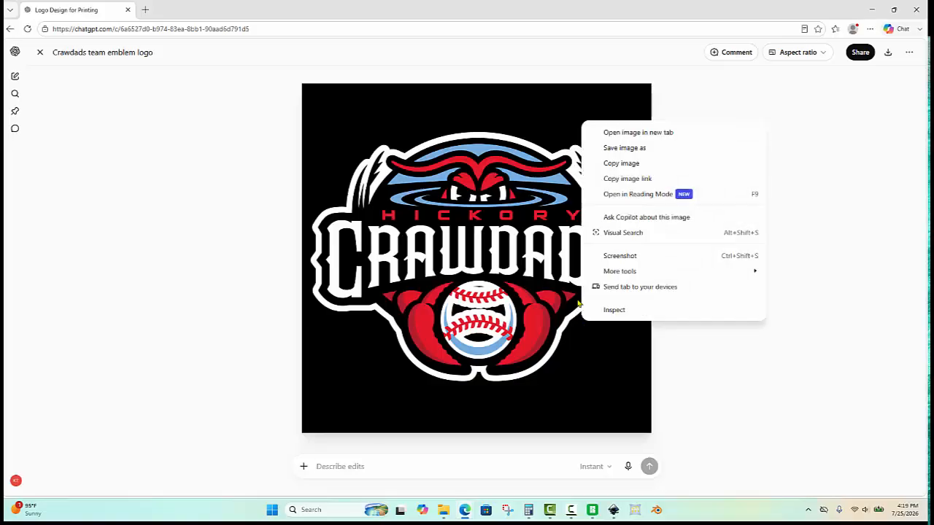
{"action": "left_click", "coordinate": [631, 165]}
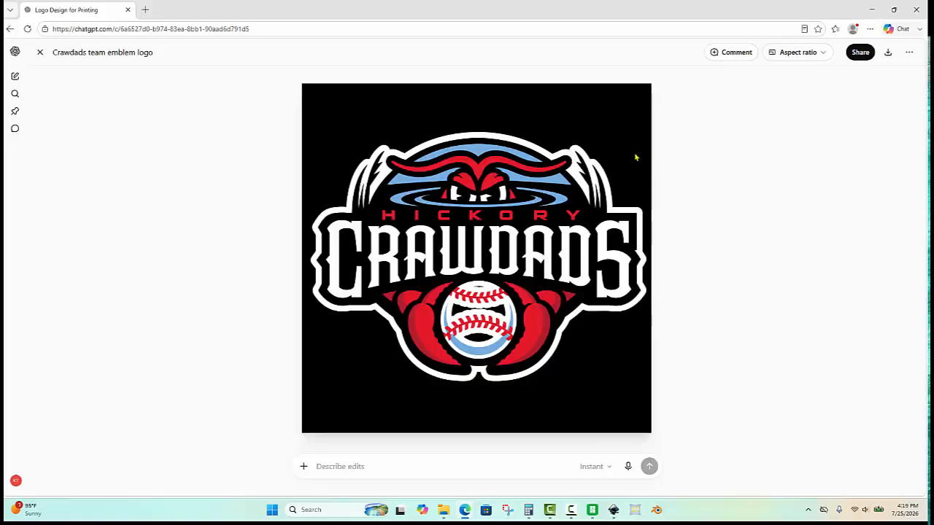
- Open the Vectorizer.AI bookmark and paste the copied logo to vectorize it
{"action": "left_click", "coordinate": [835, 28]}
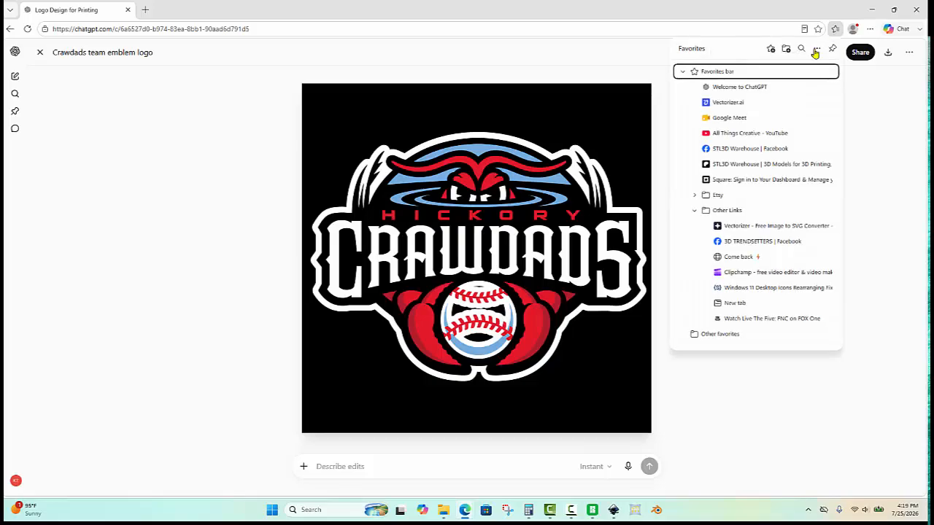
{"action": "left_click", "coordinate": [752, 105]}
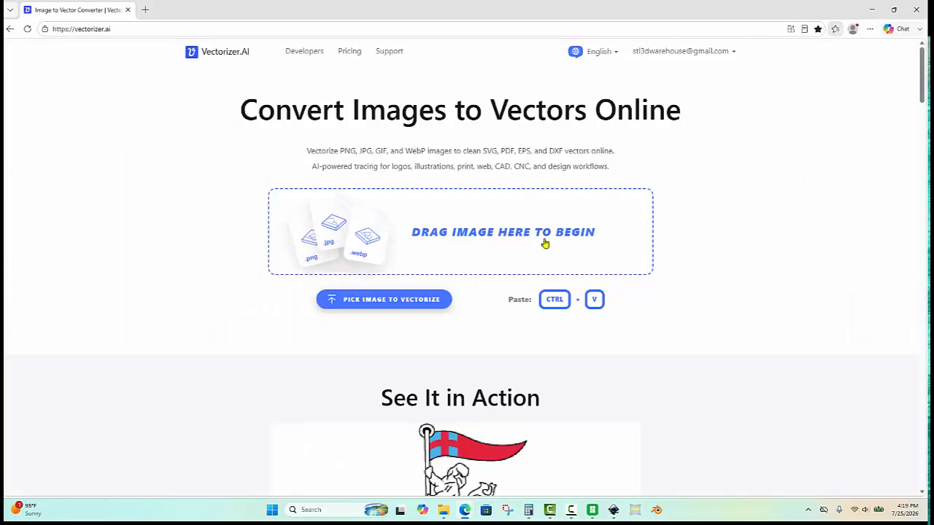
{"action": "key", "text": "ctrl"}
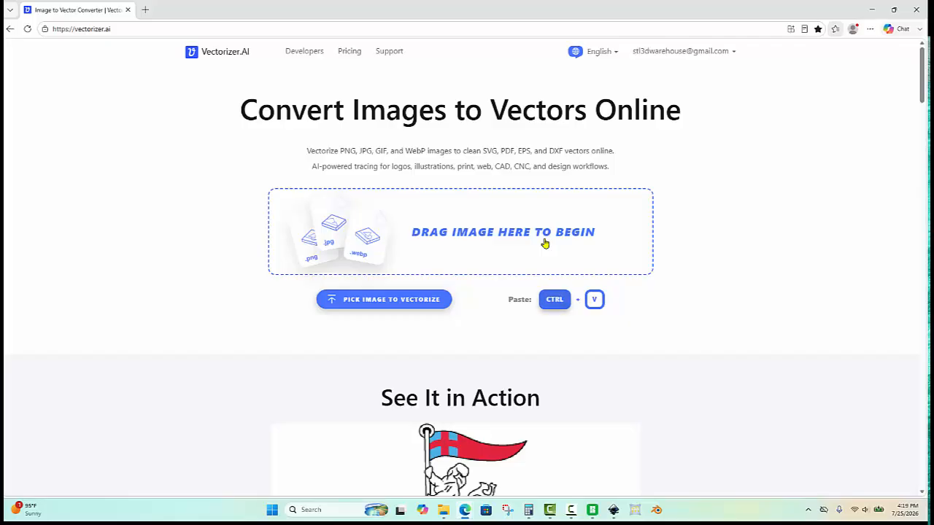
{"action": "key", "text": "ctrl+v"}
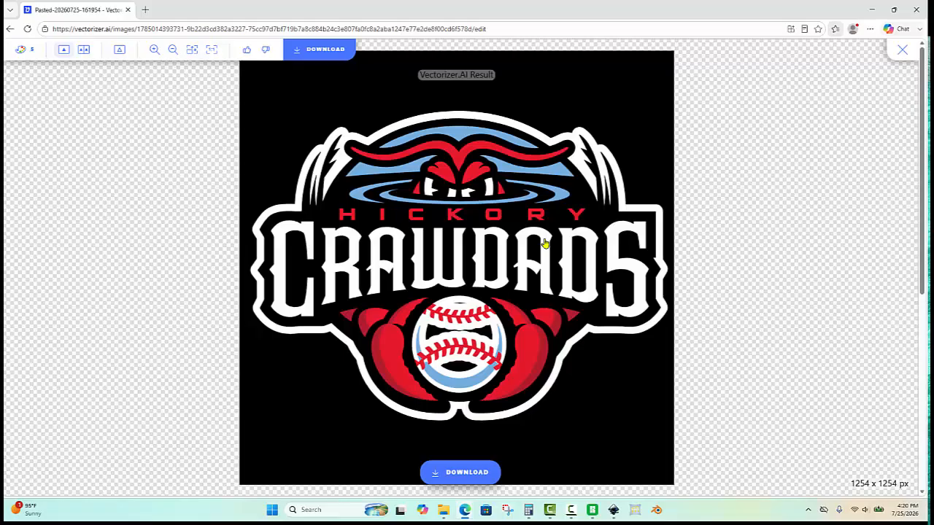
- Download the vectorized result as an SVG saved to the Desktop with the name crawdads
{"action": "left_click", "coordinate": [471, 471]}
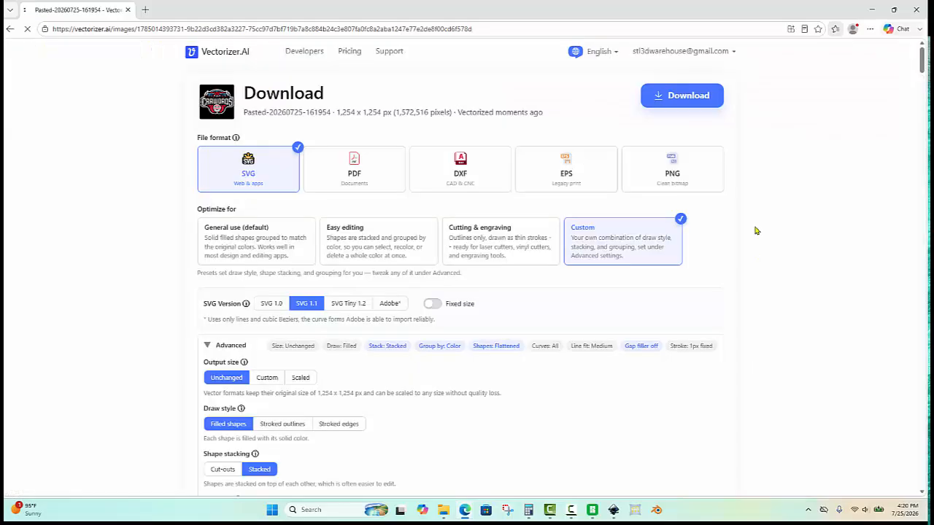
{"action": "left_click", "coordinate": [683, 96]}
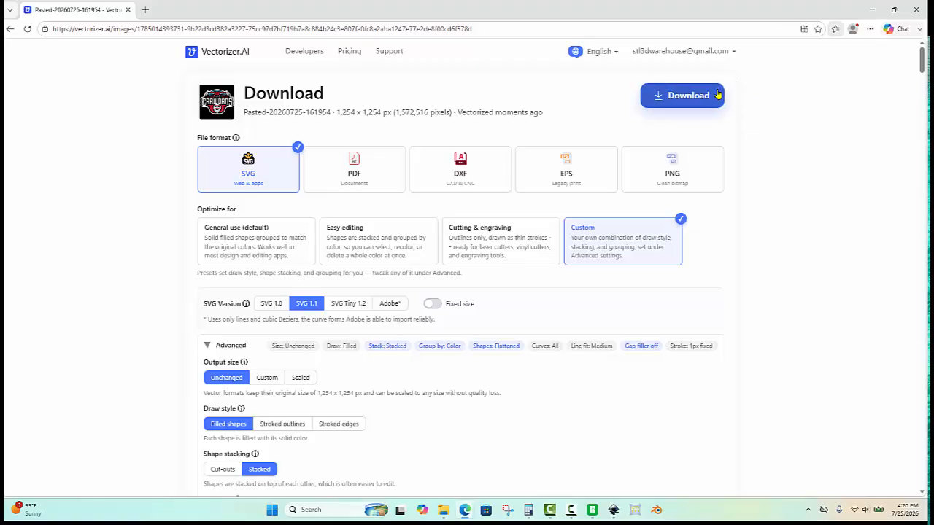
{"action": "left_click", "coordinate": [738, 99]}
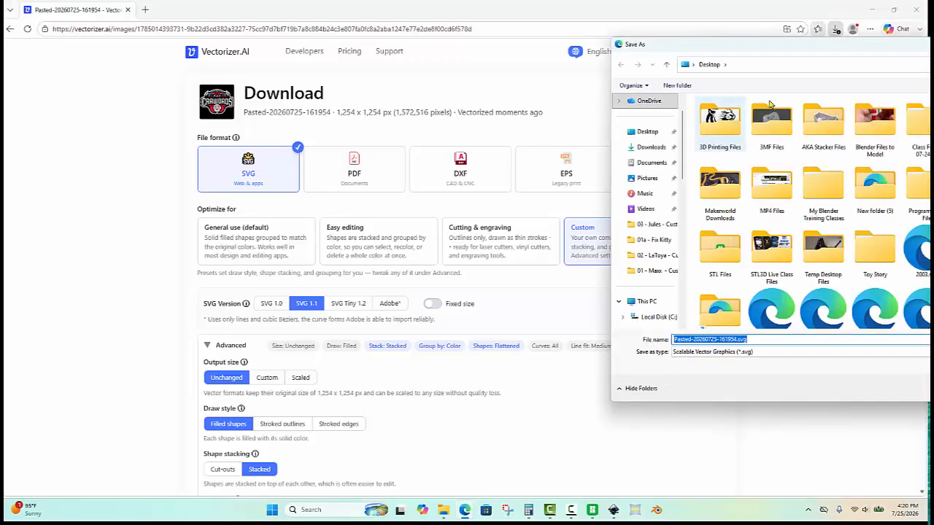
{"action": "left_click", "coordinate": [661, 132]}
{"action": "type", "text": "crawdads"}
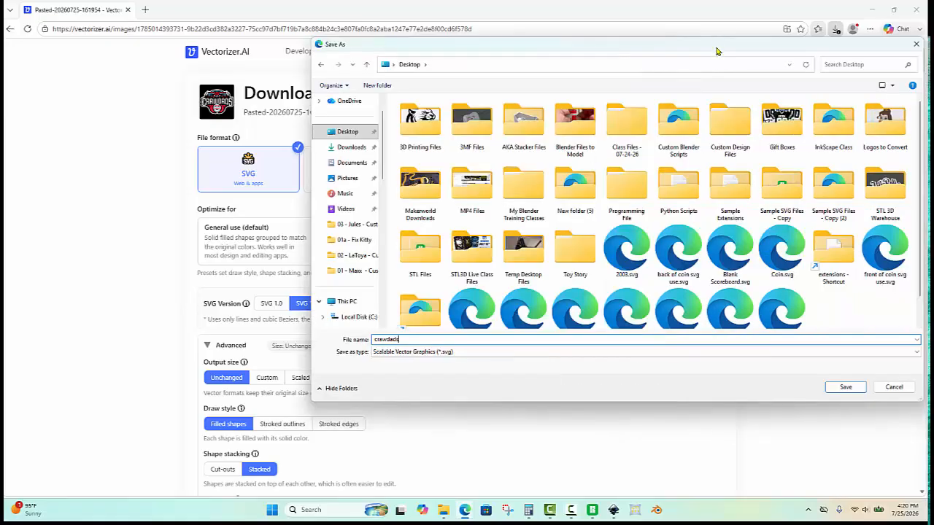
{"action": "left_click_drag", "start_coordinate": [717, 49], "coordinate": [628, 62]}
{"action": "left_click", "coordinate": [756, 401]}
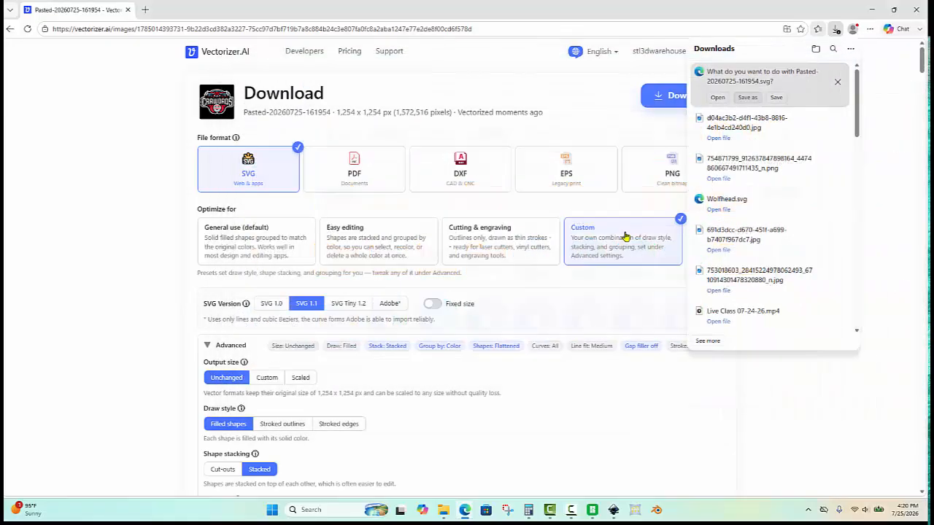
- Switch to Inkscape and open crawdads.svg from the Desktop
{"action": "left_click", "coordinate": [614, 511]}
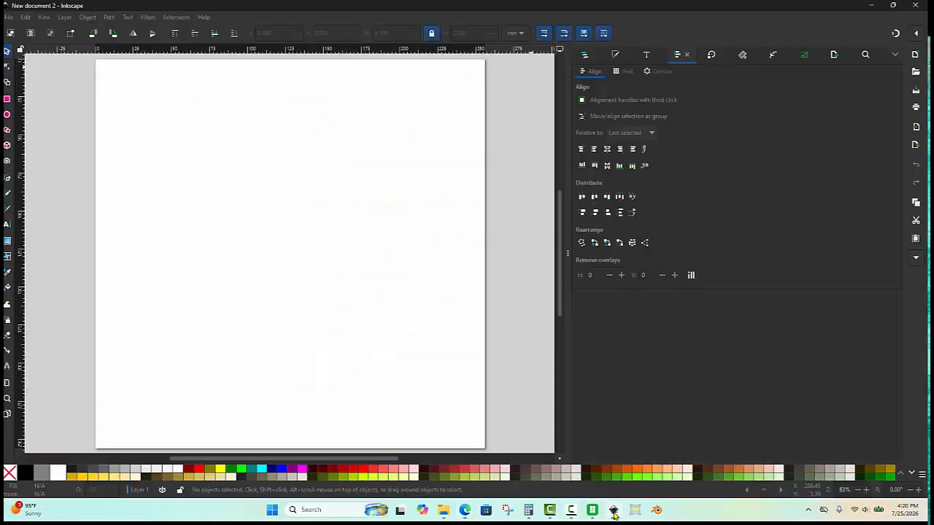
{"action": "left_click", "coordinate": [9, 16]}
{"action": "left_click", "coordinate": [21, 52]}
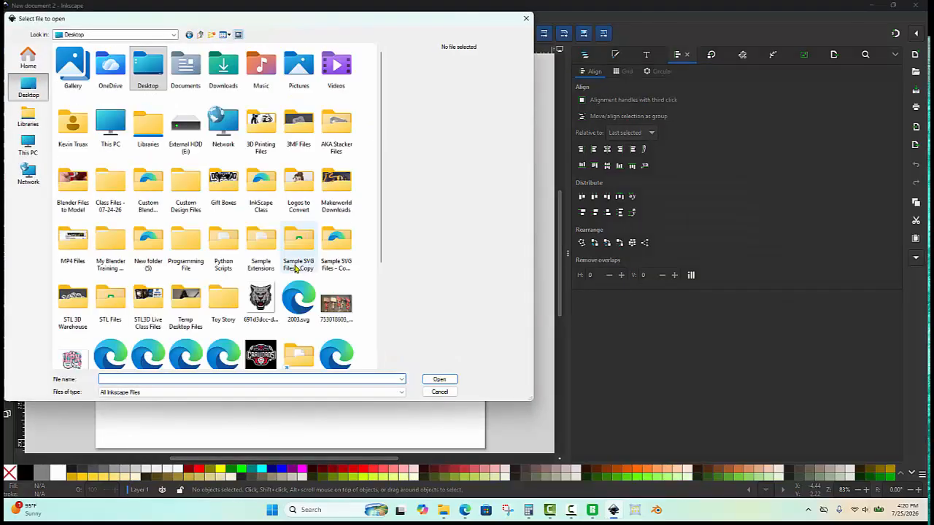
{"action": "scroll", "coordinate": [296, 269], "scroll_direction": "down", "scroll_amount": 3}
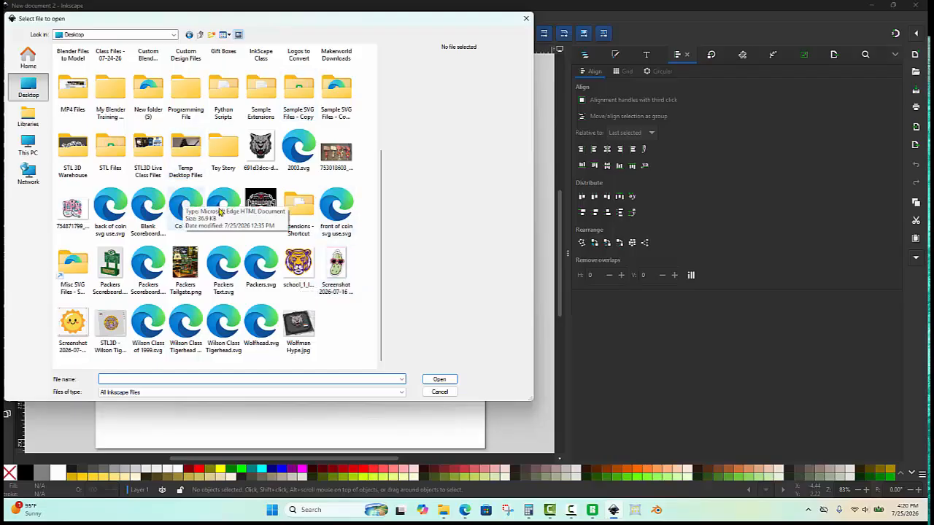
{"action": "double_click", "coordinate": [232, 194]}
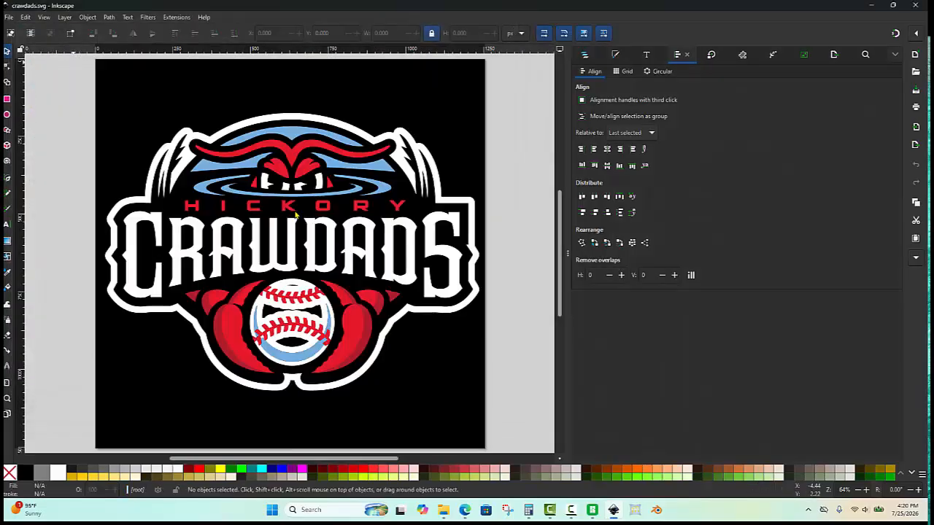
- Ungroup the logo's main group into its separate paths
{"action": "scroll", "coordinate": [296, 214], "scroll_direction": "down", "scroll_amount": 1}
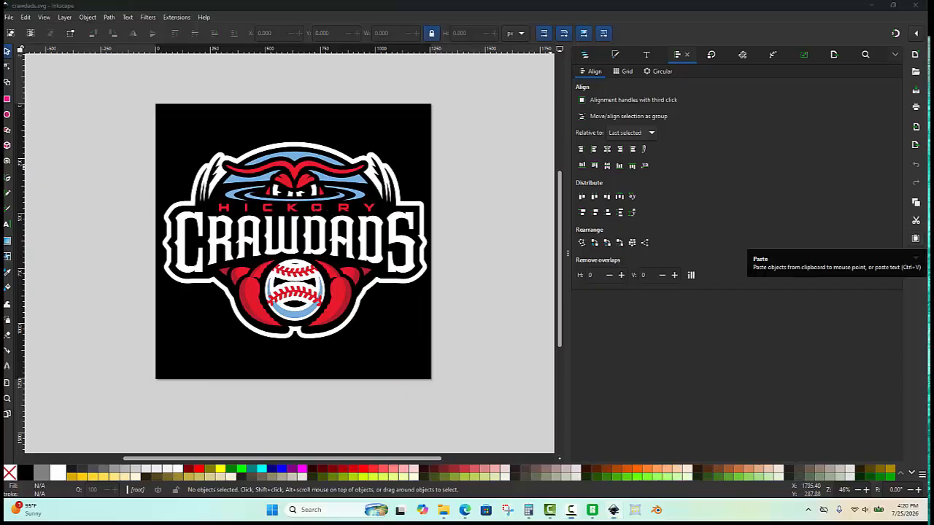
{"action": "right_click", "coordinate": [326, 191]}
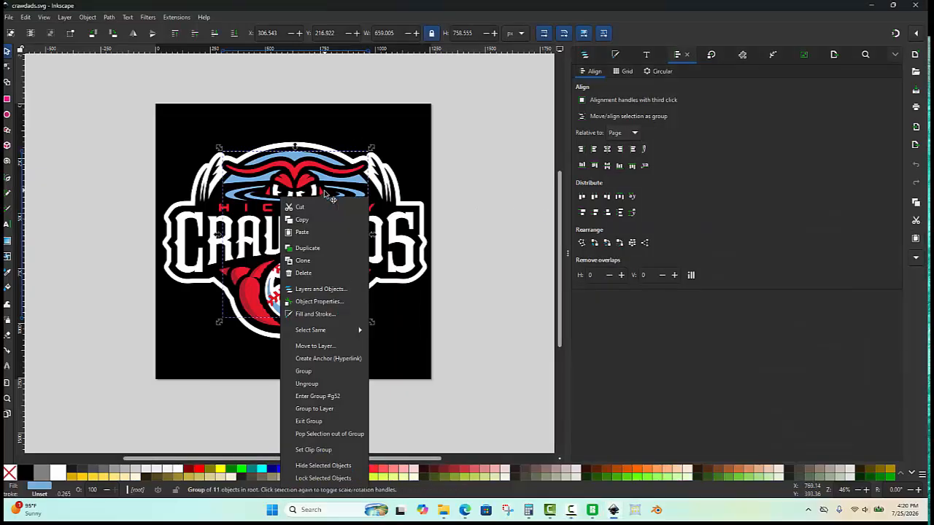
{"action": "key", "text": "Return"}
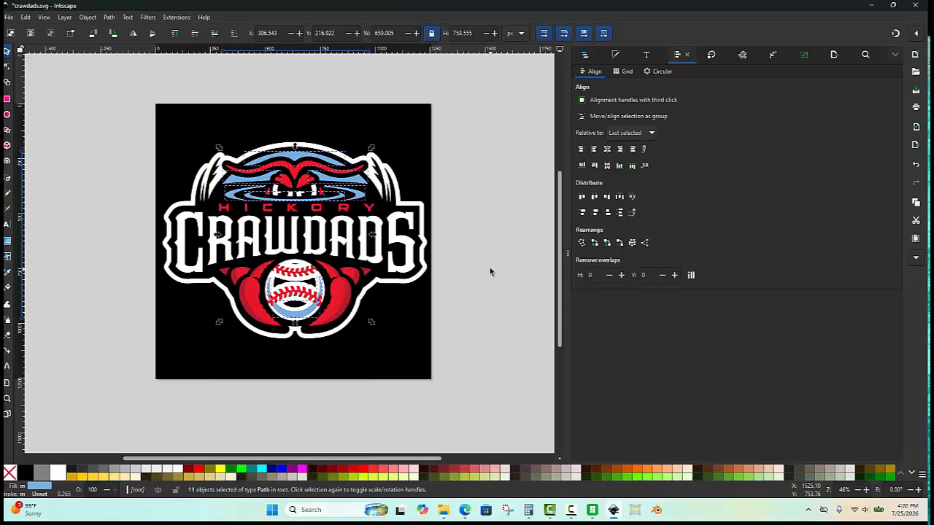
- Select the black square background behind the logo and delete it
{"action": "left_click", "coordinate": [429, 147]}
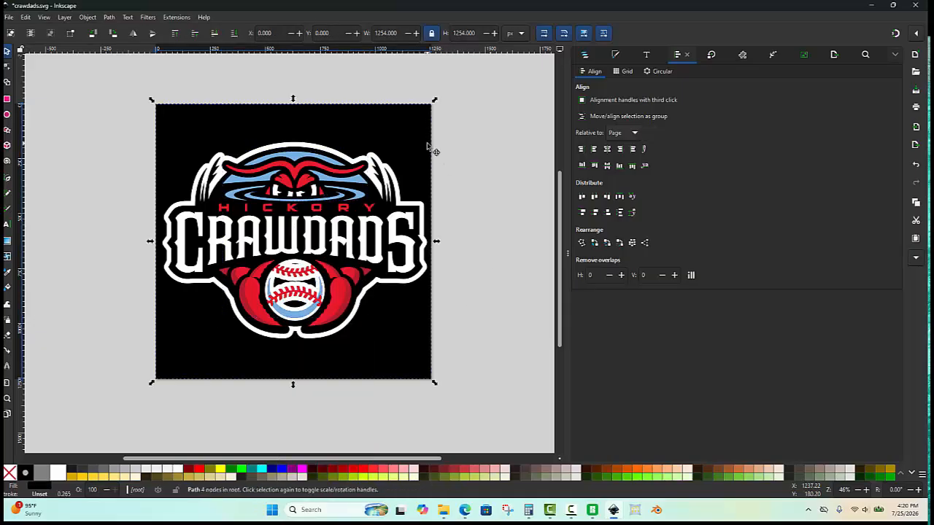
{"action": "key", "text": "Delete"}
- Select all the logo parts and move them off the page to the right
{"action": "scroll", "coordinate": [290, 117], "scroll_direction": "down", "scroll_amount": 1}
{"action": "left_click_drag", "start_coordinate": [149, 108], "coordinate": [460, 317]}
{"action": "scroll", "coordinate": [176, 193], "scroll_direction": "down", "scroll_amount": 1}
{"action": "left_click_drag", "start_coordinate": [283, 200], "coordinate": [473, 206]}
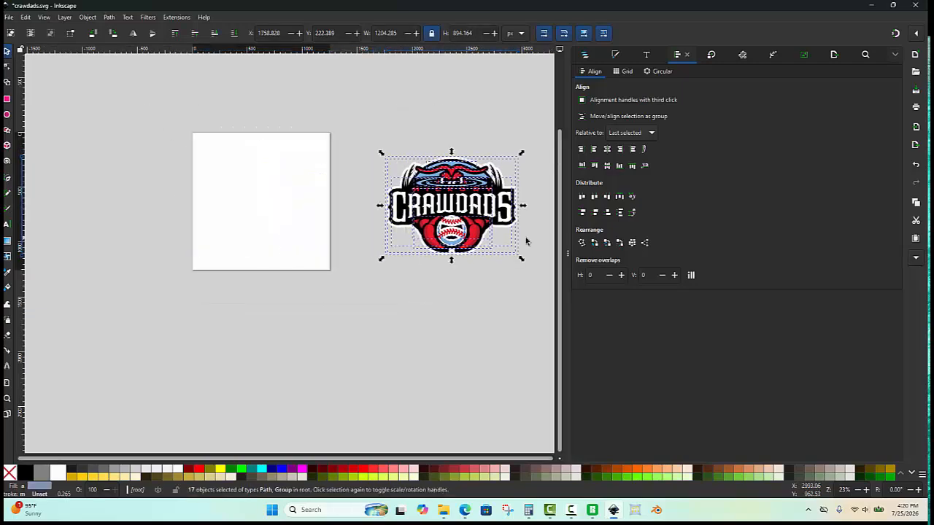
- Select the whole logo and scale it proportionally to a width of 150 px
{"action": "scroll", "coordinate": [526, 241], "scroll_direction": "up", "scroll_amount": 1}
{"action": "key", "text": "Escape"}
{"action": "scroll", "coordinate": [552, 219], "scroll_direction": "up", "scroll_amount": 1}
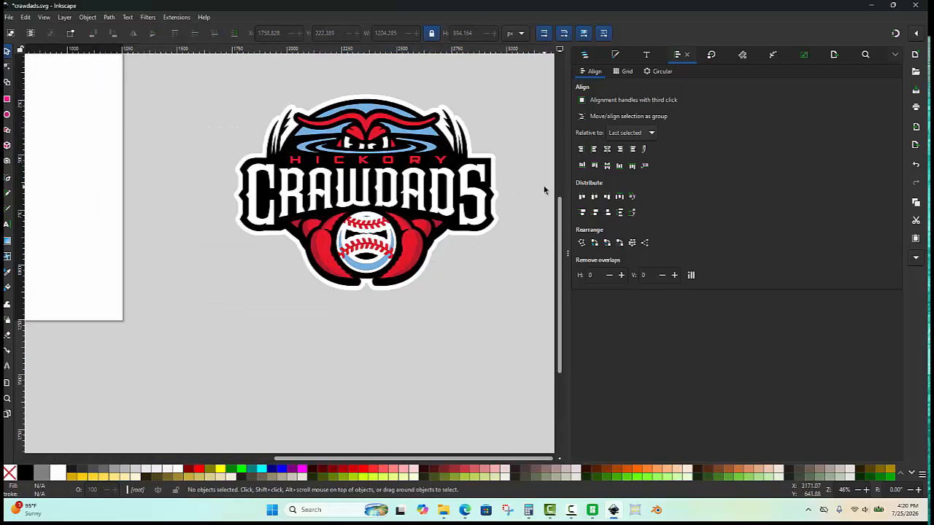
{"action": "left_click_drag", "start_coordinate": [525, 78], "coordinate": [188, 315]}
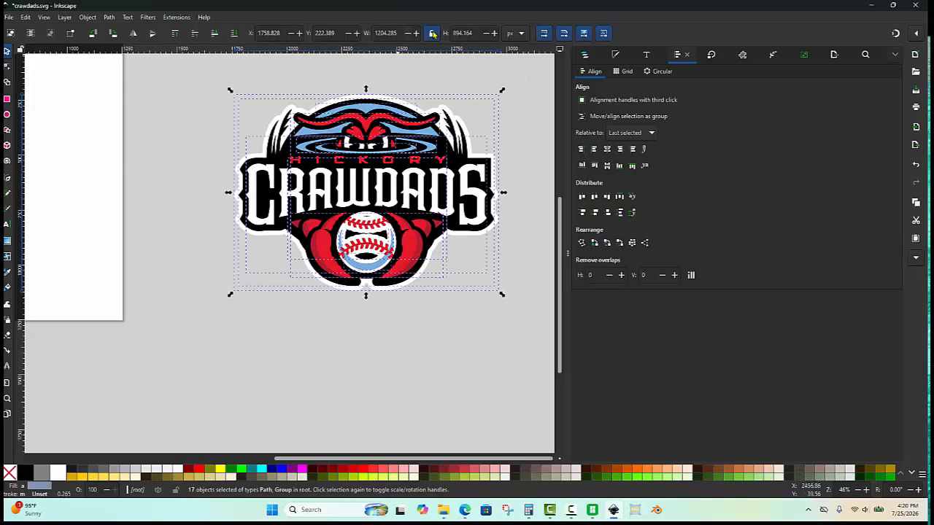
{"action": "left_click_drag", "start_coordinate": [400, 31], "coordinate": [359, 32]}
{"action": "type", "text": "150"}
{"action": "key", "text": "Return"}
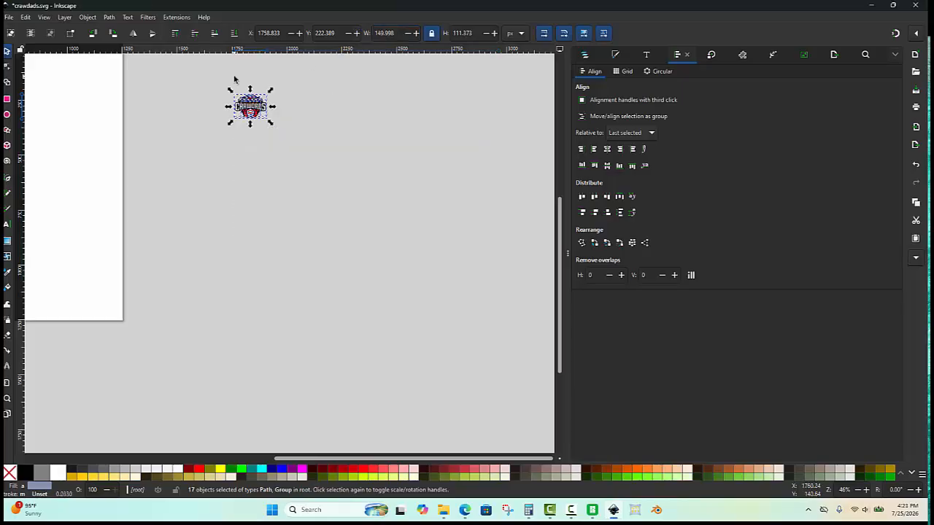
- Select every item in the Layers and Objects panel and ungroup them into individual paths
{"action": "key", "text": "3"}
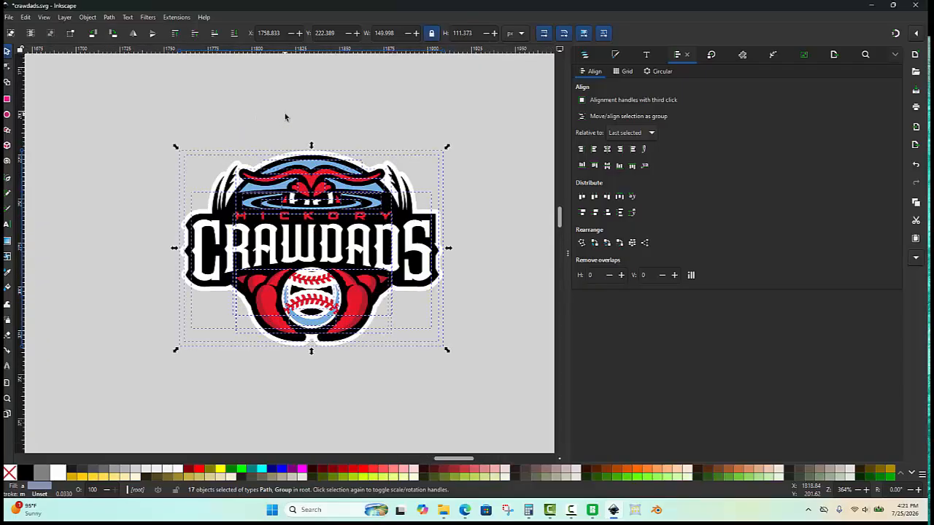
{"action": "left_click", "coordinate": [285, 117]}
{"action": "left_click", "coordinate": [584, 56]}
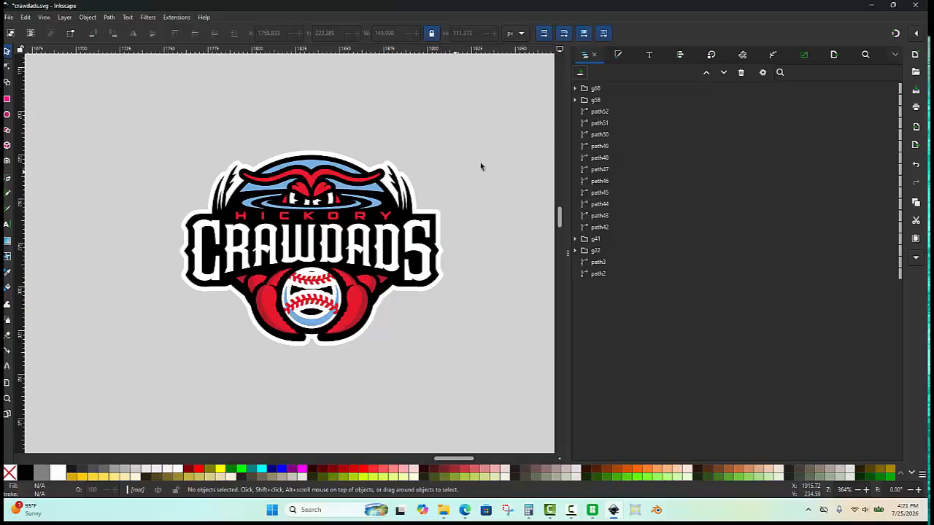
{"action": "left_click", "coordinate": [594, 91]}
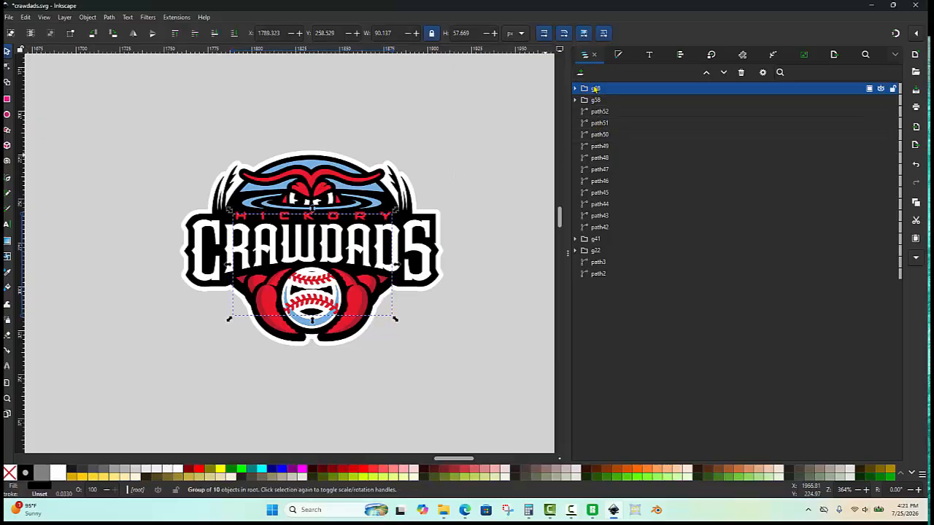
{"action": "left_click", "coordinate": [596, 275], "text": "shift"}
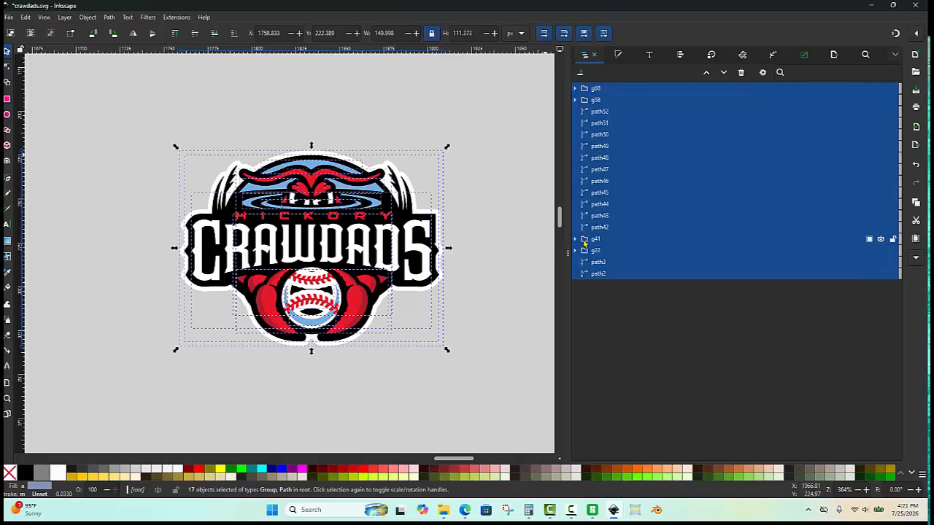
{"action": "right_click", "coordinate": [585, 244]}
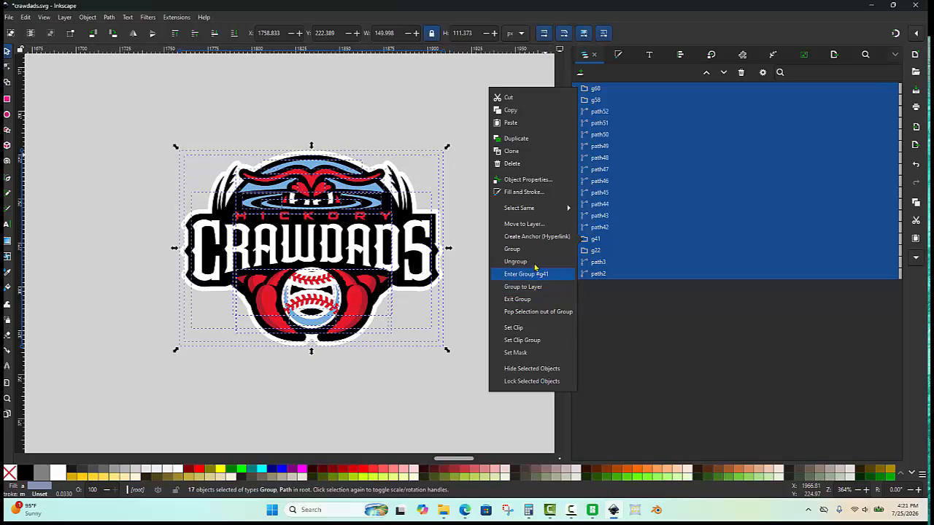
{"action": "key", "text": "Return"}
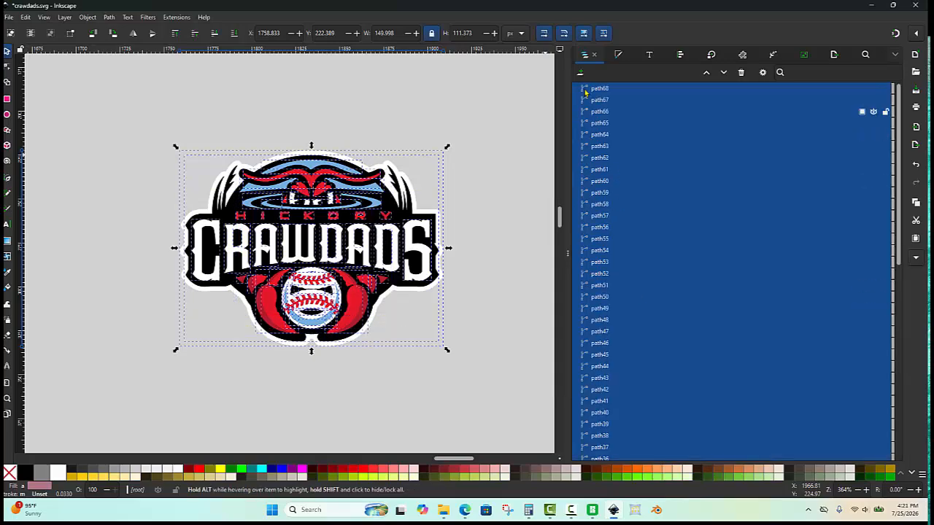
{"action": "scroll", "coordinate": [602, 278], "scroll_direction": "down", "scroll_amount": 5}
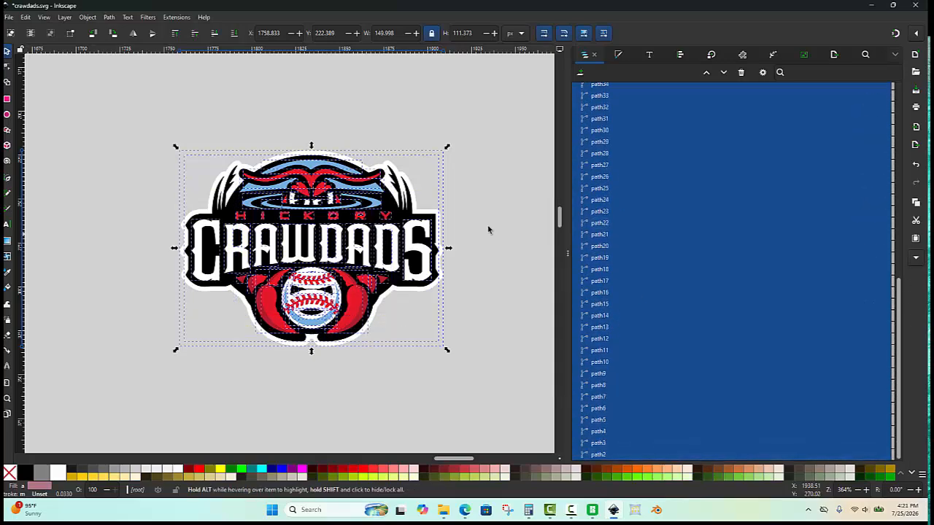
- Rename the white outline path as White Background and hide it
{"action": "left_click", "coordinate": [446, 231]}
{"action": "scroll", "coordinate": [438, 228], "scroll_direction": "up", "scroll_amount": 2, "text": "ctrl"}
{"action": "left_click", "coordinate": [435, 225]}
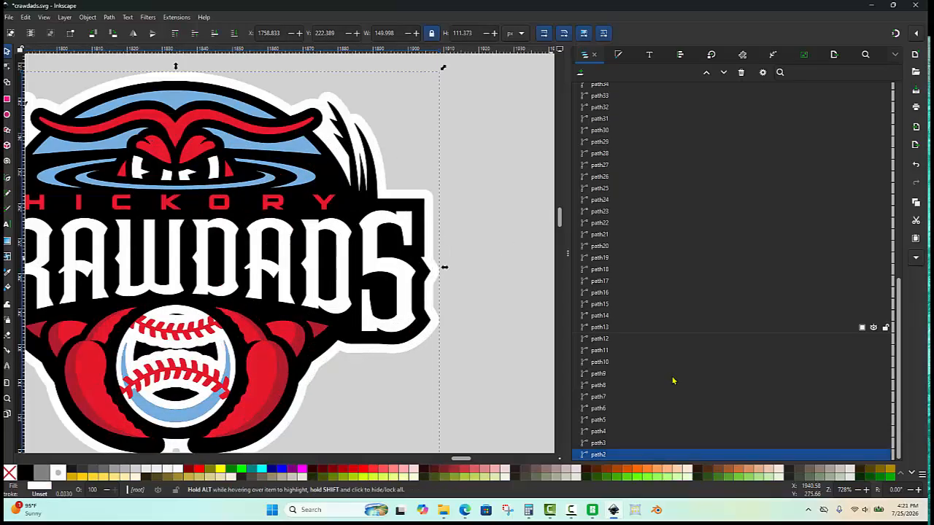
{"action": "double_click", "coordinate": [622, 454]}
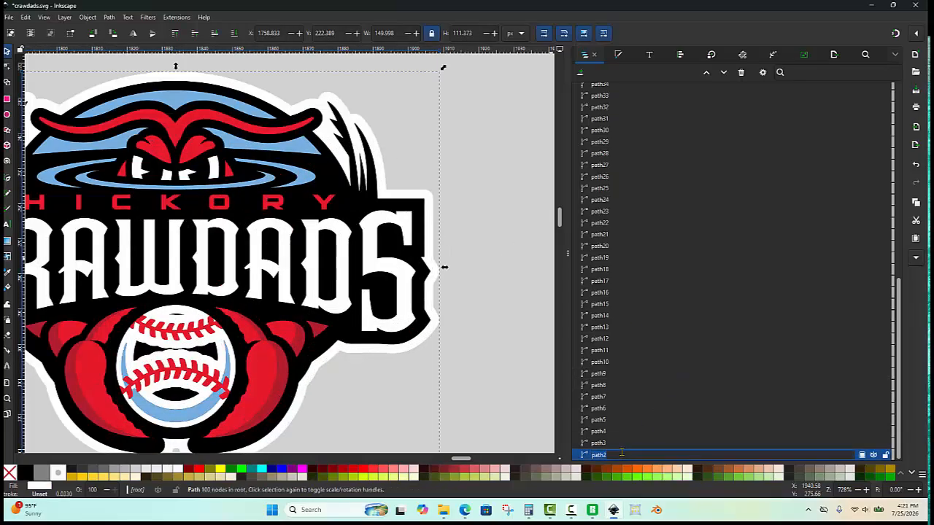
{"action": "type", "text": "White Background"}
{"action": "key", "text": "Return"}
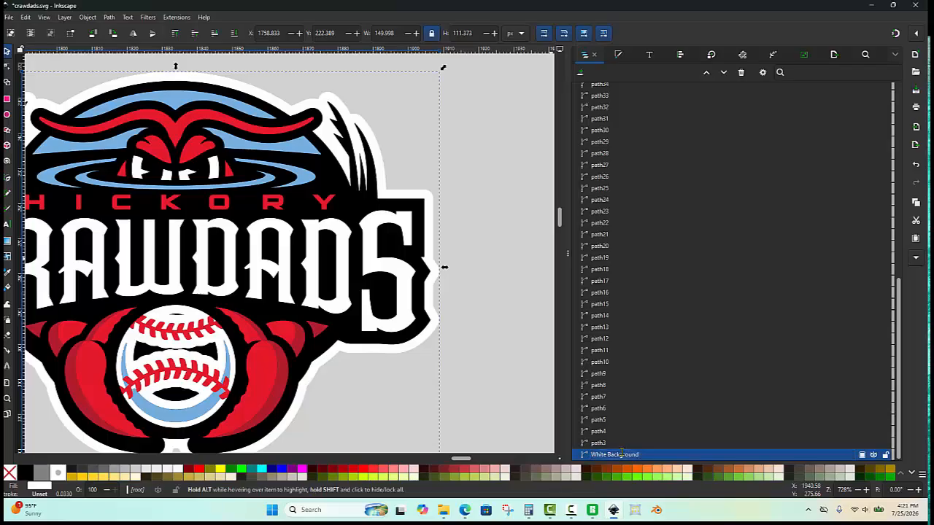
{"action": "left_click", "coordinate": [873, 456]}
- Rename the black outline path as Black Background and hide it
{"action": "left_click", "coordinate": [477, 188]}
{"action": "scroll", "coordinate": [472, 189], "scroll_direction": "down", "scroll_amount": 1}
{"action": "scroll", "coordinate": [459, 202], "scroll_direction": "up", "scroll_amount": 1}
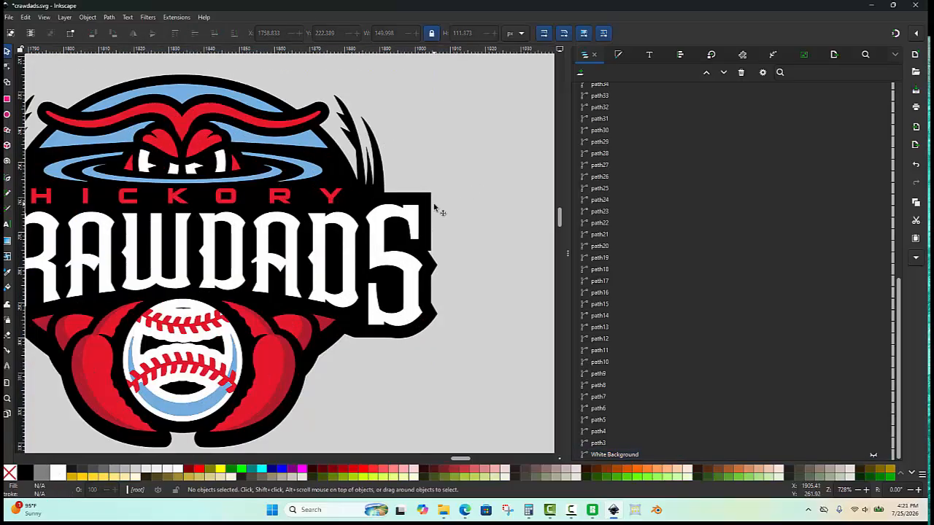
{"action": "left_click", "coordinate": [438, 210]}
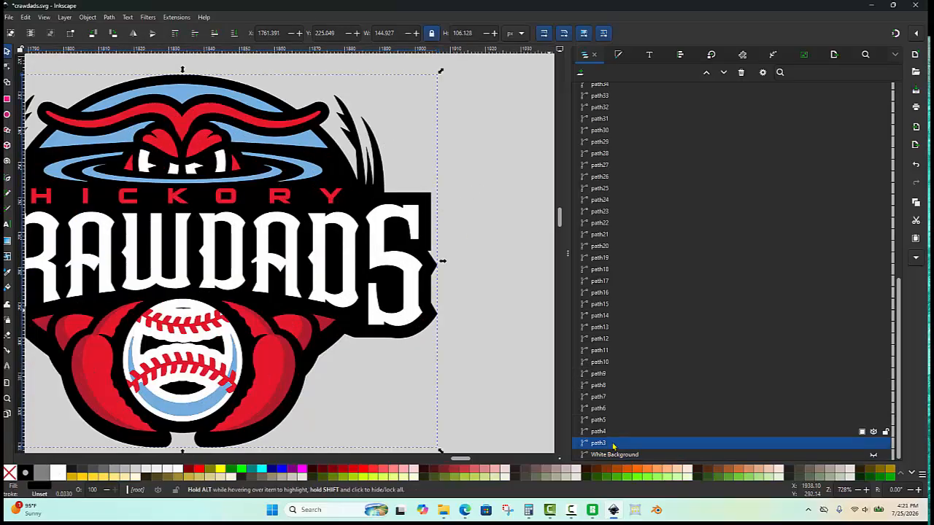
{"action": "double_click", "coordinate": [613, 444]}
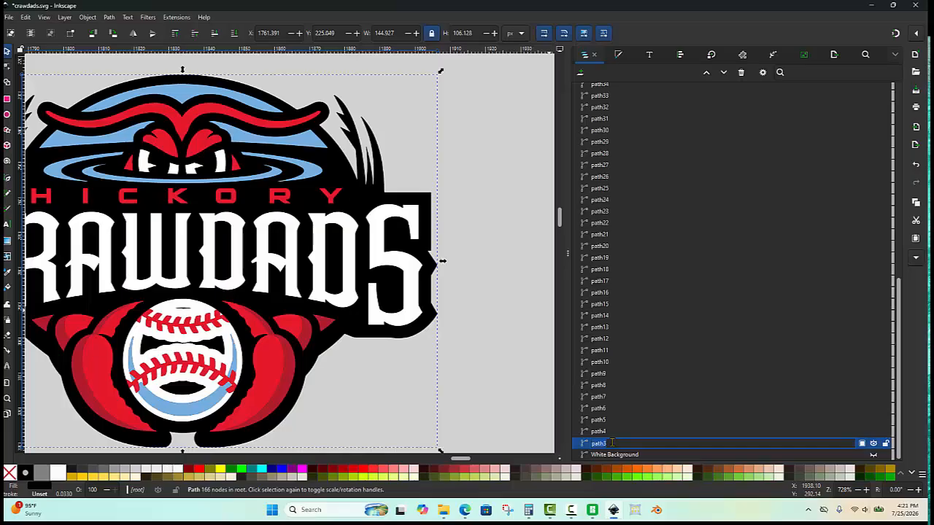
{"action": "type", "text": "Black Background"}
{"action": "key", "text": "Return"}
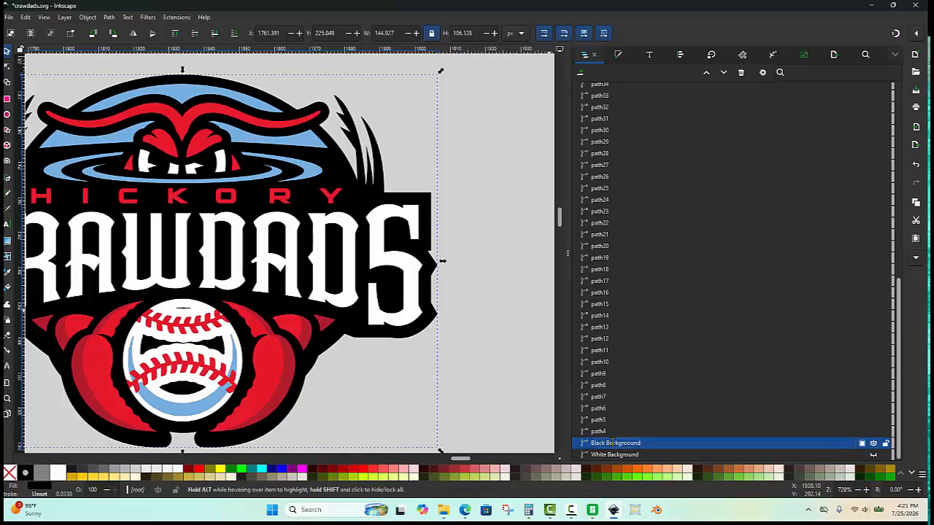
{"action": "left_click", "coordinate": [874, 444]}
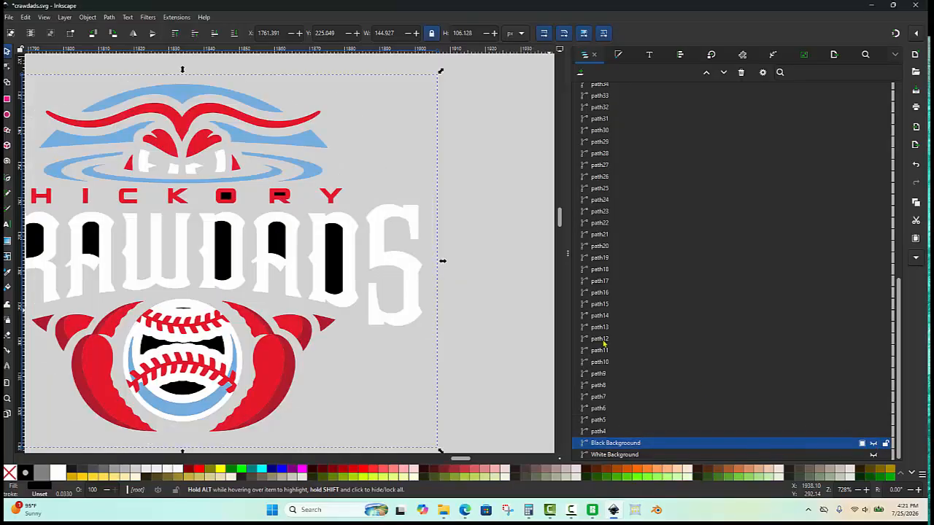
- Cut the black counter shape out of the white R in CRAWDADS using Difference
{"action": "left_click", "coordinate": [459, 173]}
{"action": "scroll", "coordinate": [459, 173], "scroll_direction": "down", "scroll_amount": 1}
{"action": "scroll", "coordinate": [121, 209], "scroll_direction": "up", "scroll_amount": 1}
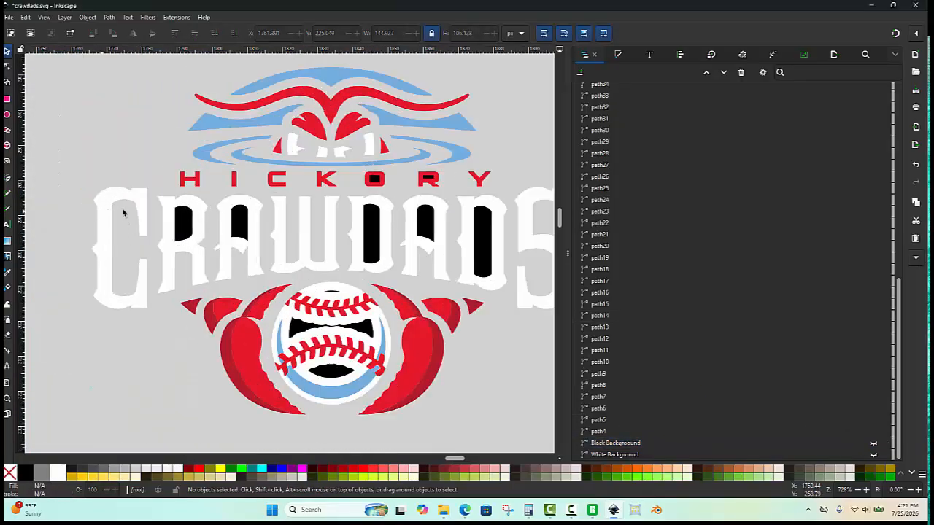
{"action": "scroll", "coordinate": [188, 214], "scroll_direction": "up", "scroll_amount": 1}
{"action": "left_click", "coordinate": [186, 221]}
{"action": "scroll", "coordinate": [186, 217], "scroll_direction": "up", "scroll_amount": 1}
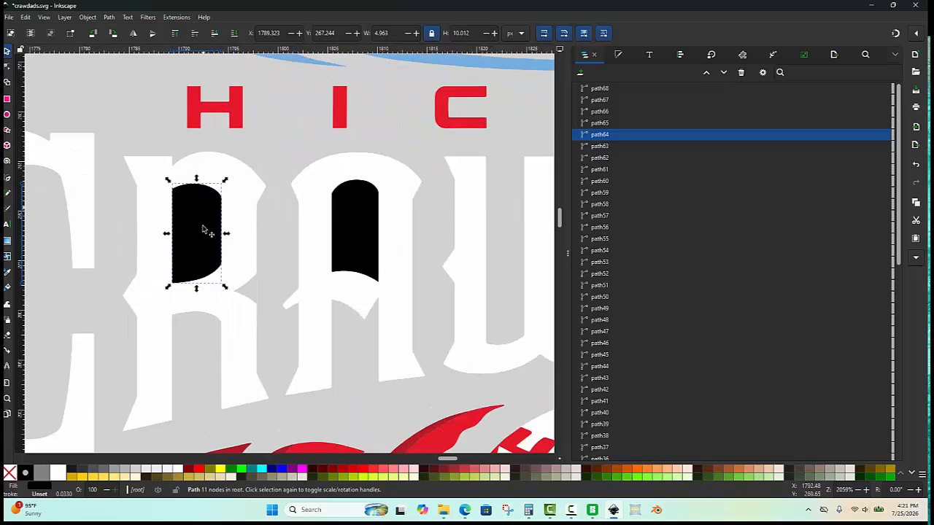
{"action": "left_click_drag", "start_coordinate": [203, 230], "coordinate": [194, 276]}
{"action": "key", "text": "ctrl+z"}
{"action": "left_click", "coordinate": [244, 215]}
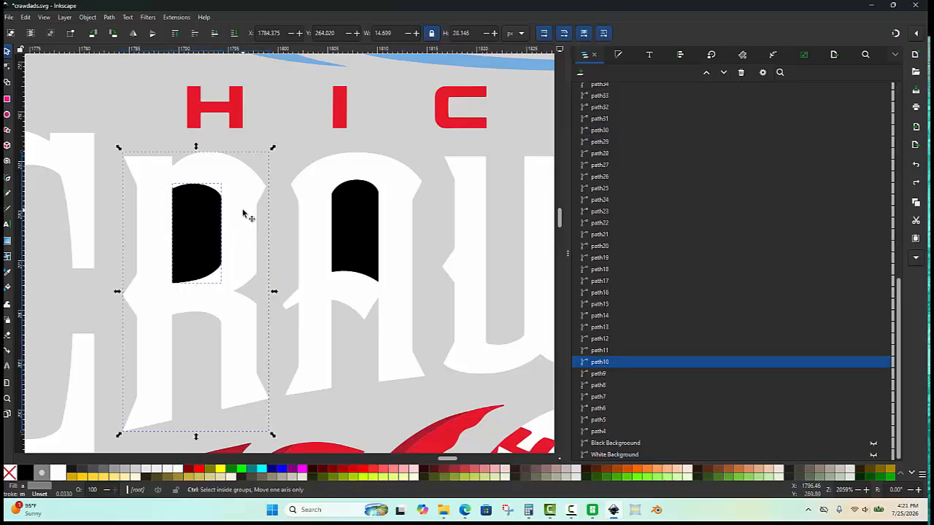
{"action": "key", "text": "ctrl+minus"}
- Cut the black counter shape out of the first white A using Difference
{"action": "left_click", "coordinate": [348, 220]}
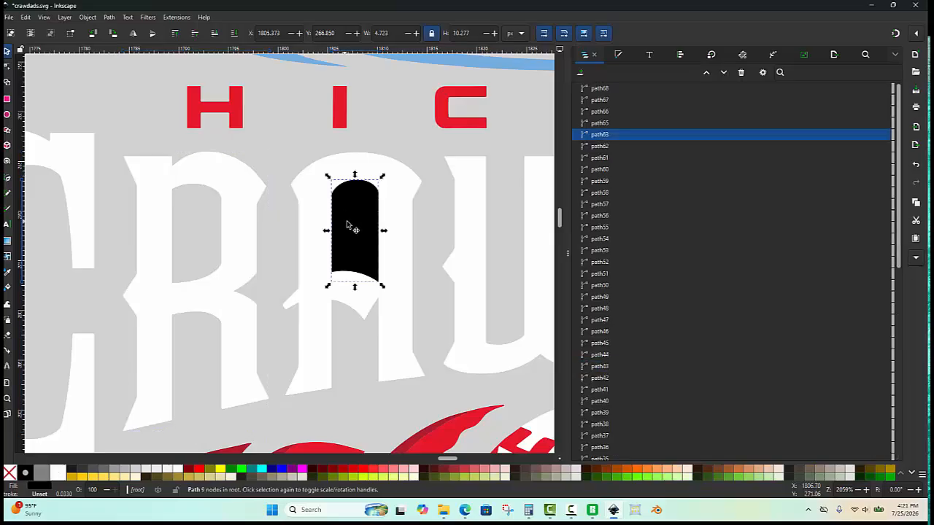
{"action": "left_click", "coordinate": [399, 212], "text": "shift"}
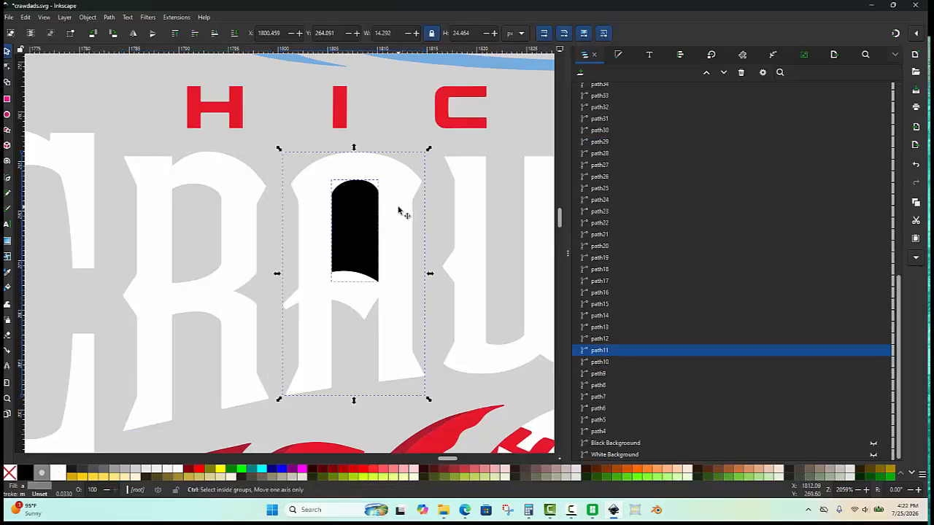
{"action": "key", "text": "ctrl+minus"}
{"action": "scroll", "coordinate": [273, 201], "scroll_direction": "down", "scroll_amount": 3, "text": "ctrl"}
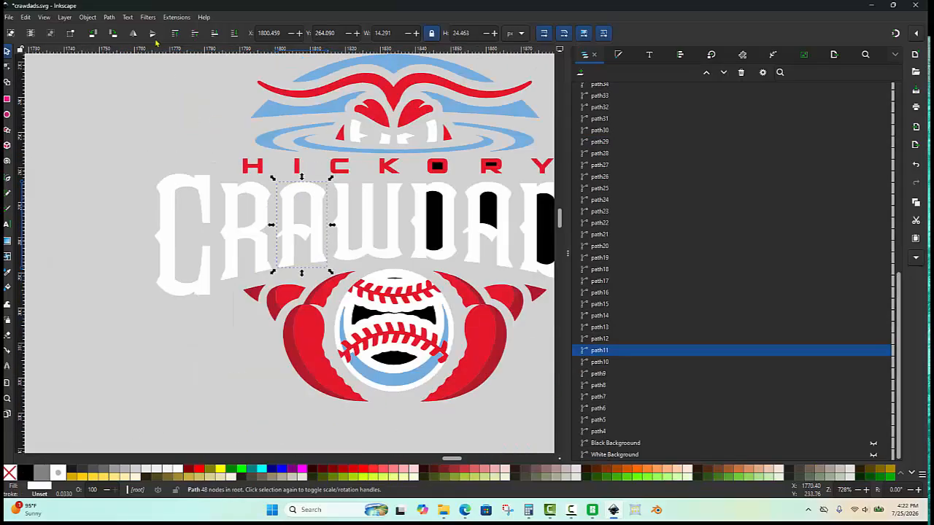
{"action": "left_click", "coordinate": [108, 17]}
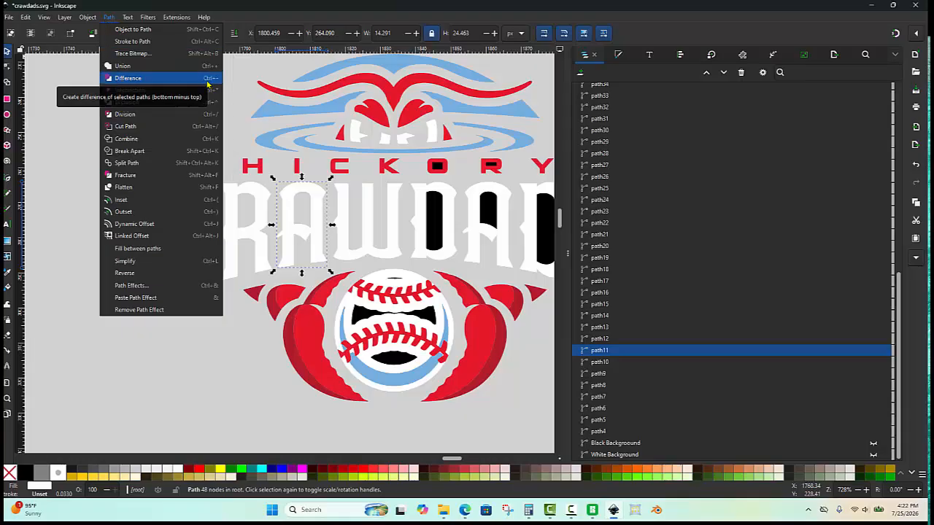
{"action": "left_click", "coordinate": [222, 364]}
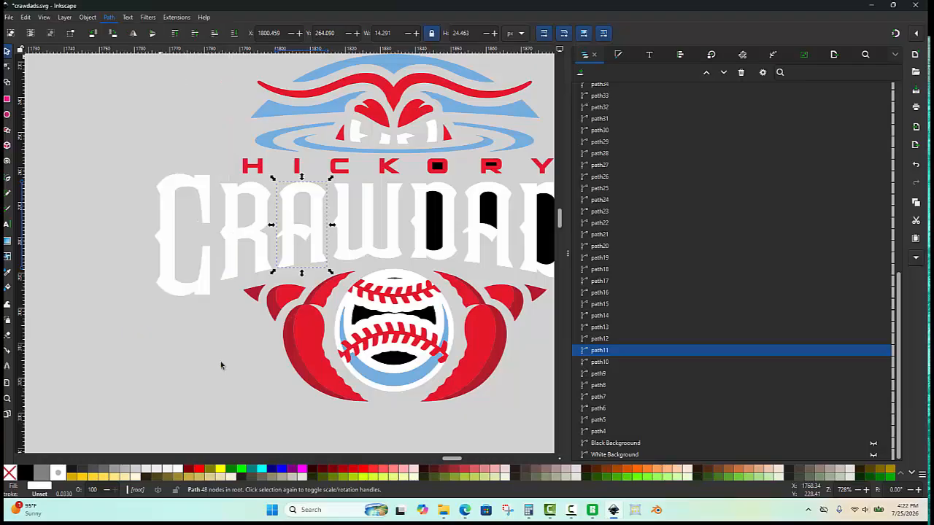
- Cut the black counter shape out of the first white D using Difference
{"action": "scroll", "coordinate": [179, 308], "scroll_direction": "down", "scroll_amount": 1}
{"action": "scroll", "coordinate": [346, 234], "scroll_direction": "up", "scroll_amount": 2}
{"action": "left_click", "coordinate": [380, 257]}
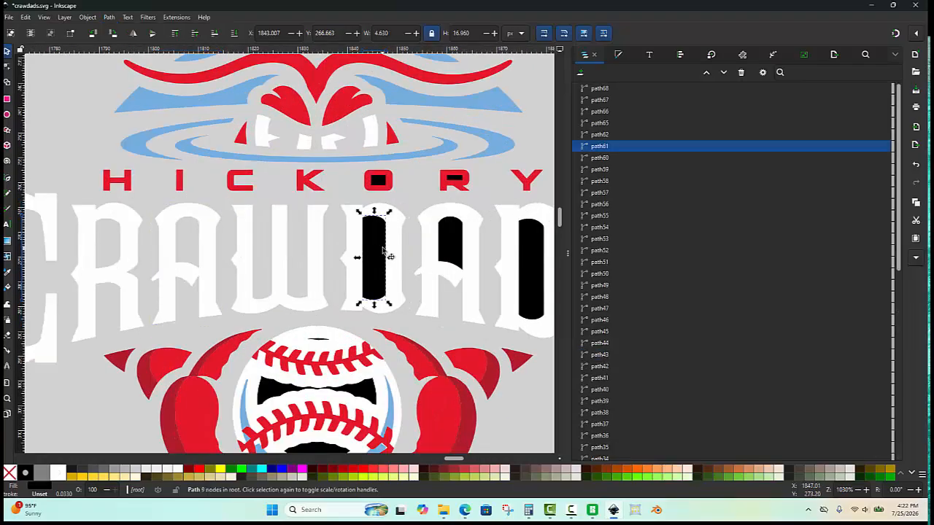
{"action": "scroll", "coordinate": [382, 252], "scroll_direction": "up", "scroll_amount": 2, "text": "ctrl"}
{"action": "left_click", "coordinate": [405, 235], "text": "shift"}
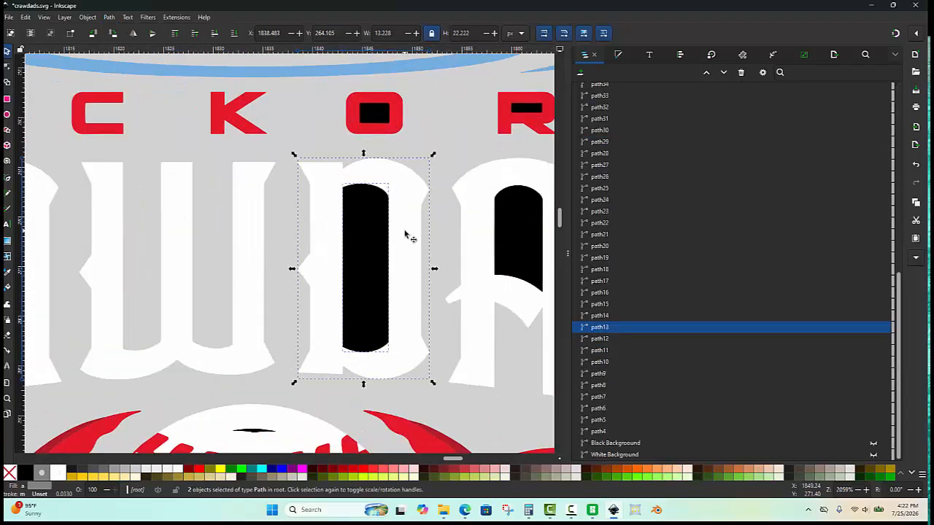
{"action": "key", "text": "ctrl+minus"}
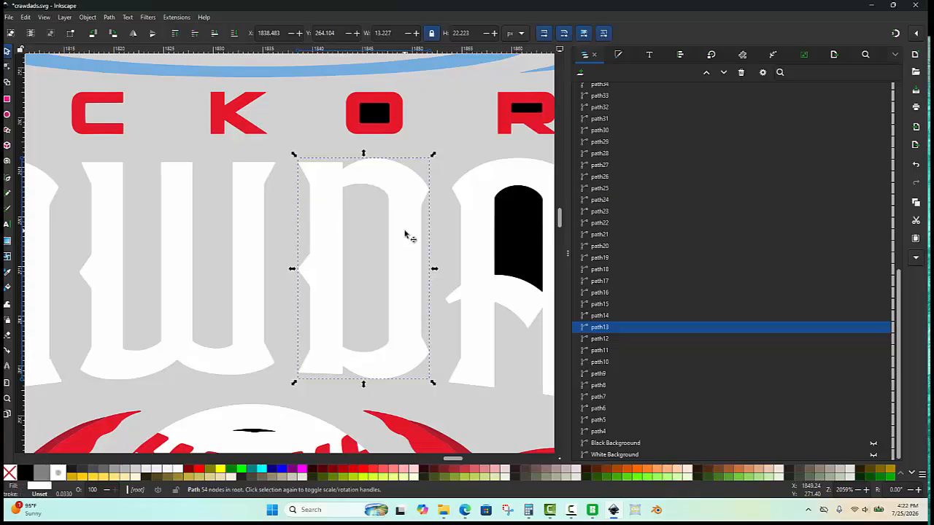
- Cut the black counter shape out of the second white A using Difference
{"action": "left_click", "coordinate": [533, 242]}
{"action": "left_click", "coordinate": [476, 239], "text": "shift"}
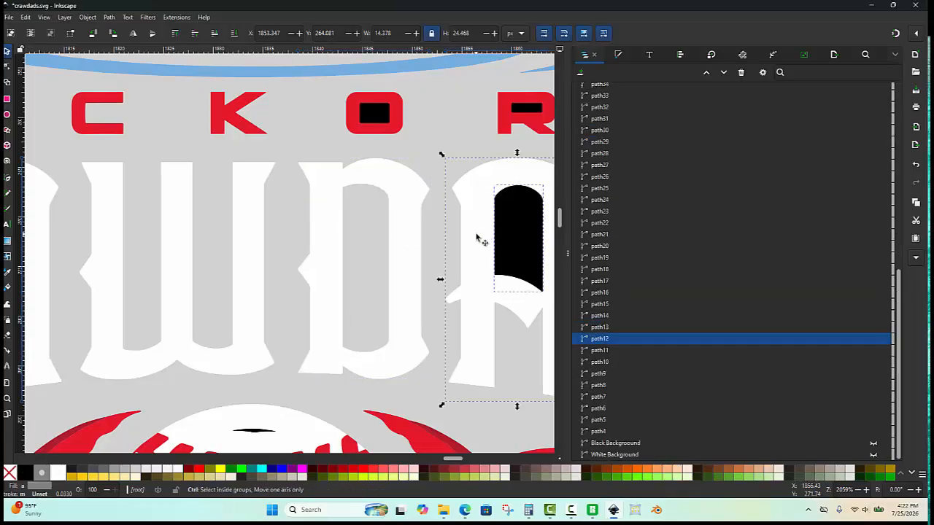
{"action": "key", "text": "ctrl+minus"}
- Cut the black counter shape out of the second white D using Difference
{"action": "scroll", "coordinate": [392, 227], "scroll_direction": "up", "scroll_amount": 2}
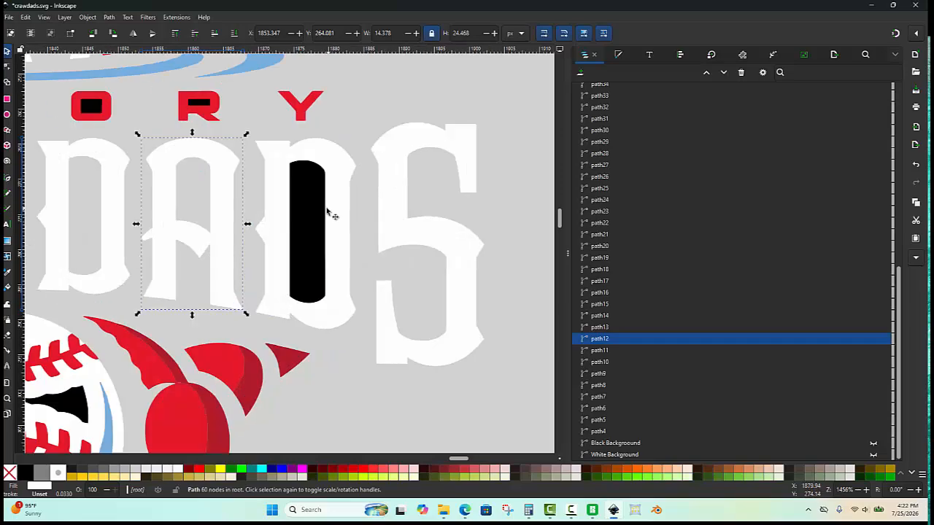
{"action": "left_click", "coordinate": [319, 210]}
{"action": "scroll", "coordinate": [325, 204], "scroll_direction": "up", "scroll_amount": 2}
{"action": "left_click", "coordinate": [339, 195]}
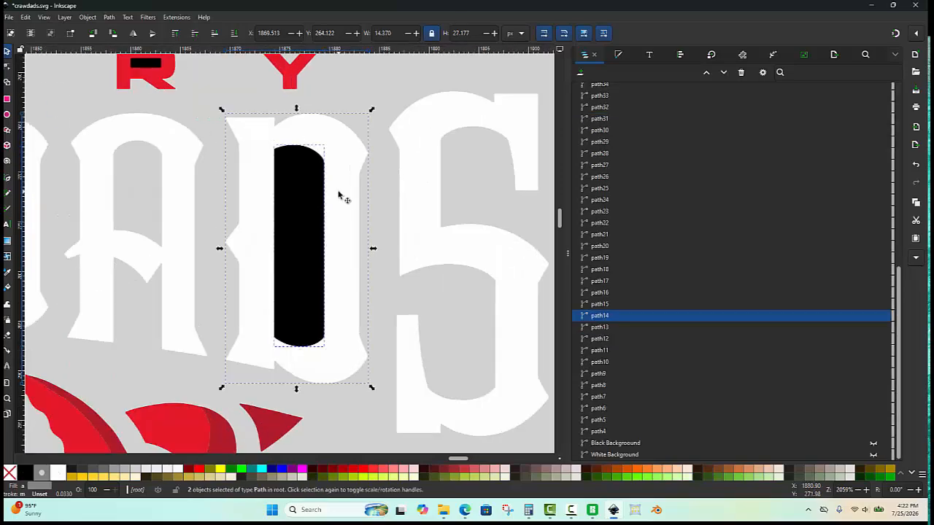
{"action": "key", "text": "Home"}
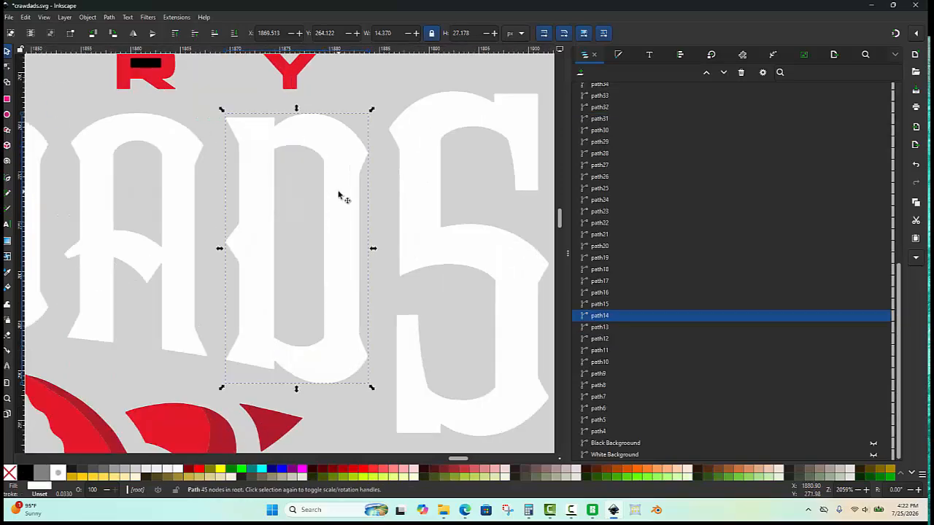
- Cut the black counter shape out of the red R in HICKORY using Difference
{"action": "scroll", "coordinate": [338, 195], "scroll_direction": "down", "scroll_amount": 4}
{"action": "scroll", "coordinate": [355, 271], "scroll_direction": "up", "scroll_amount": 3}
{"action": "scroll", "coordinate": [358, 267], "scroll_direction": "up", "scroll_amount": 2}
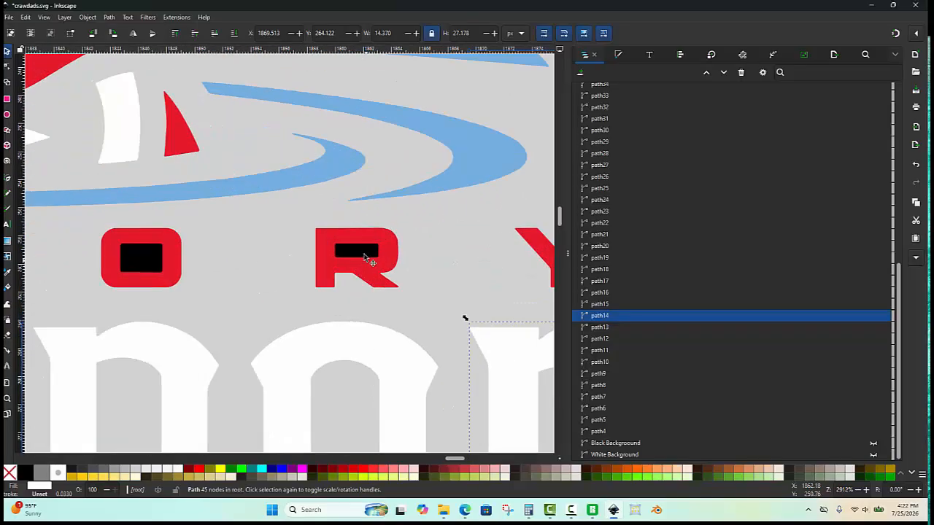
{"action": "left_click", "coordinate": [365, 260]}
{"action": "scroll", "coordinate": [373, 255], "scroll_direction": "up", "scroll_amount": 3}
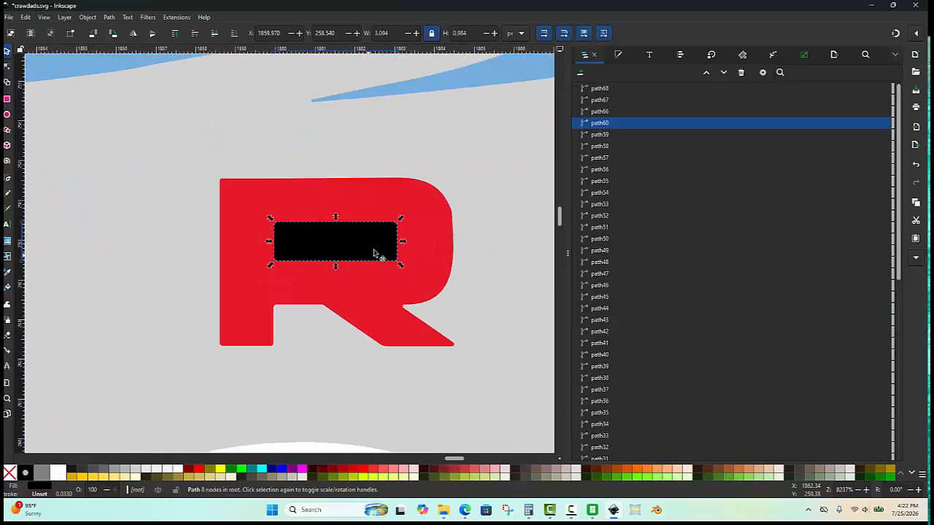
{"action": "left_click", "coordinate": [438, 236]}
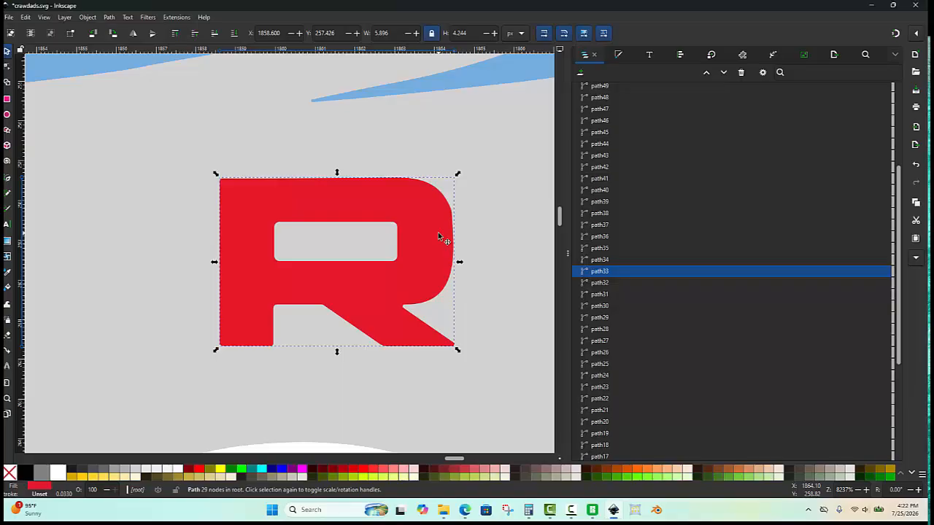
- Cut the black counter shape out of the red O in HICKORY using Difference
{"action": "scroll", "coordinate": [438, 232], "scroll_direction": "down", "scroll_amount": 3}
{"action": "scroll", "coordinate": [266, 237], "scroll_direction": "up", "scroll_amount": 3}
{"action": "left_click", "coordinate": [275, 233]}
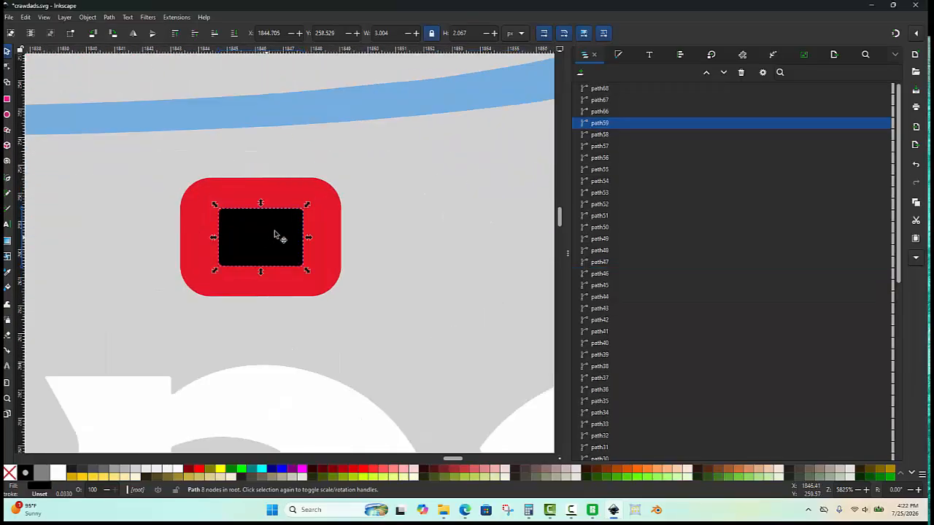
{"action": "left_click", "coordinate": [319, 216]}
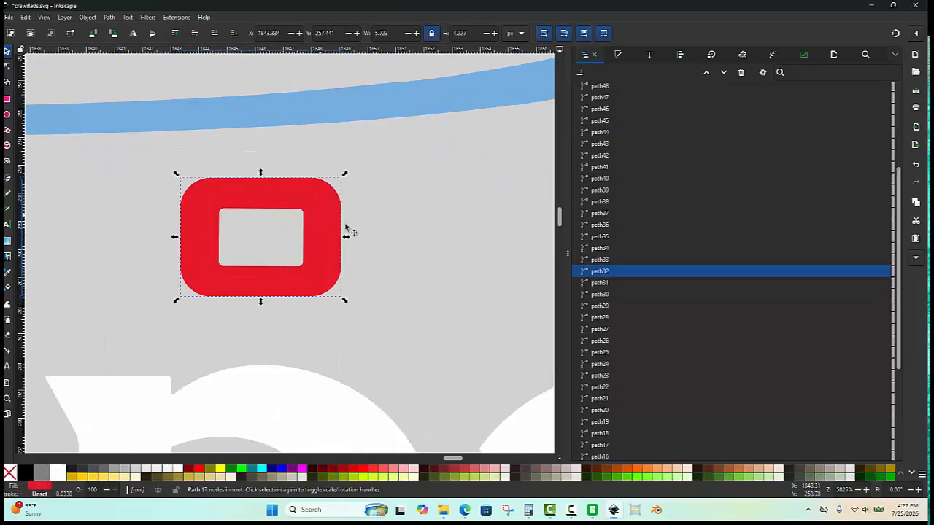
- Cut the small black sliver out of the baseball's white top using Difference
{"action": "scroll", "coordinate": [321, 219], "scroll_direction": "down", "scroll_amount": 6}
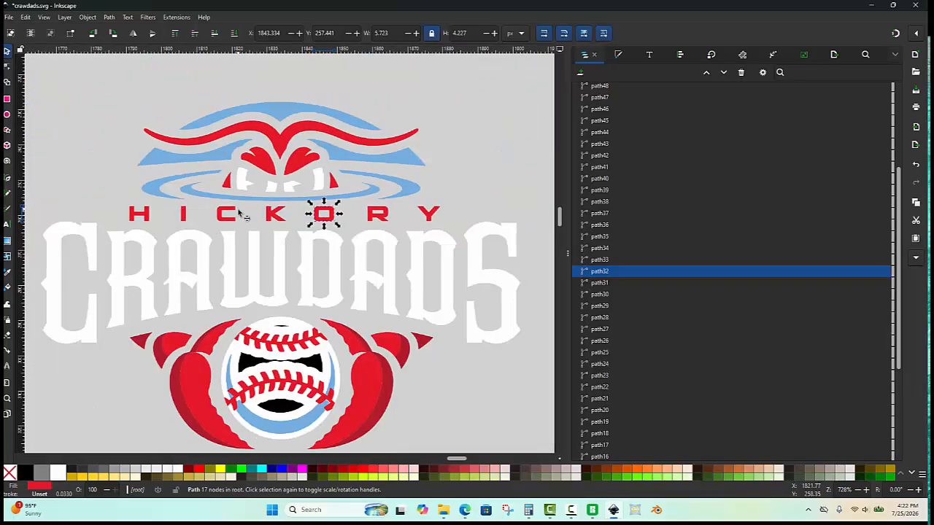
{"action": "scroll", "coordinate": [281, 204], "scroll_direction": "up", "scroll_amount": 5}
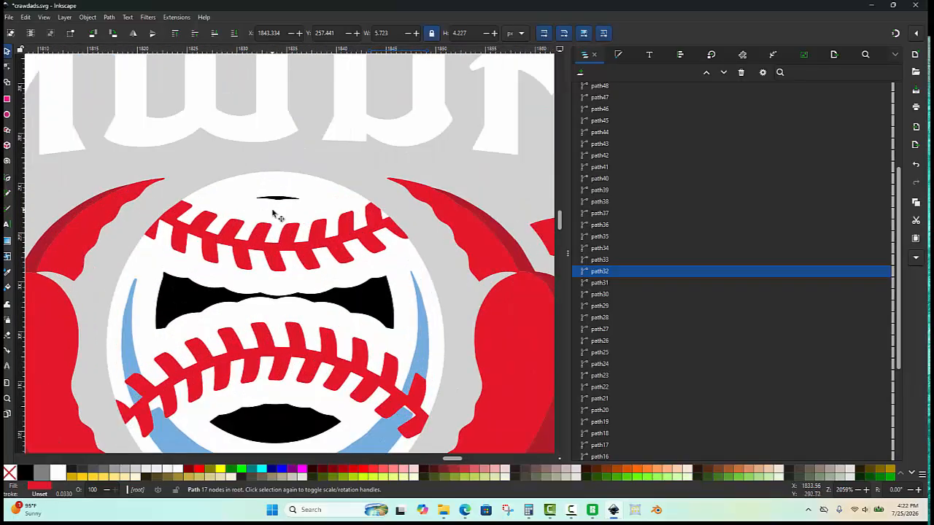
{"action": "left_click", "coordinate": [286, 188]}
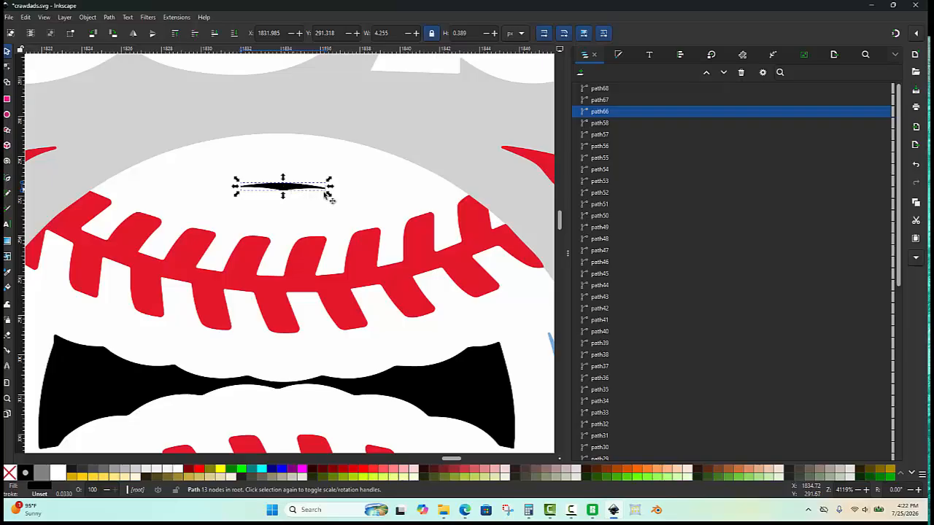
{"action": "left_click", "coordinate": [363, 201], "text": "shift"}
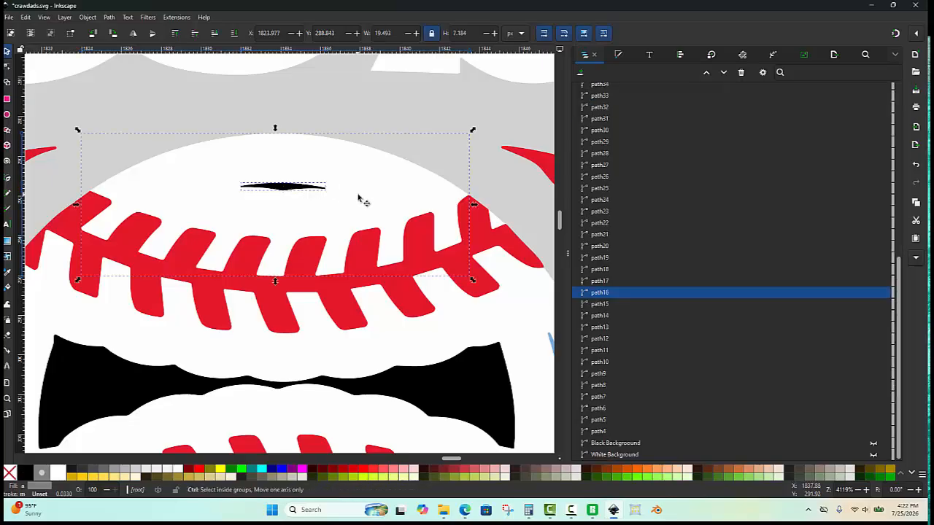
{"action": "key", "text": "ctrl+minus"}
- Cut the upper black mouth shape out of the baseball's white area using Difference
{"action": "scroll", "coordinate": [297, 159], "scroll_direction": "down", "scroll_amount": 2}
{"action": "left_click", "coordinate": [183, 270]}
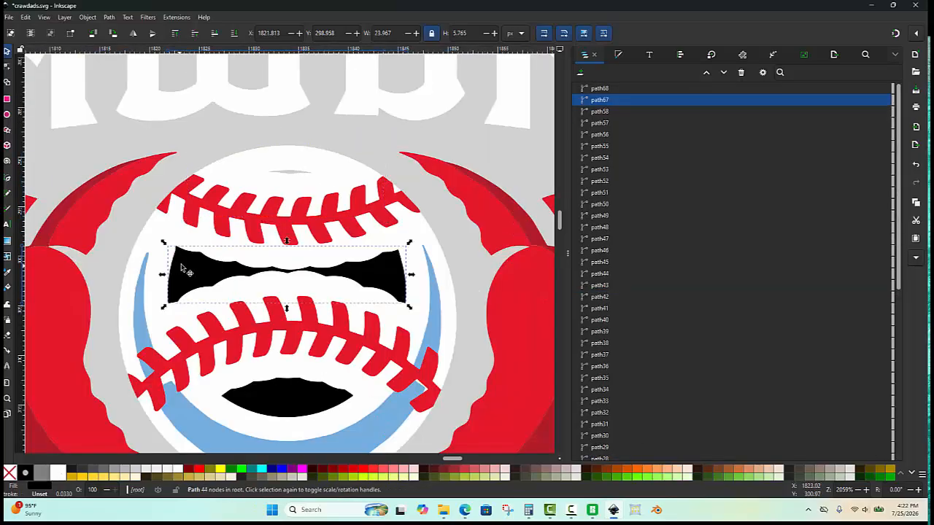
{"action": "scroll", "coordinate": [183, 270], "scroll_direction": "up", "scroll_amount": 2}
{"action": "left_click", "coordinate": [217, 223], "text": "shift"}
{"action": "key", "text": "ctrl+minus"}
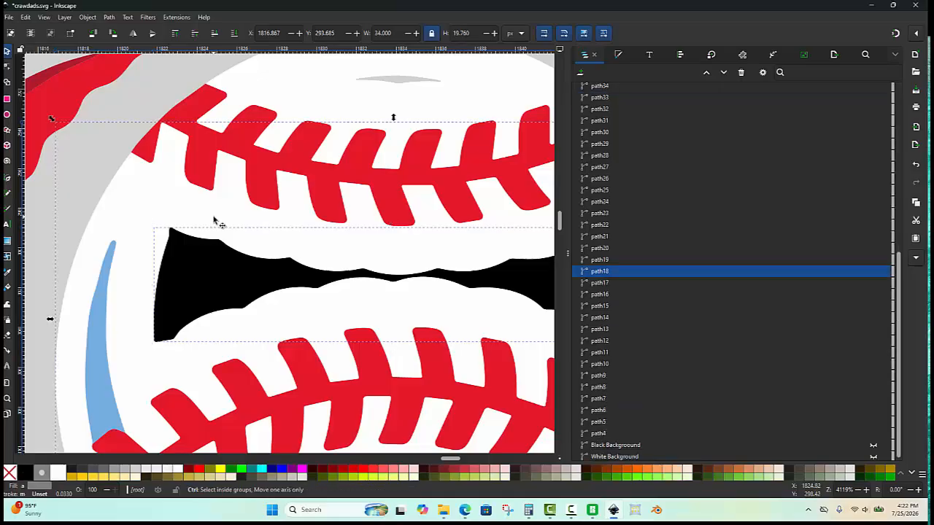
{"action": "scroll", "coordinate": [212, 217], "scroll_direction": "down", "scroll_amount": 2}
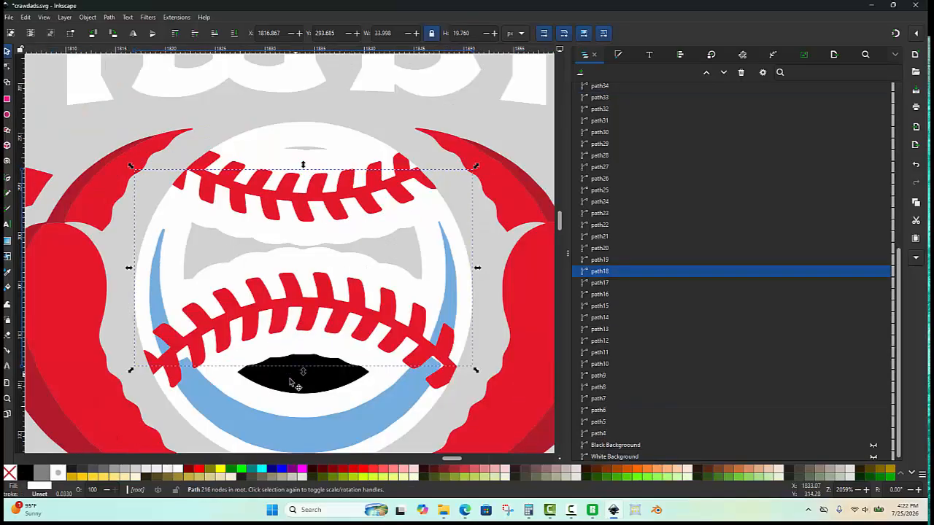
- Cut the black mouth shape out of the baseball's lower white area using Difference
{"action": "left_click", "coordinate": [302, 371]}
{"action": "left_click", "coordinate": [388, 378], "text": "shift"}
{"action": "key", "text": "ctrl"}
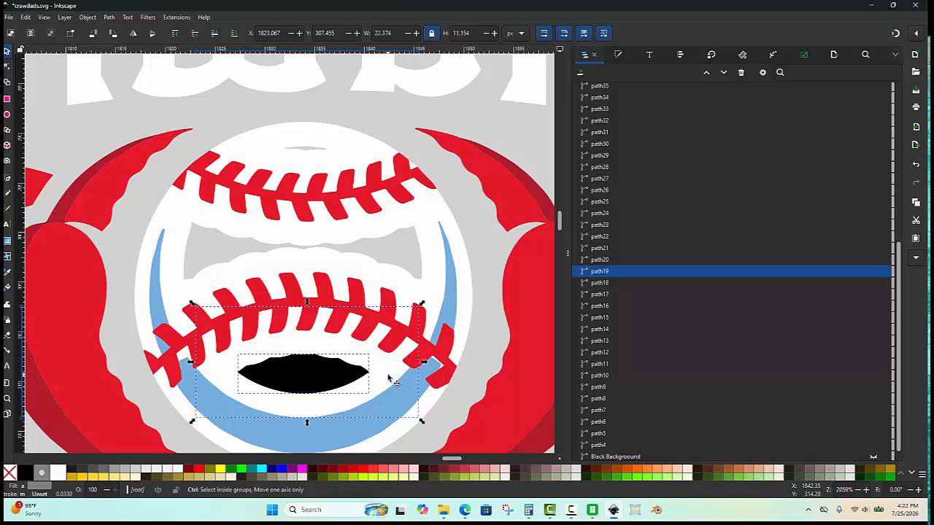
{"action": "key", "text": "ctrl+minus"}
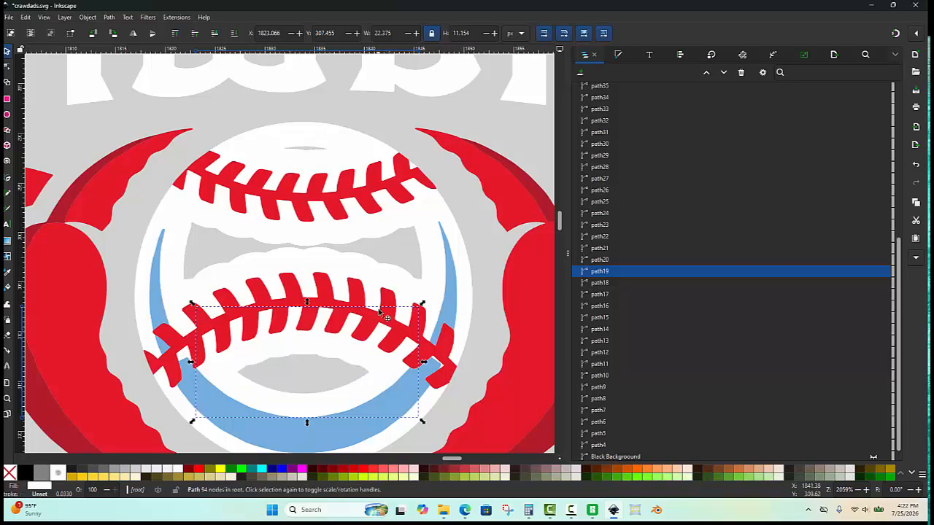
- Select all the CRAWDADS letters and combine them into one path
{"action": "scroll", "coordinate": [381, 308], "scroll_direction": "down", "scroll_amount": 4}
{"action": "left_click", "coordinate": [492, 309]}
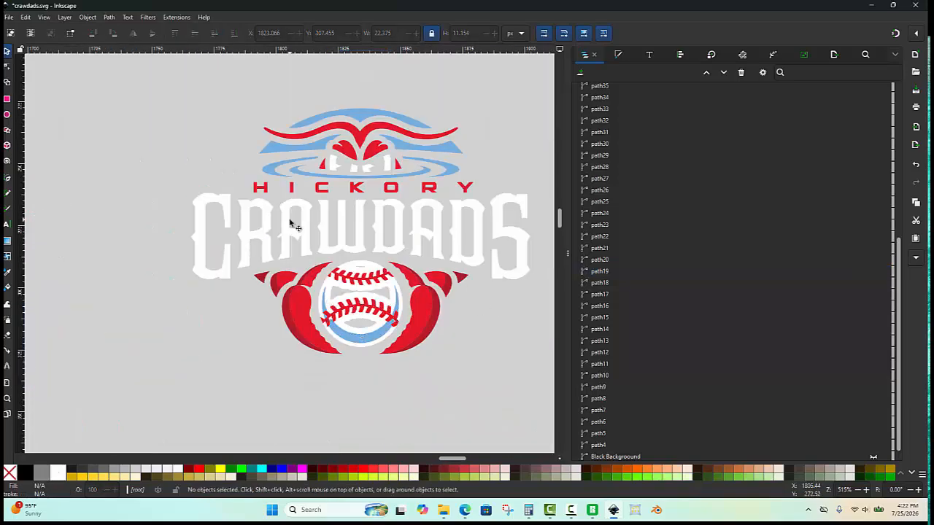
{"action": "scroll", "coordinate": [372, 159], "scroll_direction": "up", "scroll_amount": 3}
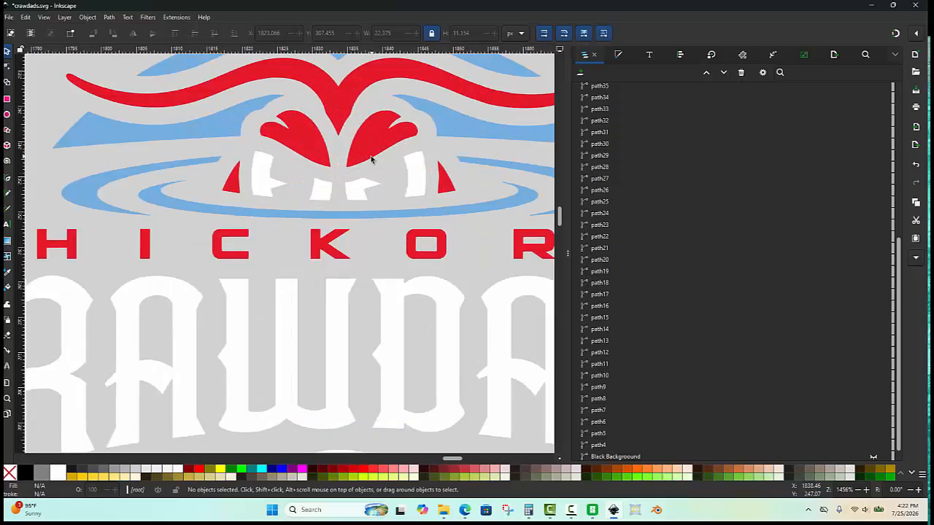
{"action": "scroll", "coordinate": [292, 159], "scroll_direction": "down", "scroll_amount": 2}
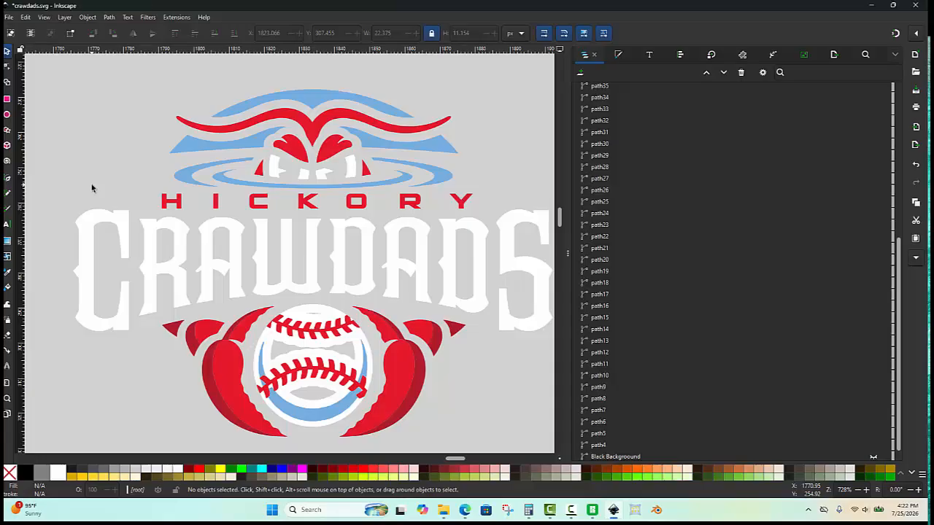
{"action": "scroll", "coordinate": [92, 188], "scroll_direction": "down", "scroll_amount": 1}
{"action": "scroll", "coordinate": [109, 235], "scroll_direction": "up", "scroll_amount": 1}
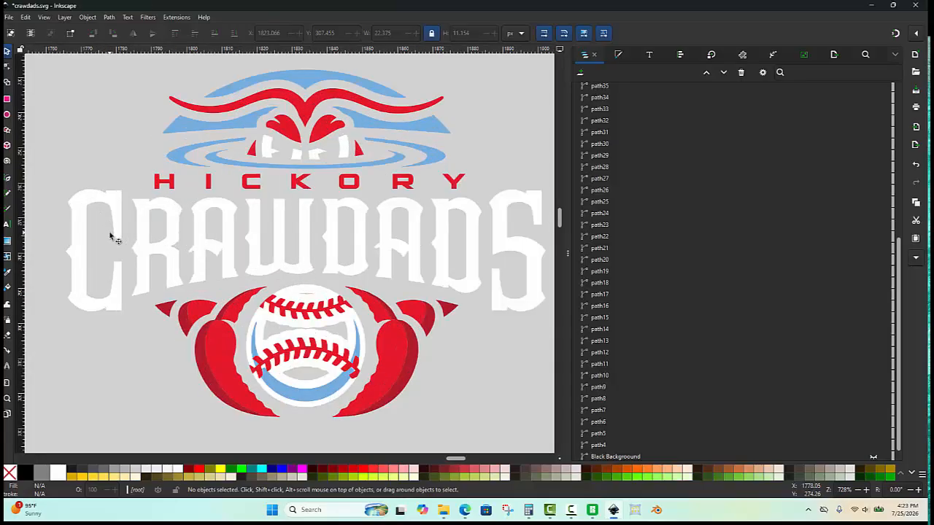
{"action": "scroll", "coordinate": [109, 235], "scroll_direction": "down", "scroll_amount": 1}
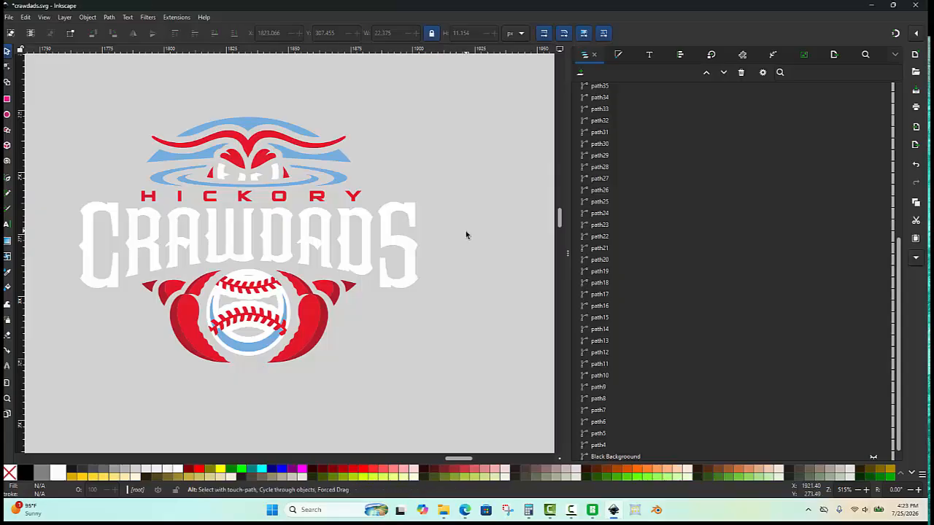
{"action": "left_click_drag", "start_coordinate": [466, 231], "coordinate": [61, 244]}
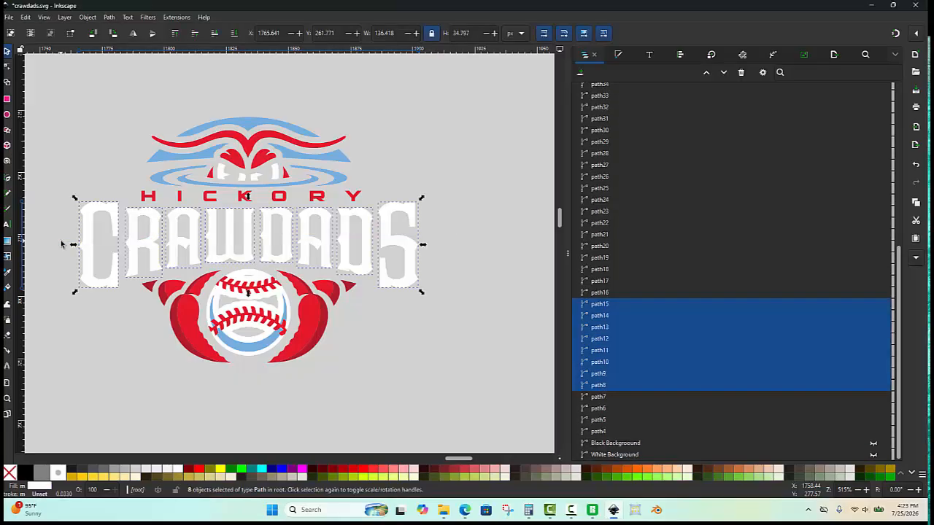
{"action": "key", "text": "ctrl+k"}
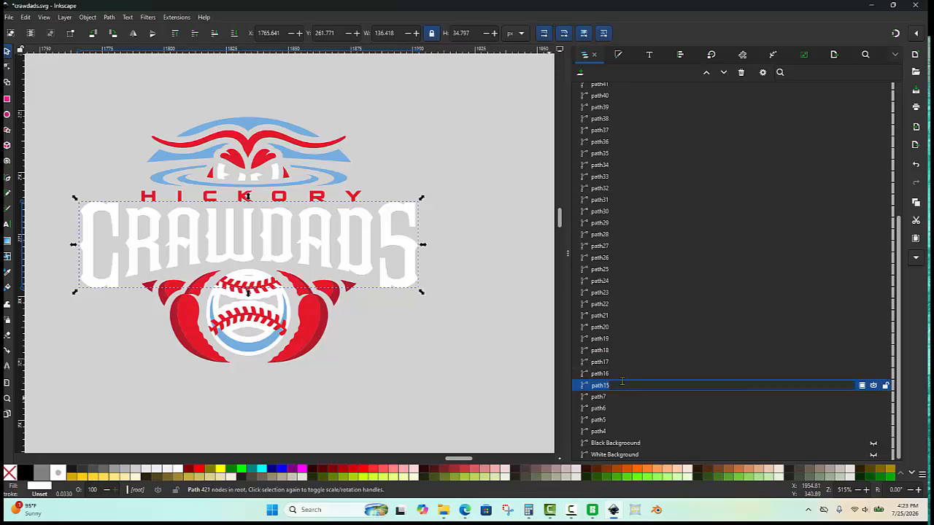
- Rename the combined CRAWDADS path to "Crawdads Text" and hide it
{"action": "type", "text": "Crawdads Text"}
{"action": "key", "text": "Return"}
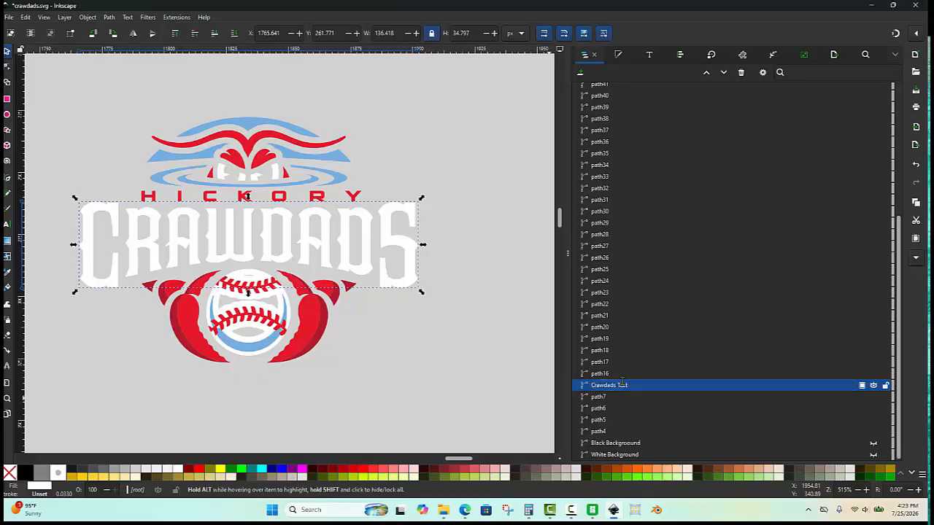
{"action": "left_click", "coordinate": [874, 387]}
{"action": "left_click", "coordinate": [390, 208]}
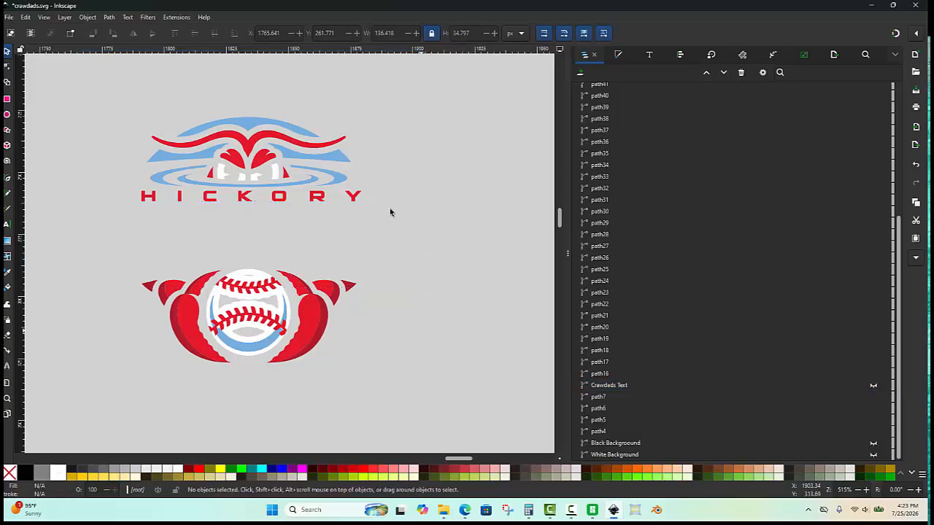
- Select all the HICKORY letters and combine them into one path
{"action": "key", "text": "alt"}
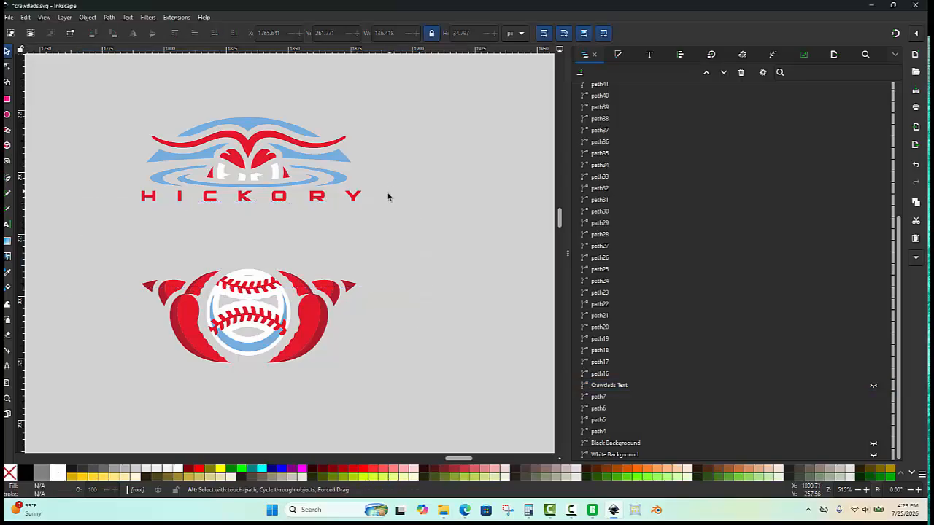
{"action": "left_click_drag", "start_coordinate": [394, 198], "coordinate": [136, 201]}
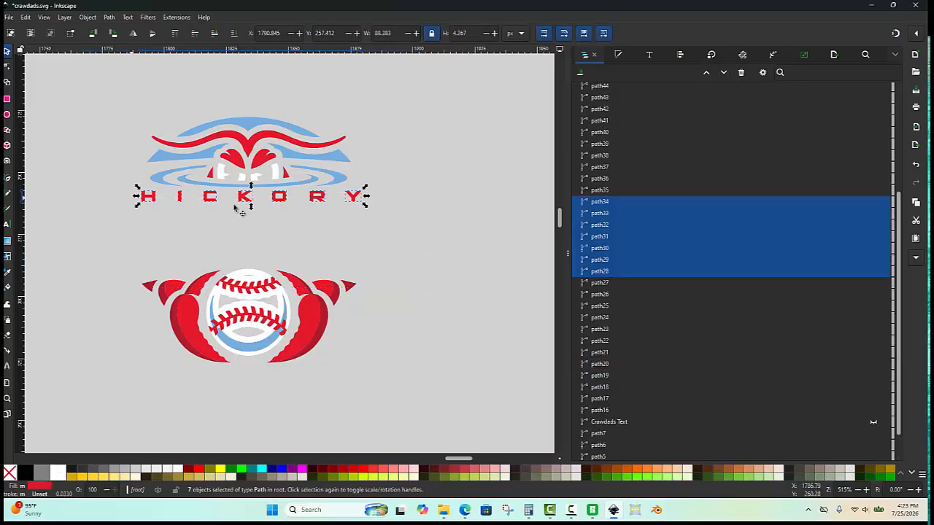
{"action": "key", "text": "ctrl+k"}
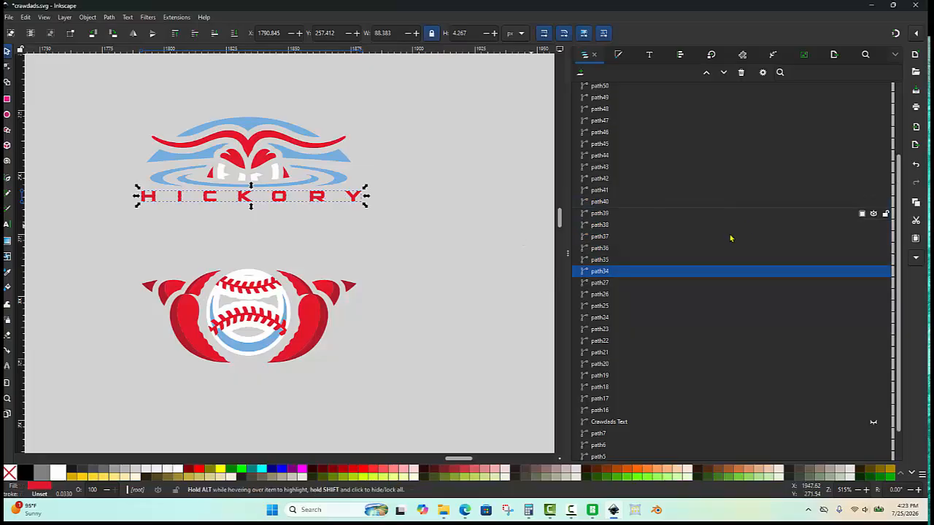
- Rename the combined HICKORY path to "Hickory Text" and hide it
{"action": "double_click", "coordinate": [627, 271]}
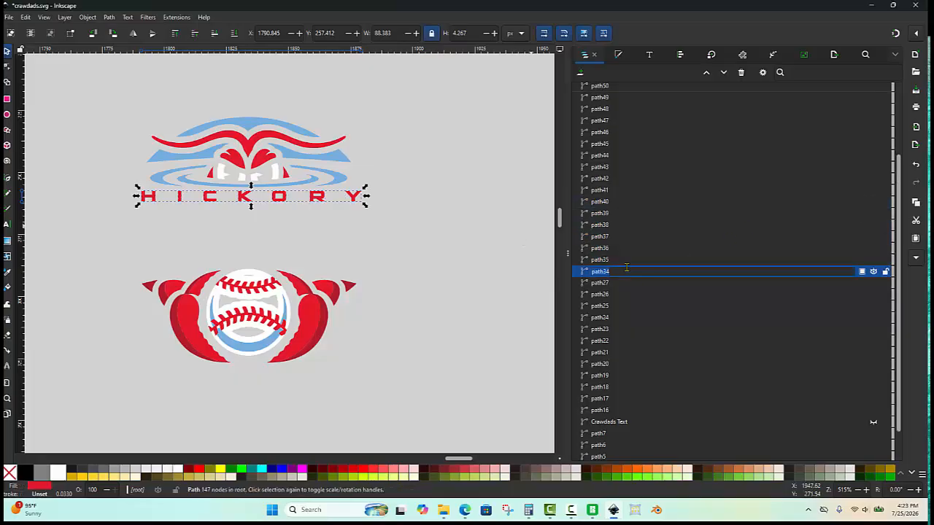
{"action": "type", "text": "Hickory Text"}
{"action": "key", "text": "Return"}
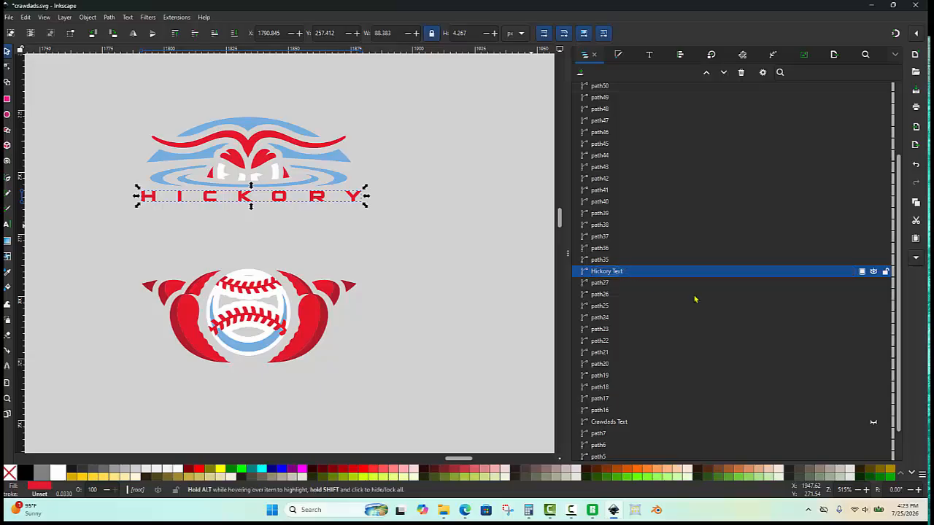
{"action": "left_click", "coordinate": [874, 272]}
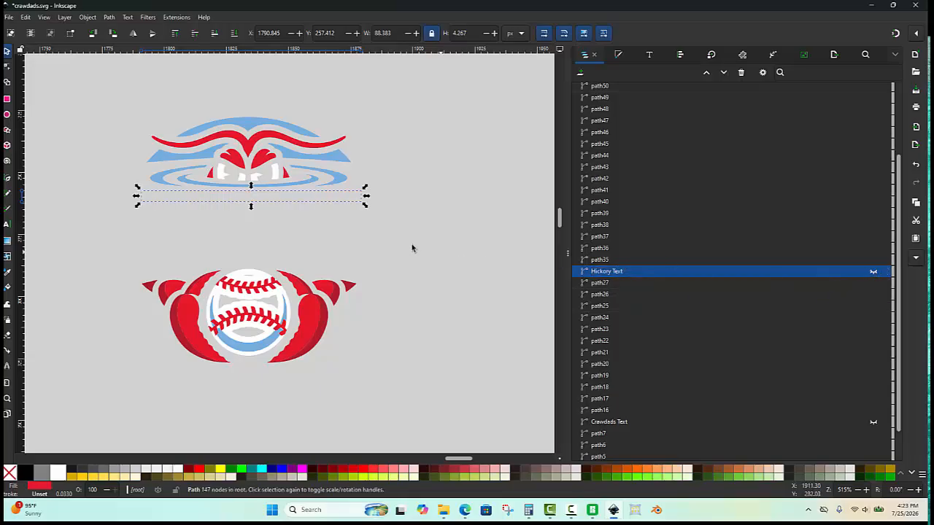
{"action": "left_click", "coordinate": [350, 227]}
- Select the white eye shapes, rename their path to "Eyes" and hide it
{"action": "scroll", "coordinate": [230, 176], "scroll_direction": "up", "scroll_amount": 3, "text": "ctrl"}
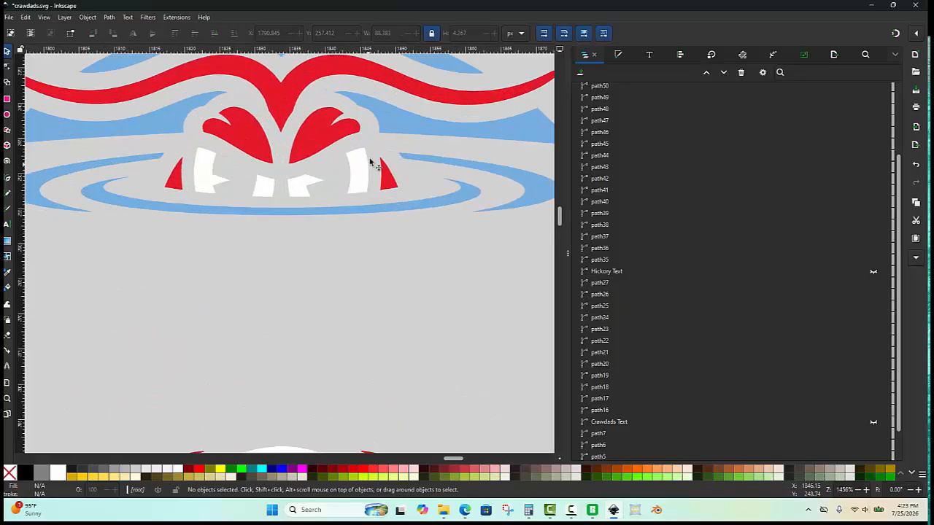
{"action": "mouse_move", "coordinate": [372, 156]}
{"action": "left_mouse_down"}
{"action": "mouse_move", "coordinate": [297, 186]}
{"action": "mouse_move", "coordinate": [211, 177]}
{"action": "left_mouse_up"}
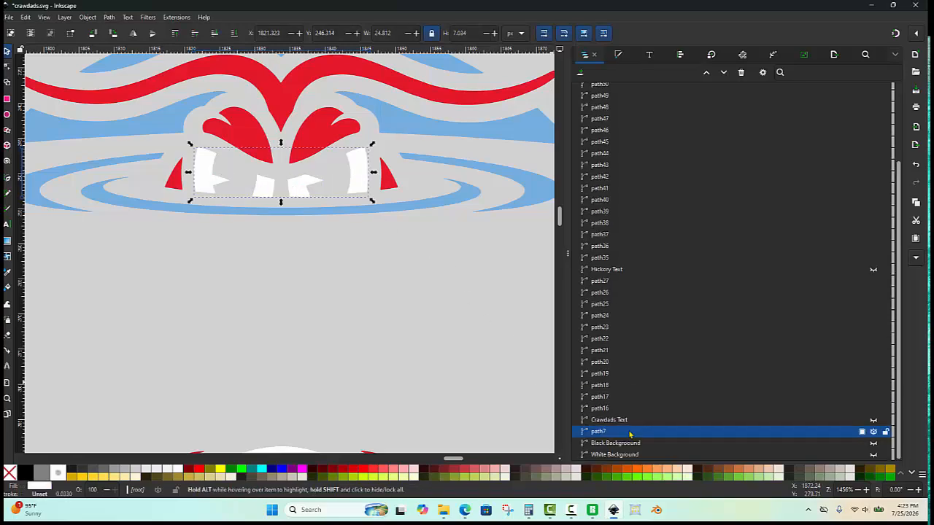
{"action": "left_click", "coordinate": [609, 419]}
{"action": "left_click", "coordinate": [610, 432]}
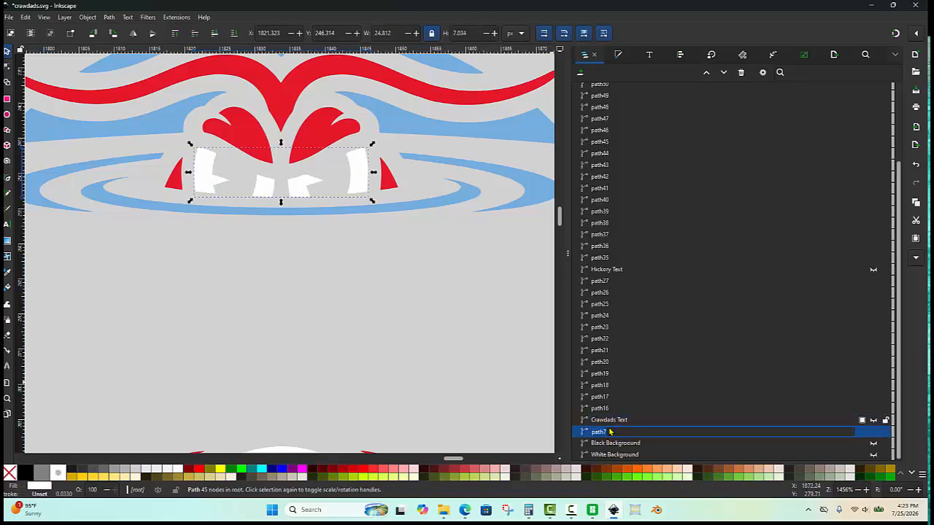
{"action": "type", "text": "Eyes"}
{"action": "key", "text": "Return"}
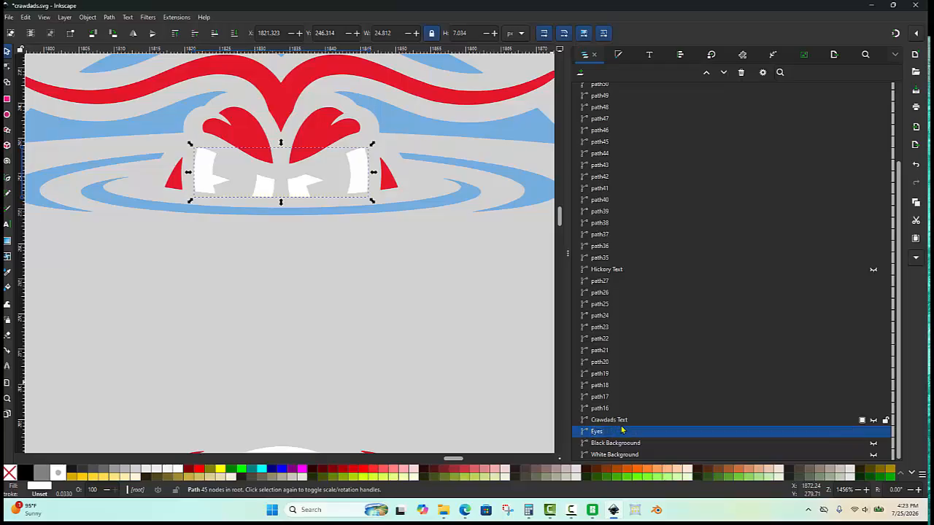
{"action": "left_click", "coordinate": [873, 431]}
- Select all the upper light blue shapes and combine them into one path
{"action": "left_click", "coordinate": [330, 351]}
{"action": "scroll", "coordinate": [295, 285], "scroll_direction": "down", "scroll_amount": 1}
{"action": "scroll", "coordinate": [295, 285], "scroll_direction": "down", "scroll_amount": 3}
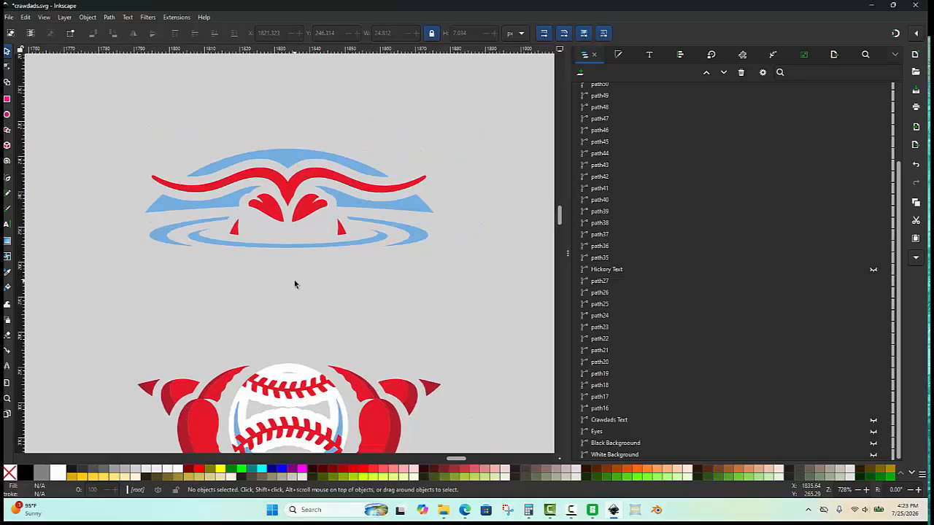
{"action": "scroll", "coordinate": [331, 211], "scroll_direction": "up", "scroll_amount": 2}
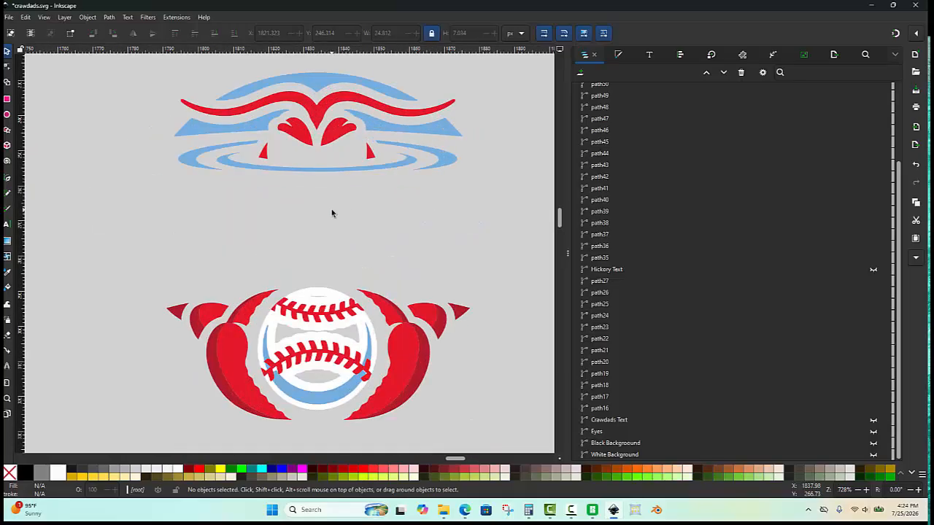
{"action": "scroll", "coordinate": [331, 209], "scroll_direction": "down", "scroll_amount": 2}
{"action": "scroll", "coordinate": [330, 248], "scroll_direction": "up", "scroll_amount": 2}
{"action": "scroll", "coordinate": [358, 129], "scroll_direction": "up", "scroll_amount": 2}
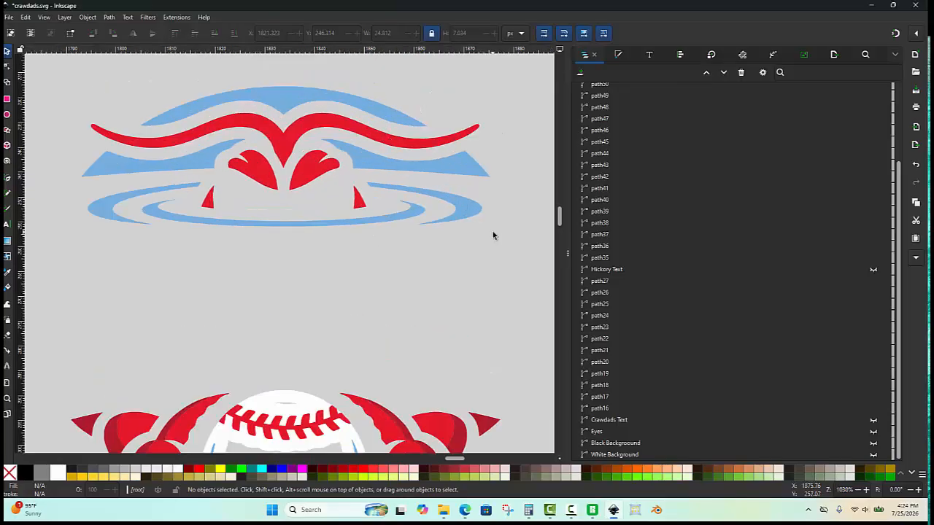
{"action": "key", "text": "alt"}
{"action": "mouse_move", "coordinate": [490, 250]}
{"action": "left_mouse_down"}
{"action": "mouse_move", "coordinate": [461, 217]}
{"action": "mouse_move", "coordinate": [417, 209]}
{"action": "mouse_move", "coordinate": [394, 227]}
{"action": "mouse_move", "coordinate": [430, 268]}
{"action": "mouse_move", "coordinate": [472, 236]}
{"action": "mouse_move", "coordinate": [500, 183]}
{"action": "mouse_move", "coordinate": [480, 165]}
{"action": "mouse_move", "coordinate": [474, 174]}
{"action": "mouse_move", "coordinate": [511, 137]}
{"action": "mouse_move", "coordinate": [488, 97]}
{"action": "mouse_move", "coordinate": [421, 85]}
{"action": "mouse_move", "coordinate": [325, 98]}
{"action": "mouse_move", "coordinate": [81, 93]}
{"action": "mouse_move", "coordinate": [45, 126]}
{"action": "mouse_move", "coordinate": [118, 181]}
{"action": "mouse_move", "coordinate": [123, 276]}
{"action": "left_mouse_up"}
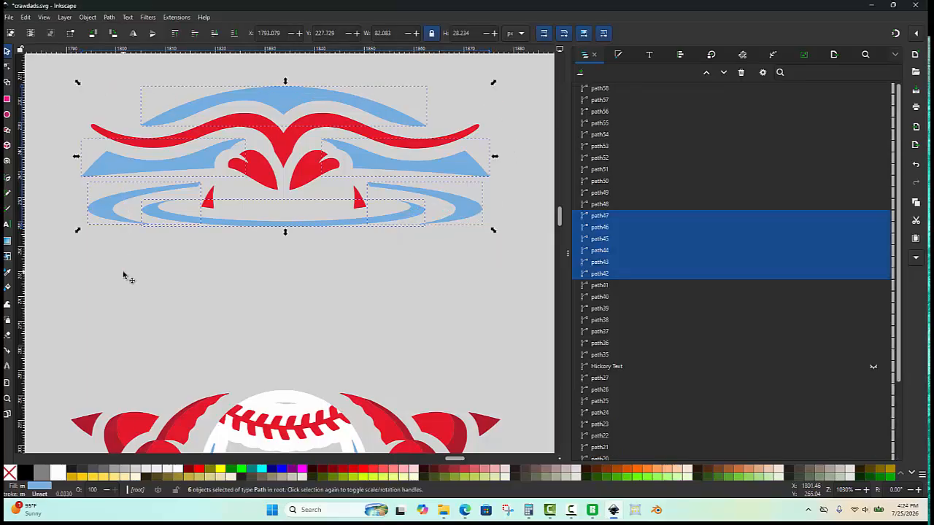
{"action": "key", "text": "ctrl+k"}
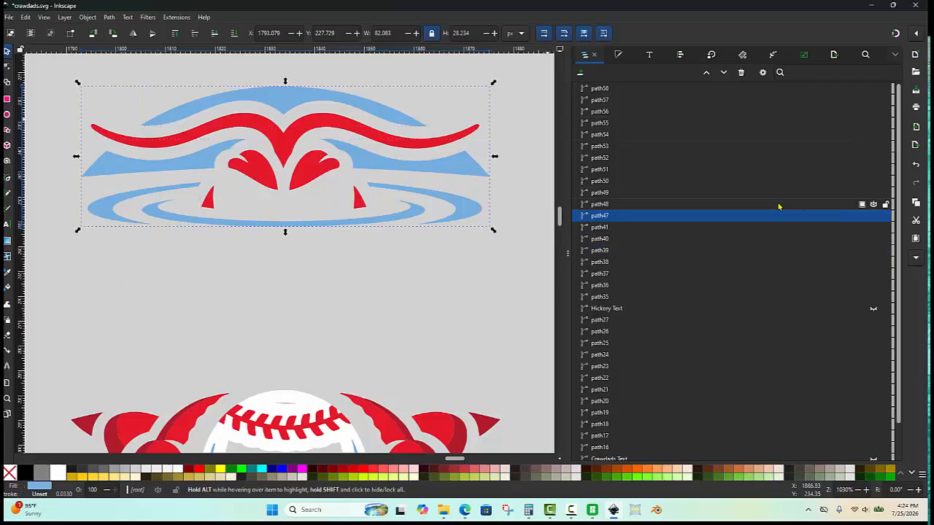
- Rename the combined light blue path to "Upper Light Blue" and hide it
{"action": "left_click", "coordinate": [632, 216]}
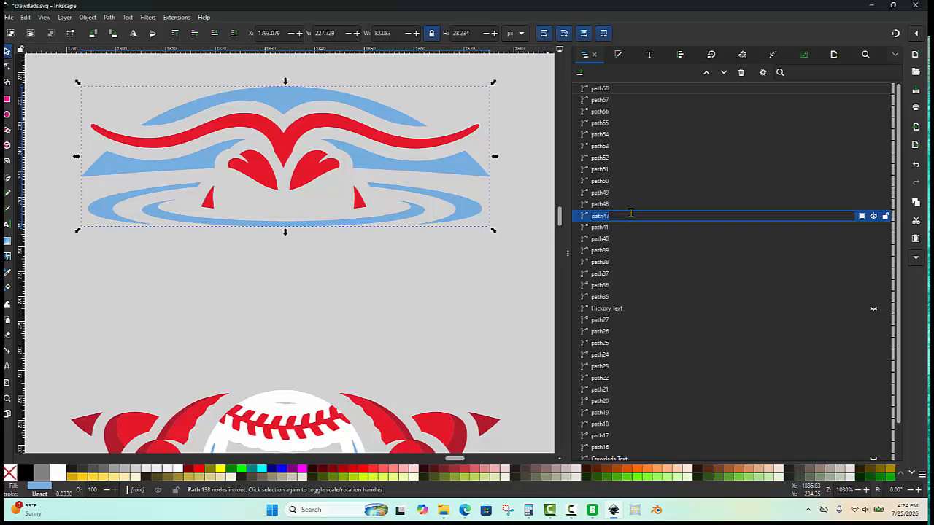
{"action": "type", "text": "Upper Light Blue"}
{"action": "key", "text": "Return"}
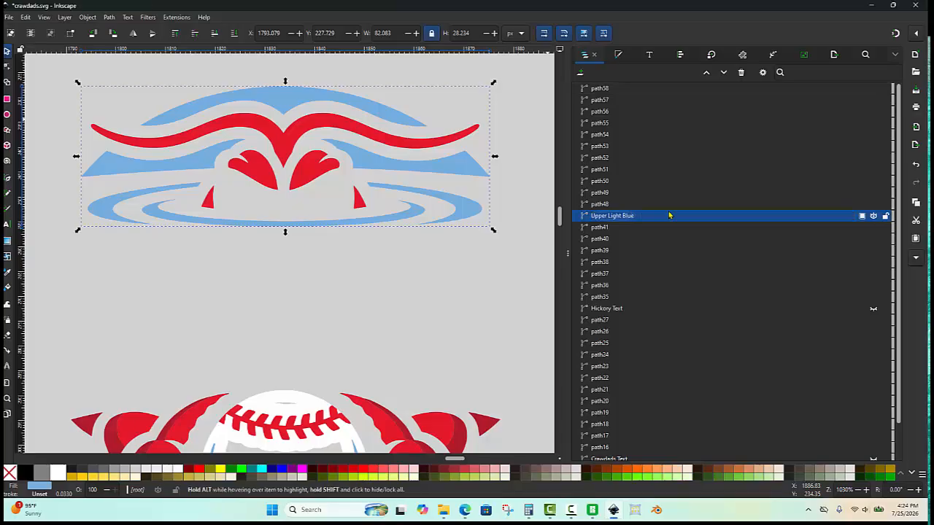
{"action": "left_click", "coordinate": [874, 216]}
{"action": "scroll", "coordinate": [330, 139], "scroll_direction": "down", "scroll_amount": 2}
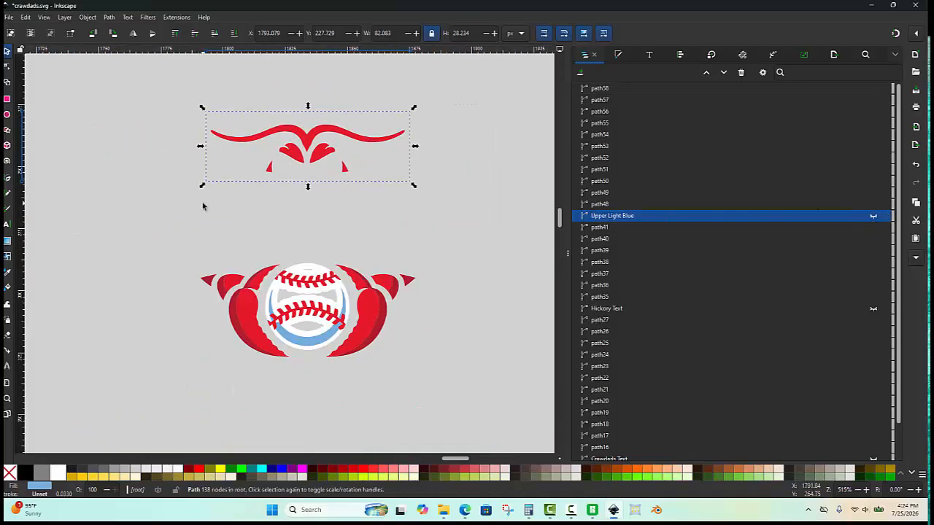
{"action": "left_click", "coordinate": [233, 161]}
- Select the upper red claw and accent shapes and combine them into one path
{"action": "scroll", "coordinate": [234, 164], "scroll_direction": "up", "scroll_amount": 1}
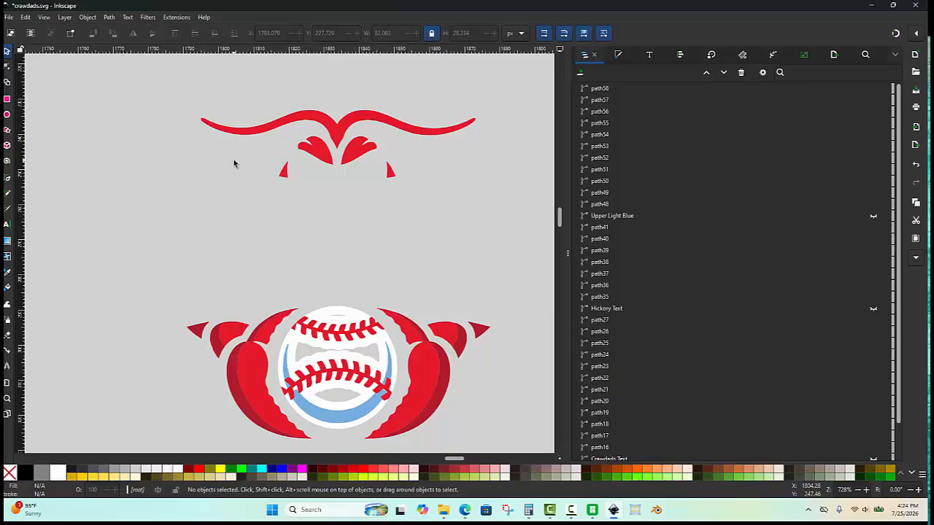
{"action": "scroll", "coordinate": [233, 164], "scroll_direction": "down", "scroll_amount": 1}
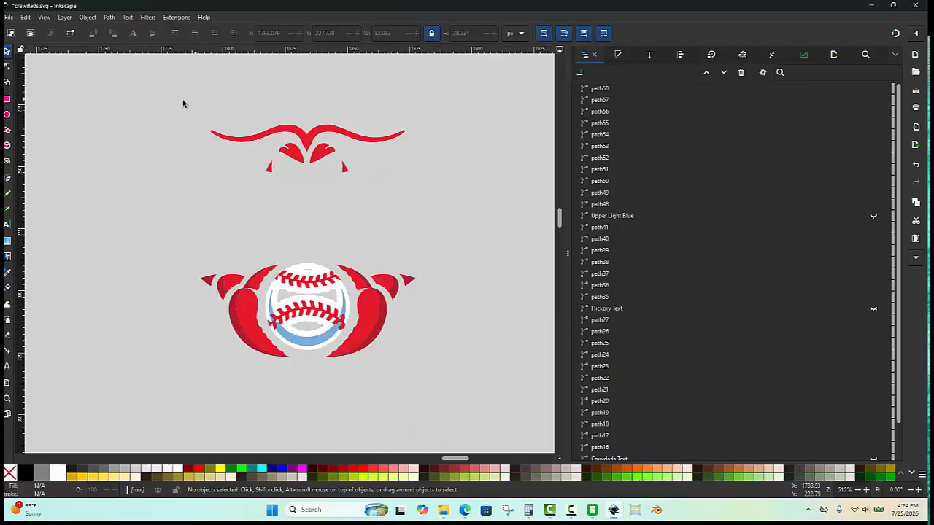
{"action": "left_click_drag", "start_coordinate": [183, 104], "coordinate": [409, 197]}
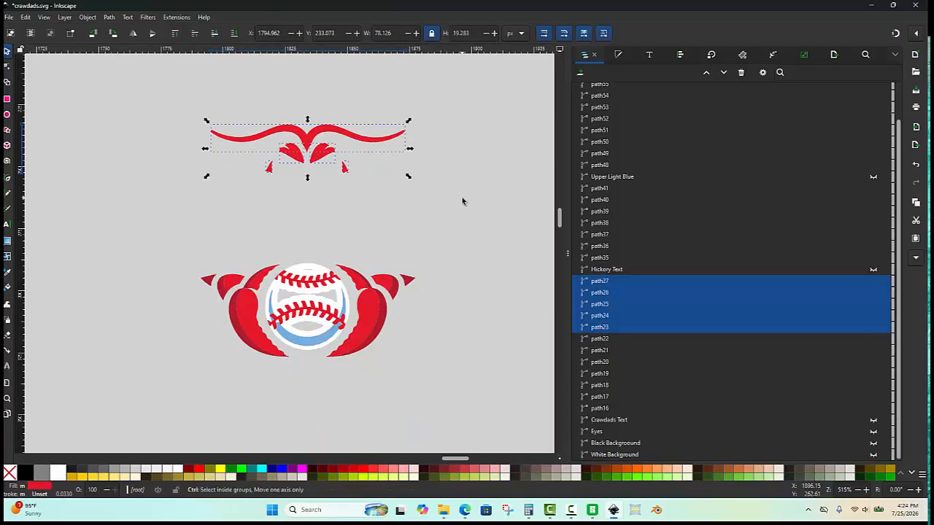
{"action": "key", "text": "ctrl+k"}
{"action": "left_click", "coordinate": [242, 234]}
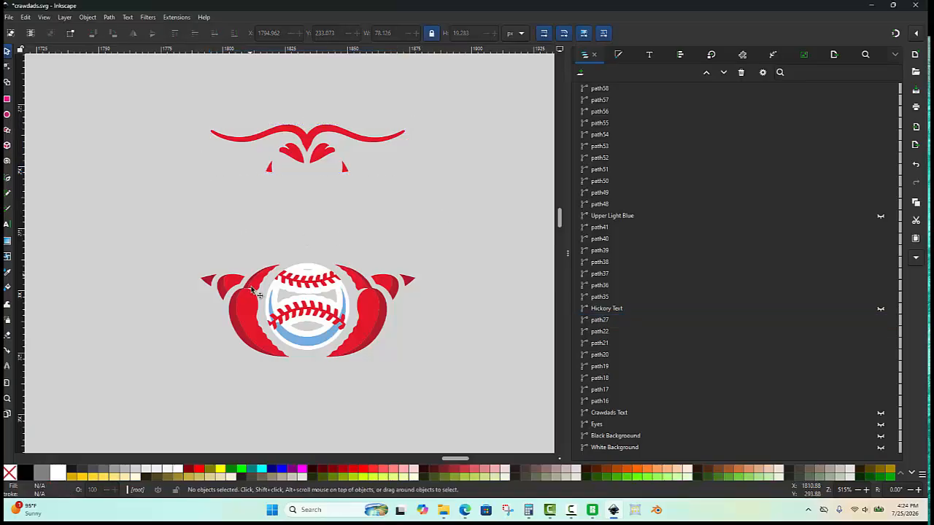
{"action": "scroll", "coordinate": [250, 292], "scroll_direction": "up", "scroll_amount": 2}
{"action": "scroll", "coordinate": [186, 278], "scroll_direction": "up", "scroll_amount": 1}
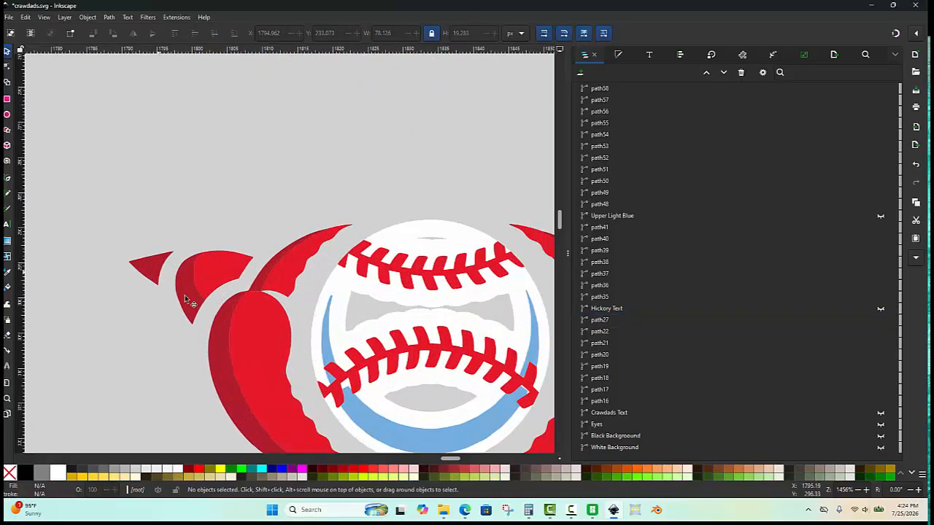
{"action": "scroll", "coordinate": [435, 286], "scroll_direction": "down", "scroll_amount": 2}
{"action": "scroll", "coordinate": [385, 340], "scroll_direction": "up", "scroll_amount": 1}
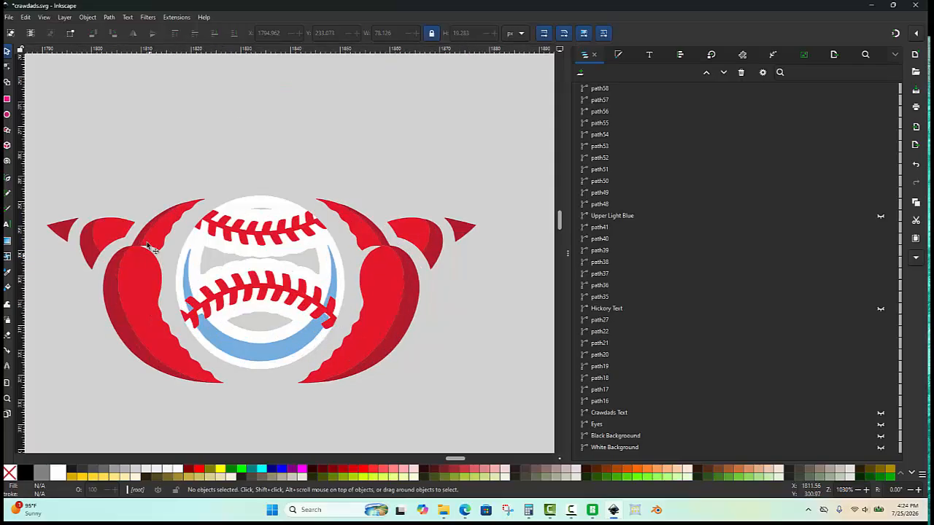
- Select the lower red claw shapes on both sides and combine them into one path
{"action": "left_click", "coordinate": [114, 236]}
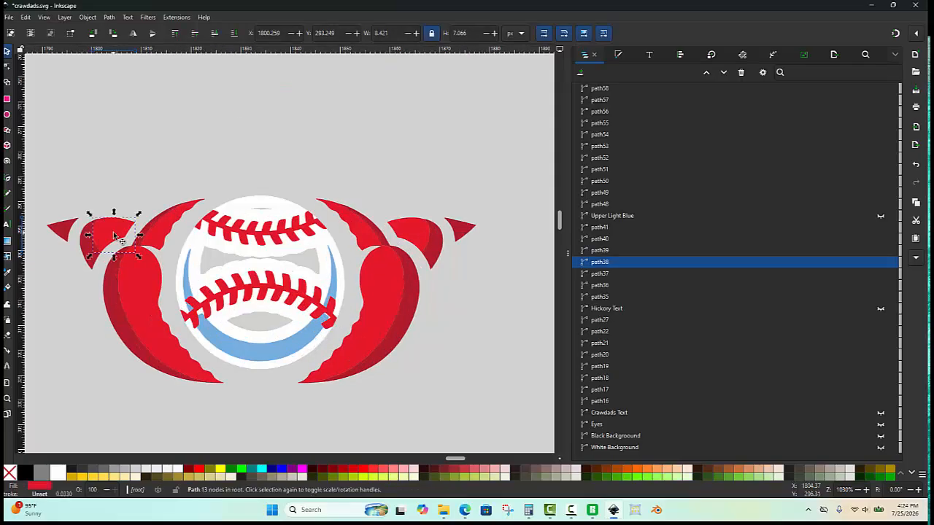
{"action": "key", "text": "shift"}
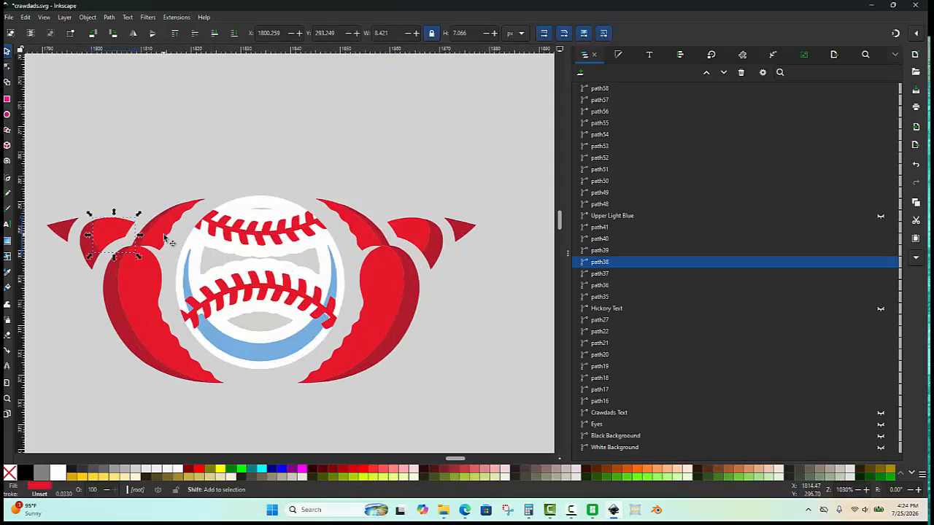
{"action": "left_click", "coordinate": [167, 241], "text": "shift"}
{"action": "left_click", "coordinate": [159, 281], "text": "shift"}
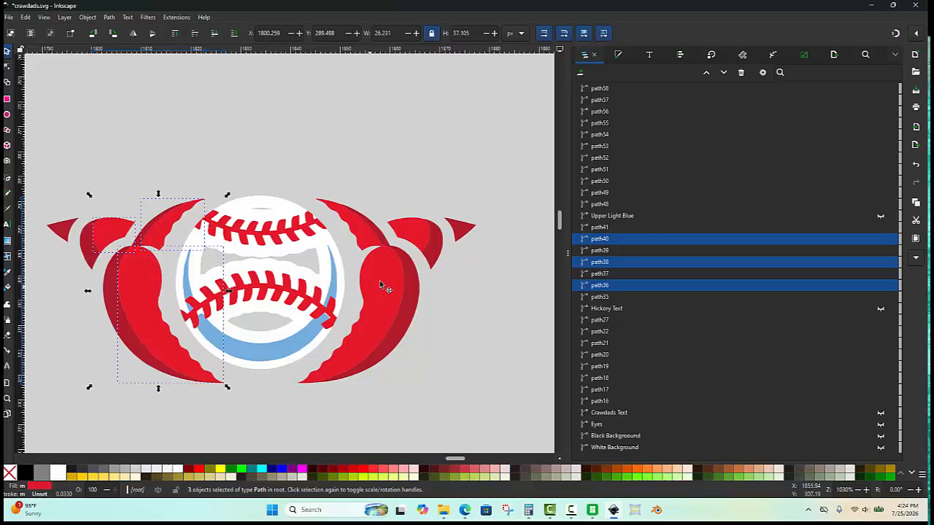
{"action": "left_click", "coordinate": [357, 243], "text": "shift"}
{"action": "left_click", "coordinate": [417, 237], "text": "shift"}
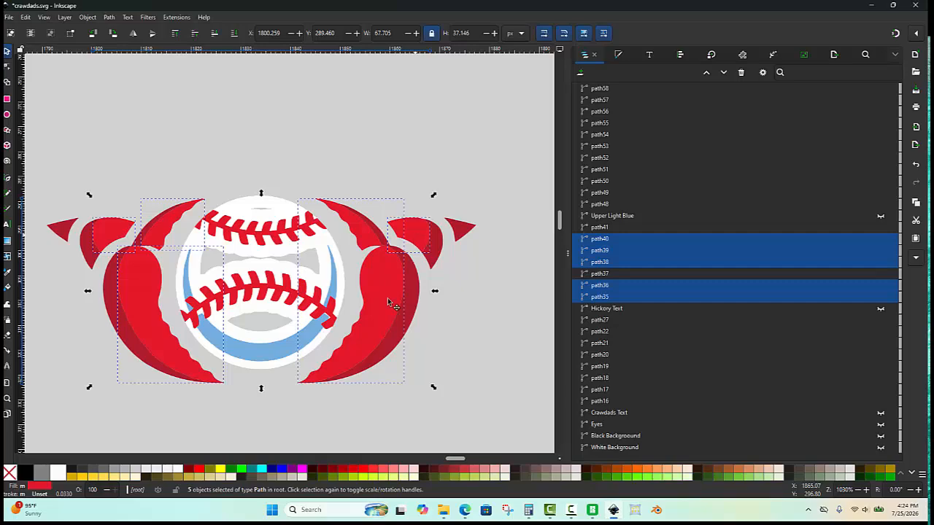
{"action": "left_click_drag", "start_coordinate": [389, 301], "coordinate": [368, 373]}
{"action": "key", "text": "ctrl+z"}
{"action": "key", "text": "ctrl"}
{"action": "key", "text": "ctrl+k"}
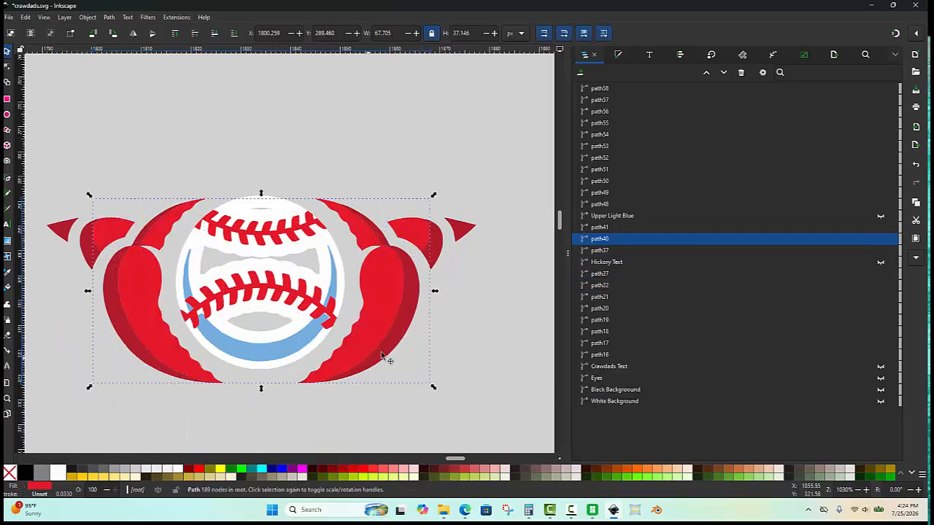
- Rename the combined lower red path to "Lower Red" and hide it
{"action": "double_click", "coordinate": [606, 241]}
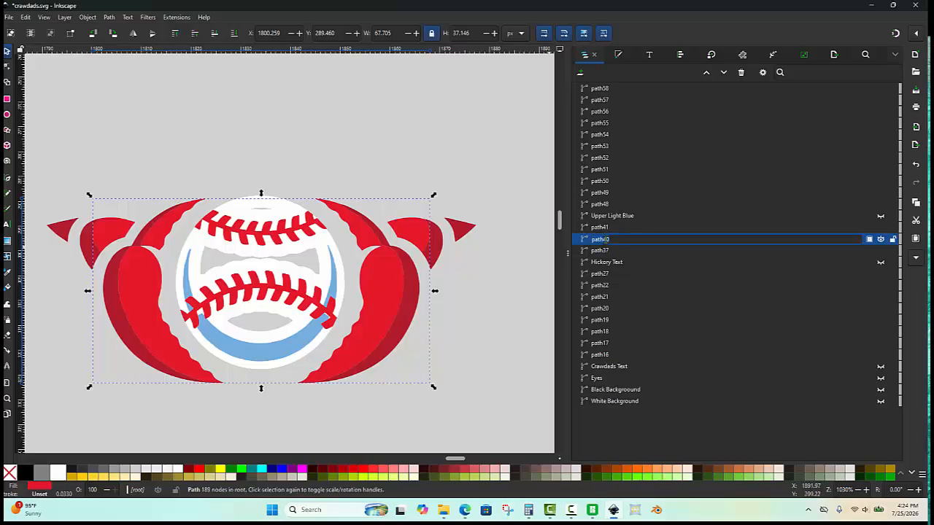
{"action": "type", "text": "Lower Red"}
{"action": "key", "text": "Return"}
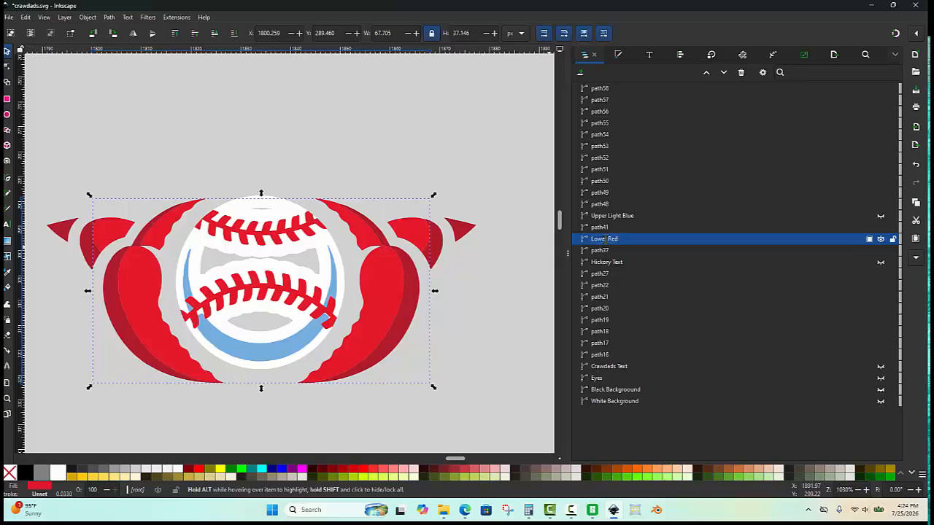
{"action": "left_click", "coordinate": [881, 239]}
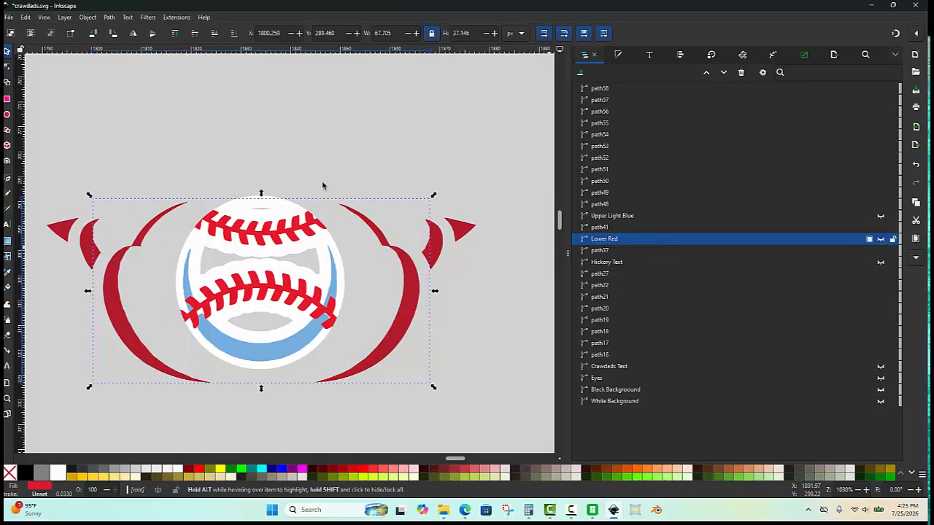
- Rename the combined upper red path to "Upper Red" and hide it
{"action": "scroll", "coordinate": [274, 160], "scroll_direction": "down", "scroll_amount": 1}
{"action": "left_click", "coordinate": [282, 151]}
{"action": "scroll", "coordinate": [277, 84], "scroll_direction": "up", "scroll_amount": 2}
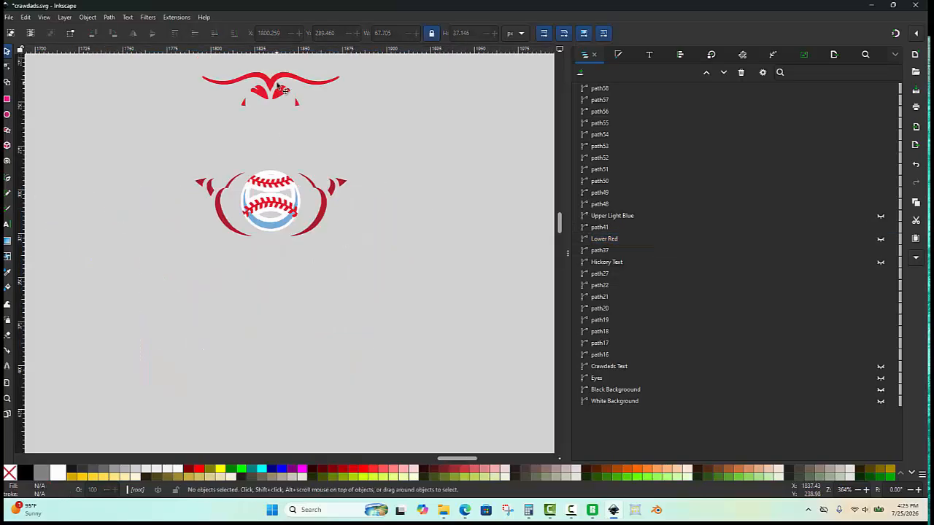
{"action": "left_click", "coordinate": [275, 84]}
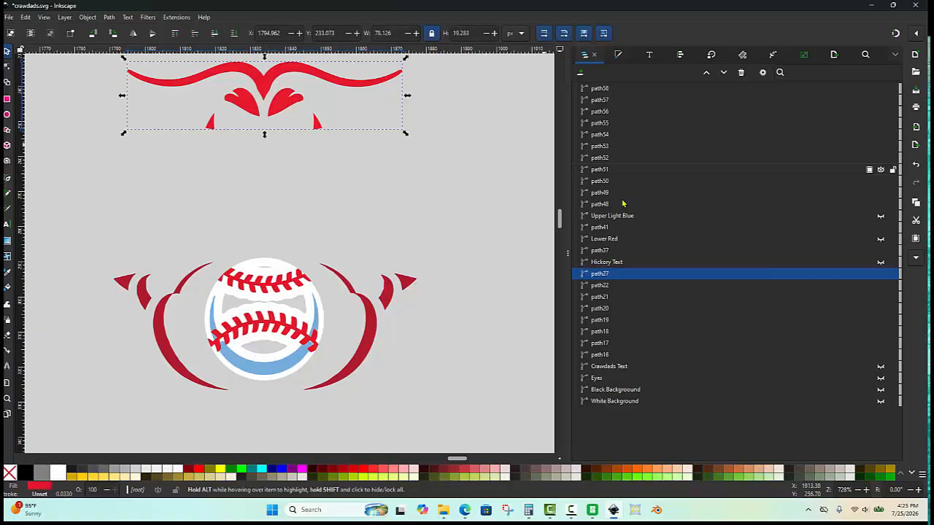
{"action": "double_click", "coordinate": [602, 275]}
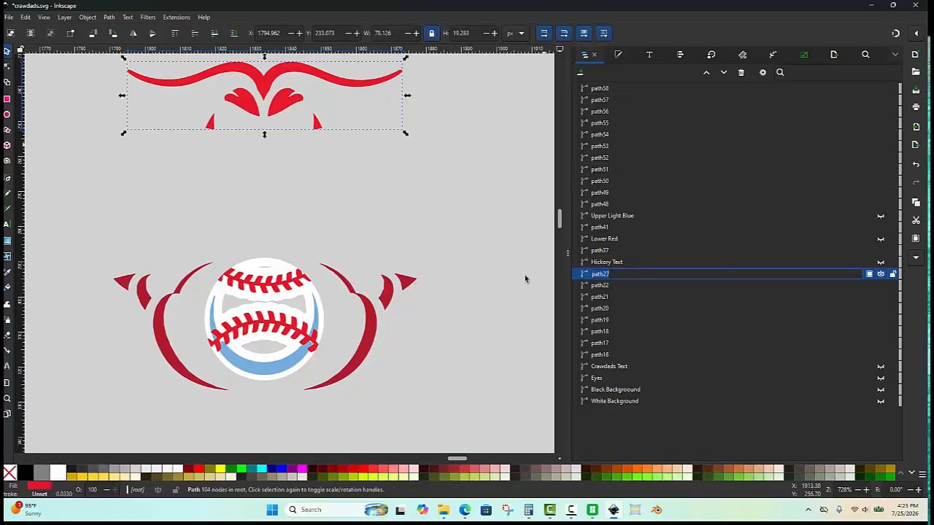
{"action": "type", "text": "Upper Red"}
{"action": "key", "text": "Return"}
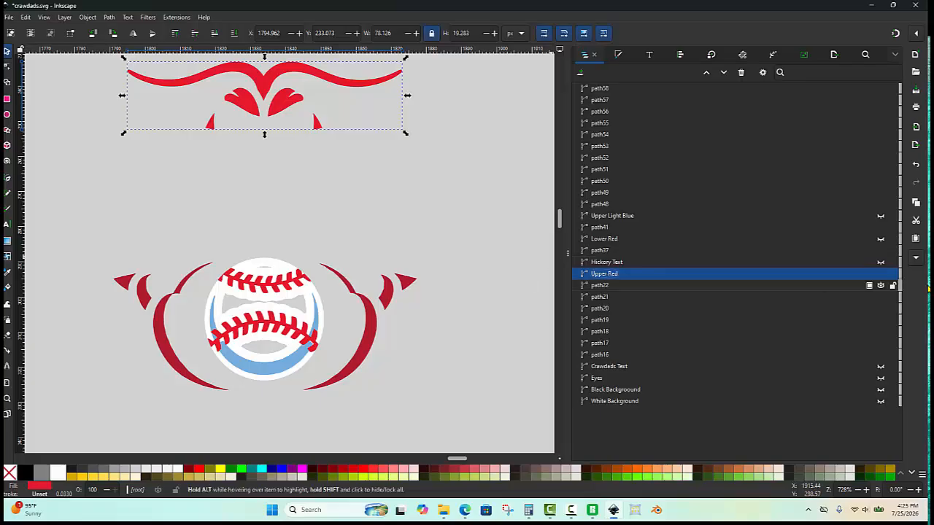
{"action": "left_click", "coordinate": [881, 275]}
- Select all the remaining dark red shapes around the baseball and combine them into one path
{"action": "left_click", "coordinate": [184, 212]}
{"action": "left_click_drag", "start_coordinate": [204, 282], "coordinate": [185, 245]}
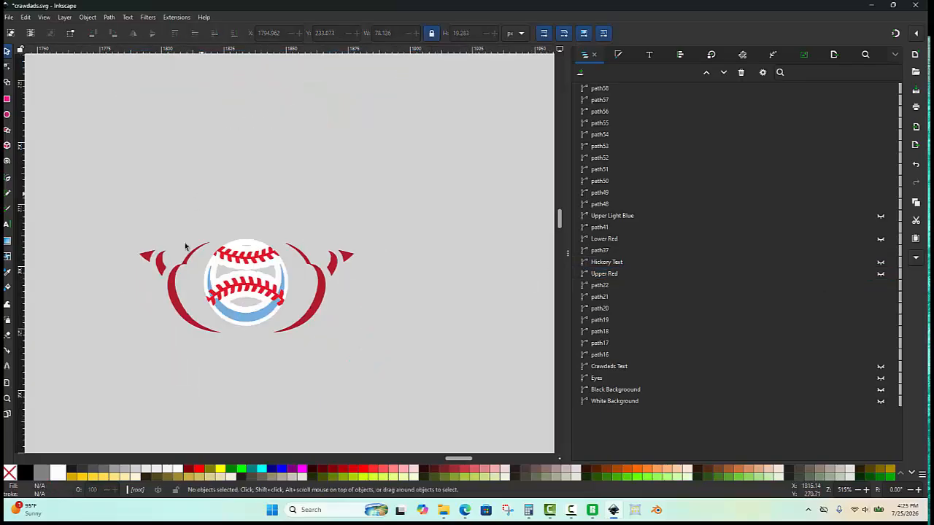
{"action": "left_click_drag", "start_coordinate": [130, 320], "coordinate": [164, 309]}
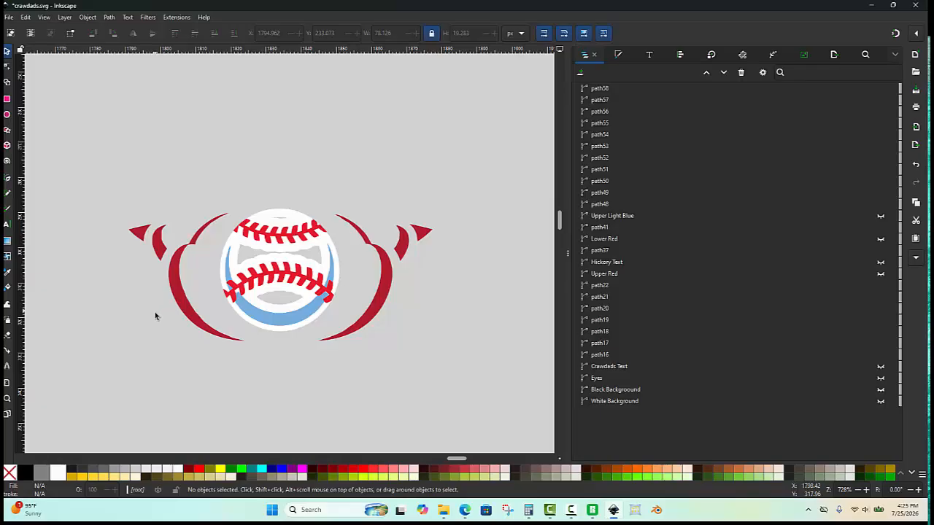
{"action": "mouse_move", "coordinate": [154, 321]}
{"action": "left_mouse_down"}
{"action": "mouse_move", "coordinate": [134, 252]}
{"action": "mouse_move", "coordinate": [150, 223]}
{"action": "mouse_move", "coordinate": [174, 284]}
{"action": "mouse_move", "coordinate": [202, 239]}
{"action": "mouse_move", "coordinate": [195, 351]}
{"action": "mouse_move", "coordinate": [349, 376]}
{"action": "mouse_move", "coordinate": [383, 263]}
{"action": "mouse_move", "coordinate": [441, 213]}
{"action": "left_mouse_up"}
{"action": "key", "text": "ctrl+k"}
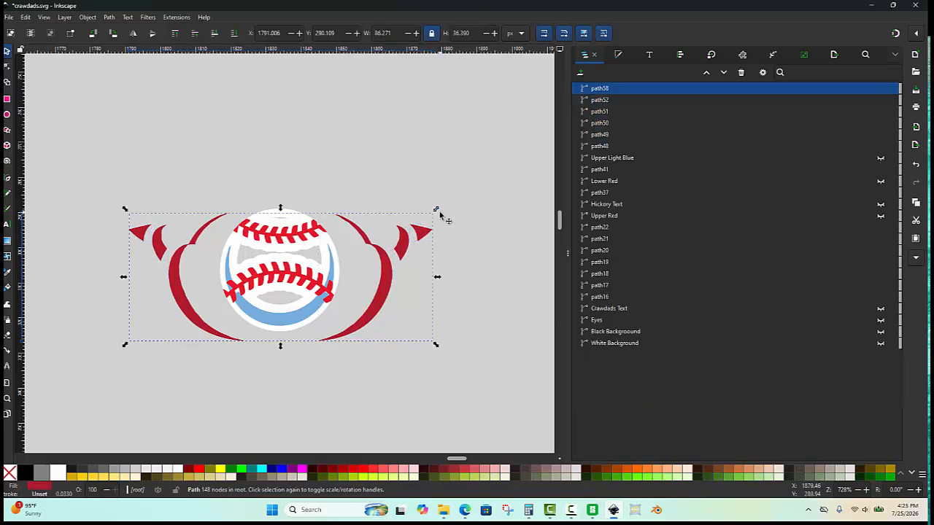
- Rename the combined dark red path to "Dark Red" and hide it
{"action": "double_click", "coordinate": [610, 88]}
{"action": "type", "text": "F"}
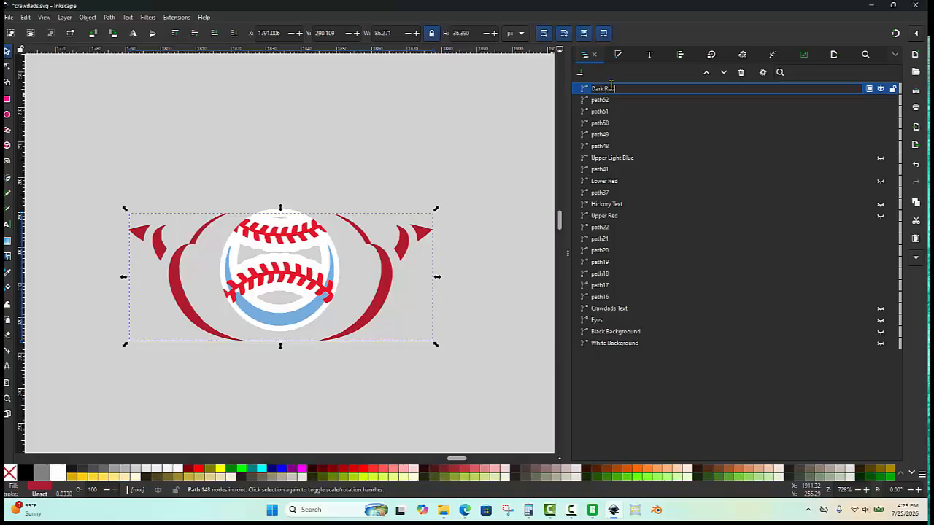
{"action": "key", "text": "Return"}
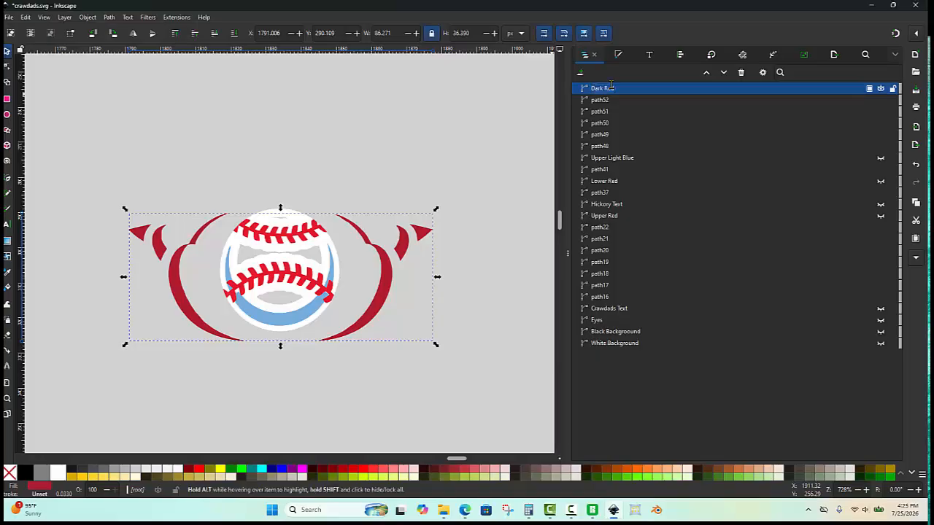
{"action": "left_click", "coordinate": [880, 88]}
{"action": "key", "text": "Escape"}
- Rename the white baseball path to "White Baseball" and hide it
{"action": "scroll", "coordinate": [260, 299], "scroll_direction": "up", "scroll_amount": 2}
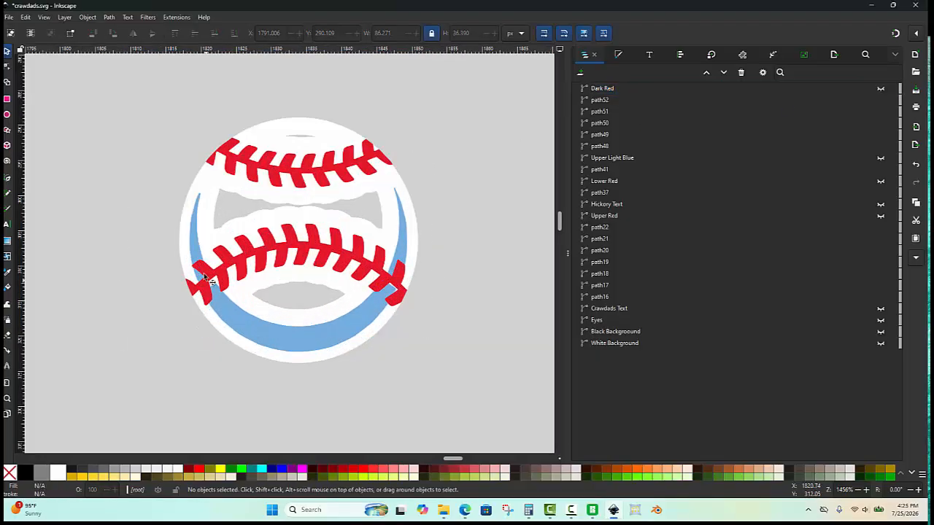
{"action": "scroll", "coordinate": [205, 278], "scroll_direction": "up", "scroll_amount": 1}
{"action": "scroll", "coordinate": [193, 249], "scroll_direction": "down", "scroll_amount": 1}
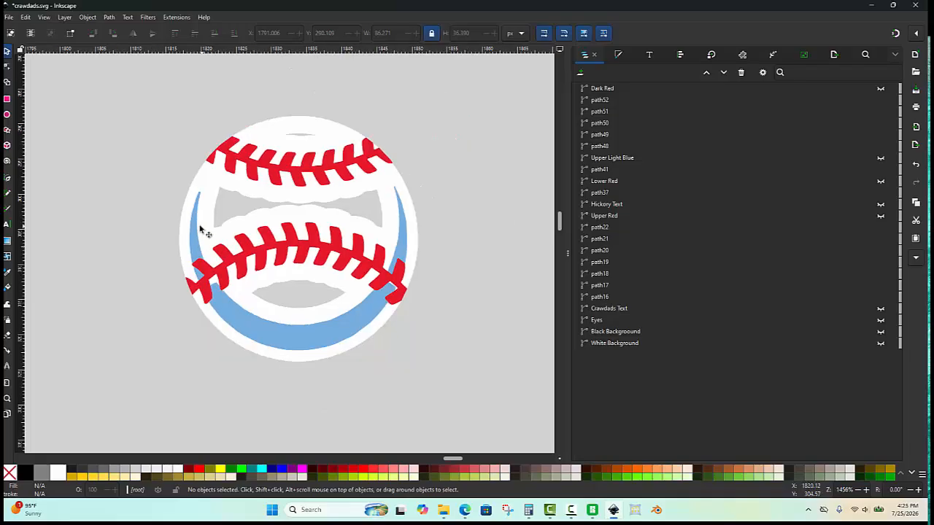
{"action": "left_click", "coordinate": [212, 221]}
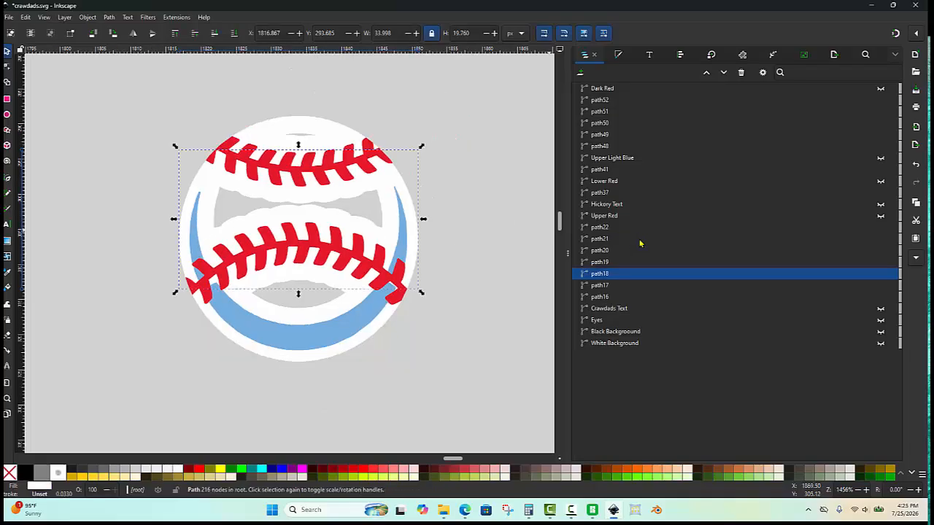
{"action": "double_click", "coordinate": [615, 273]}
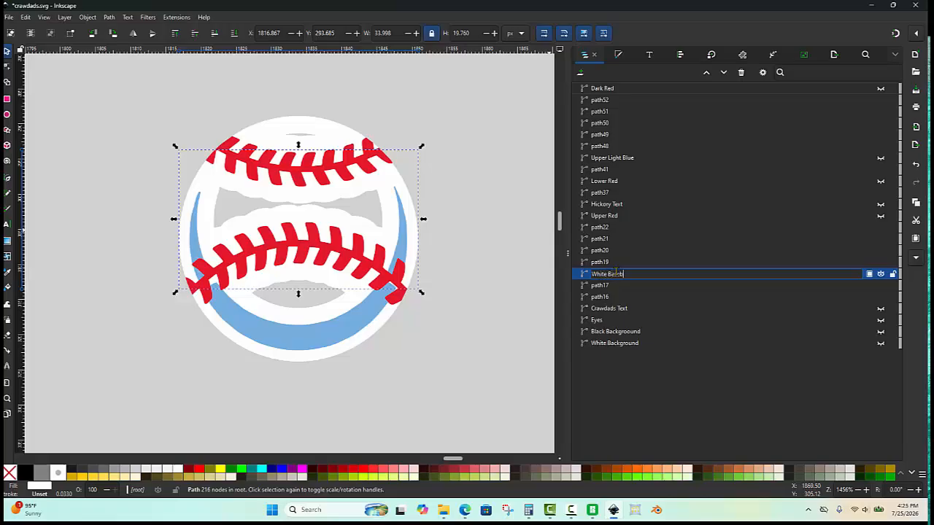
{"action": "key", "text": "Return"}
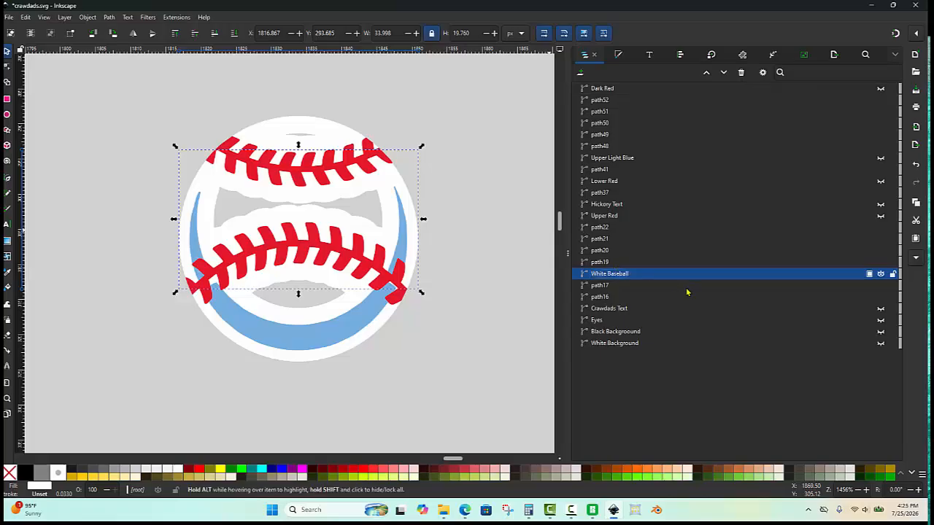
{"action": "left_click", "coordinate": [881, 274]}
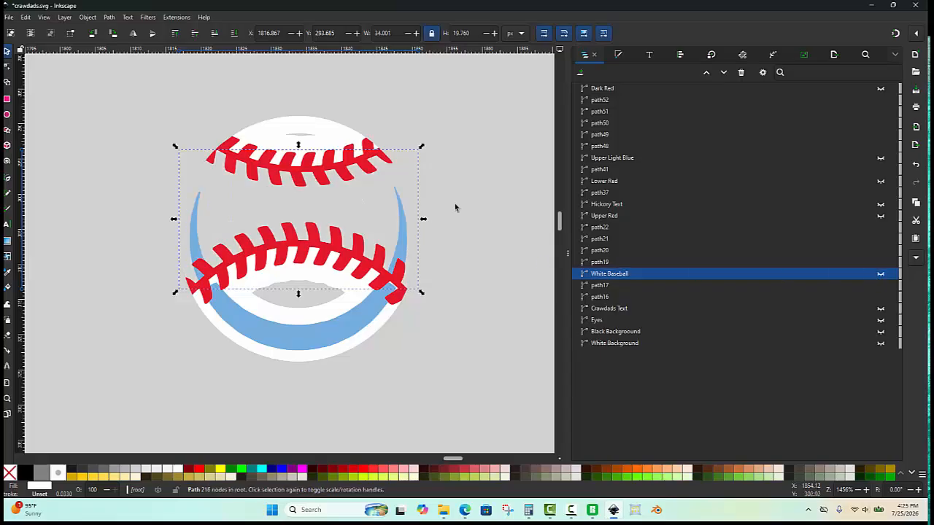
- Union the remaining upper white baseball pieces with the White Baseball path
{"action": "key", "text": "Escape"}
{"action": "left_click", "coordinate": [325, 189]}
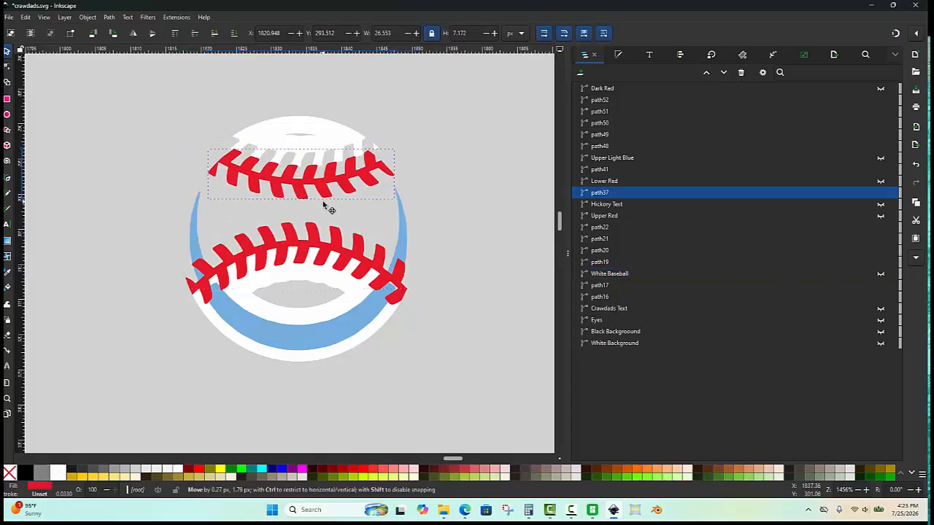
{"action": "left_click", "coordinate": [326, 251]}
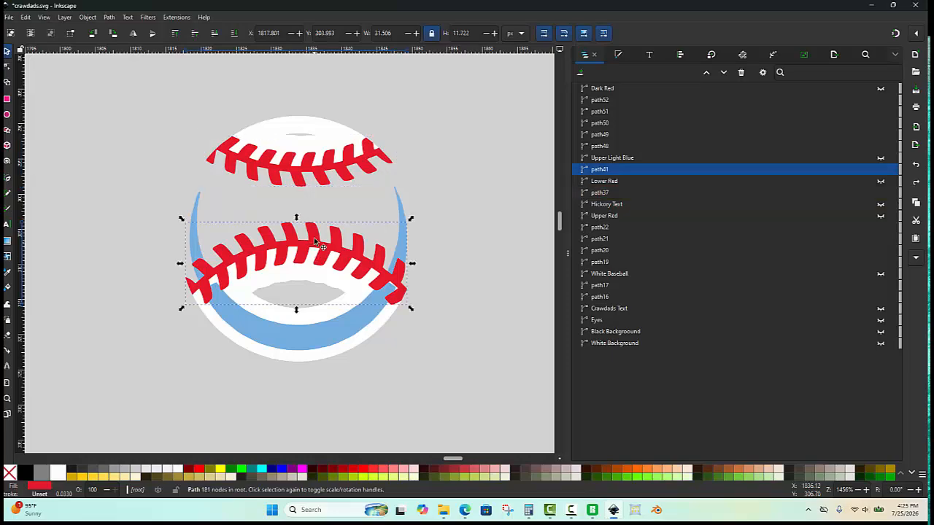
{"action": "left_click_drag", "start_coordinate": [320, 246], "coordinate": [314, 222]}
{"action": "key", "text": "Escape"}
{"action": "left_click", "coordinate": [477, 213]}
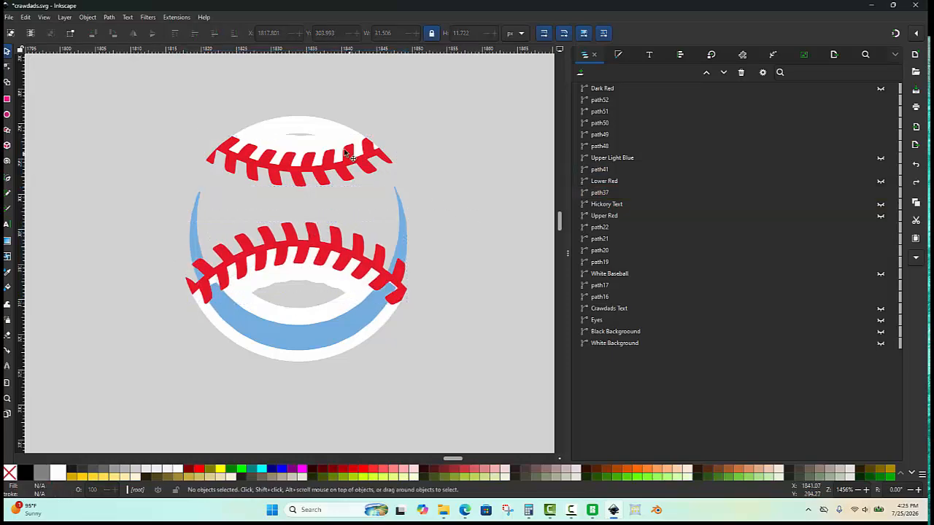
{"action": "left_click", "coordinate": [334, 146]}
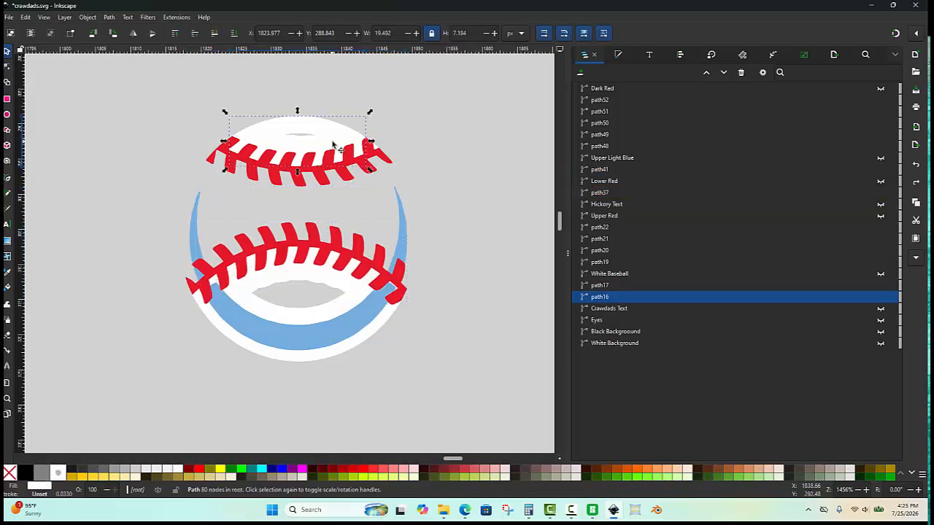
{"action": "left_click", "coordinate": [385, 326], "text": "shift"}
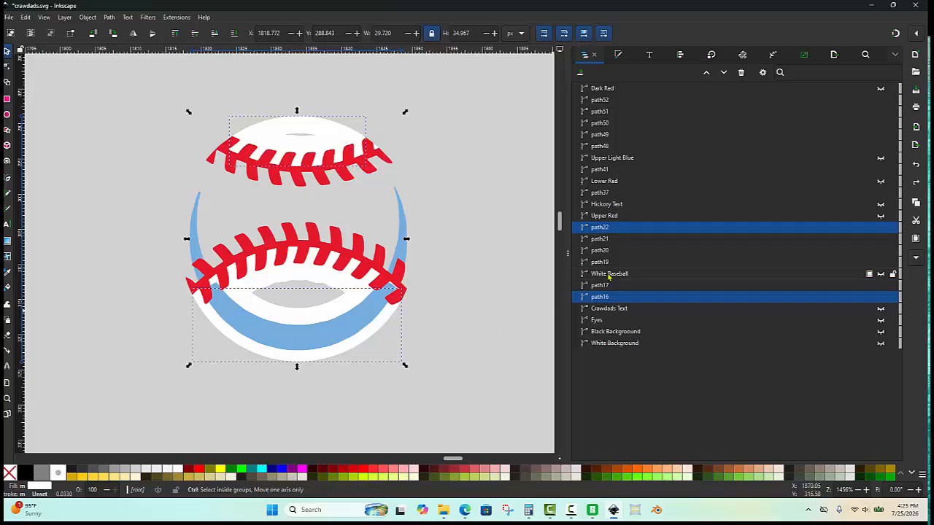
{"action": "left_click", "coordinate": [609, 274], "text": "ctrl"}
{"action": "key", "text": "ctrl+plus"}
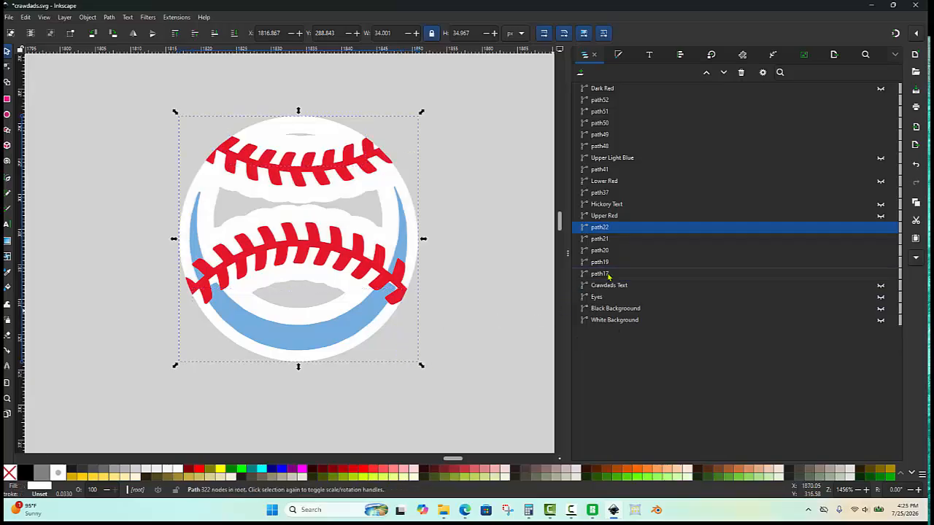
- Rename the united path to "White Baseball" and hide it
{"action": "double_click", "coordinate": [604, 229]}
{"action": "type", "text": "White Baseball"}
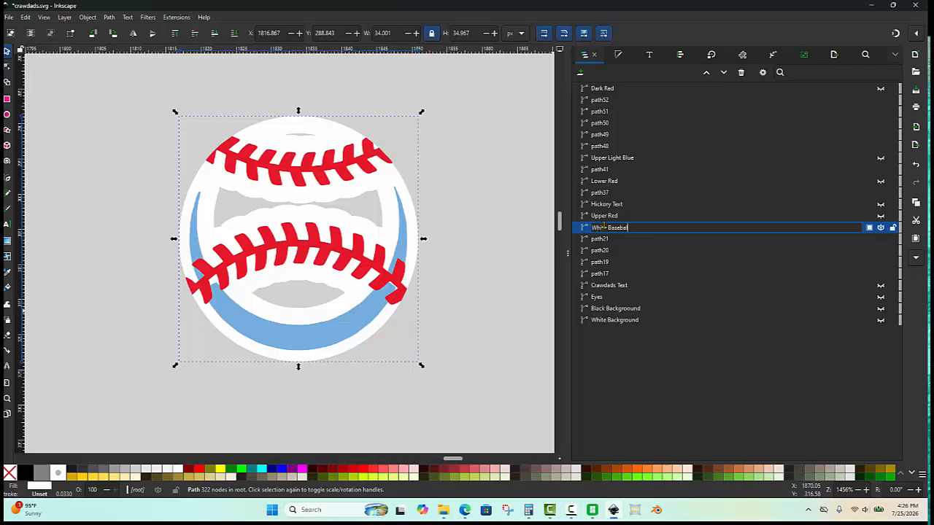
{"action": "key", "text": "Return"}
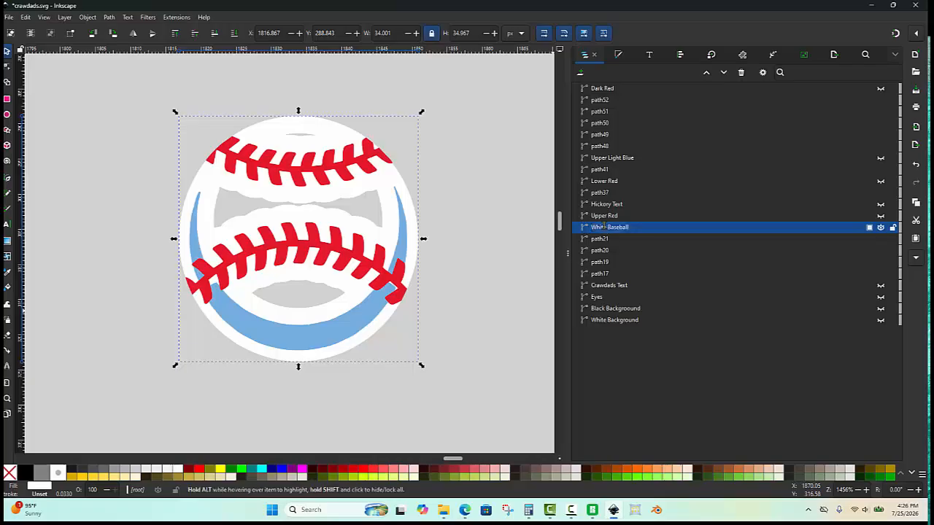
{"action": "left_click", "coordinate": [881, 228]}
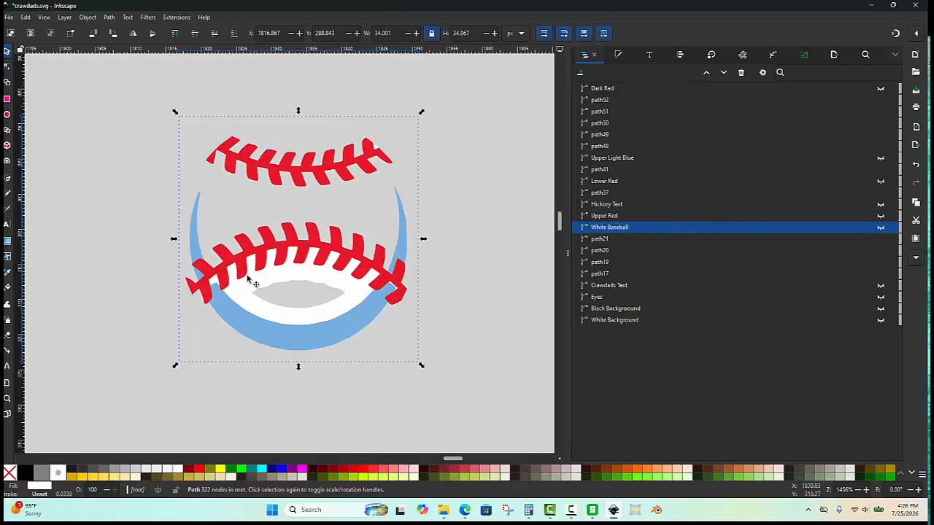
- Apply Difference to the lower white baseball piece together with the White Baseball path
{"action": "left_click", "coordinate": [454, 261]}
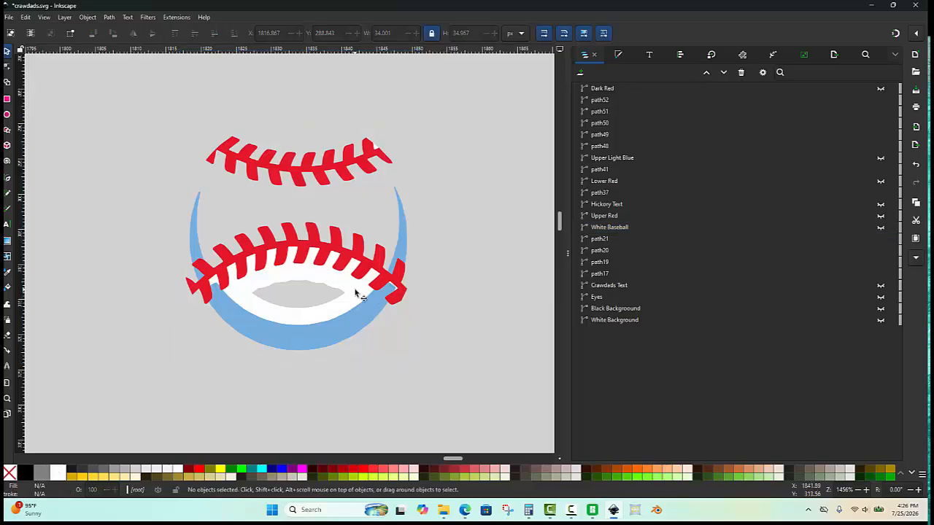
{"action": "left_click", "coordinate": [355, 291]}
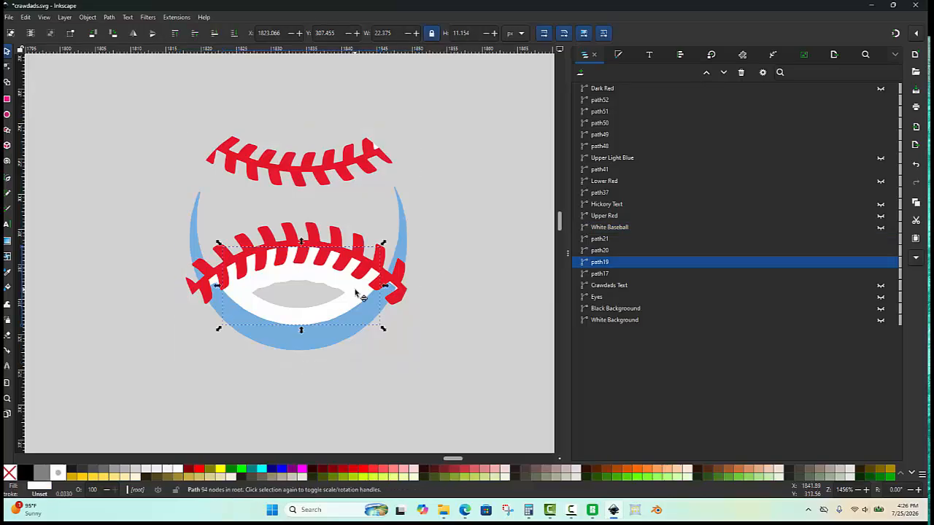
{"action": "left_click", "coordinate": [624, 227], "text": "ctrl"}
{"action": "key", "text": "ctrl+minus"}
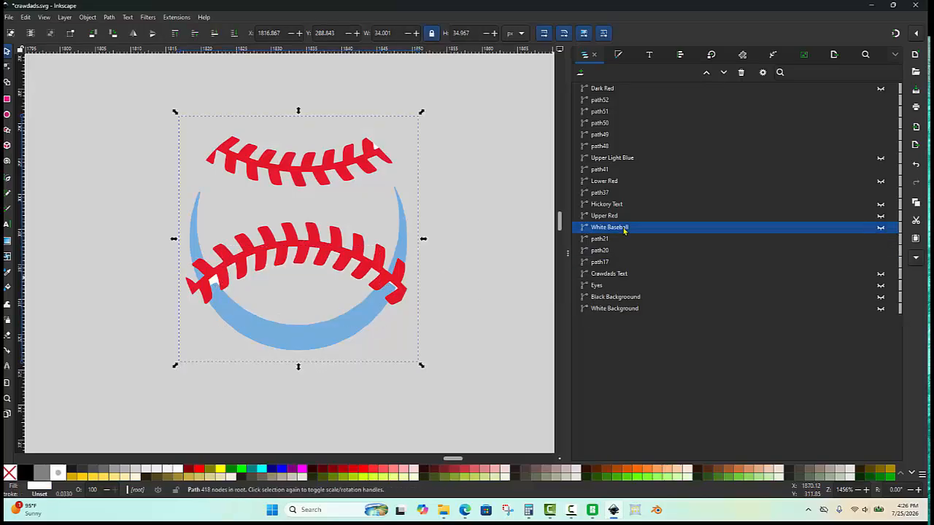
- Combine the two small white fragments near the lower laces' right end with the White Baseball path
{"action": "scroll", "coordinate": [218, 300], "scroll_direction": "up", "scroll_amount": 2}
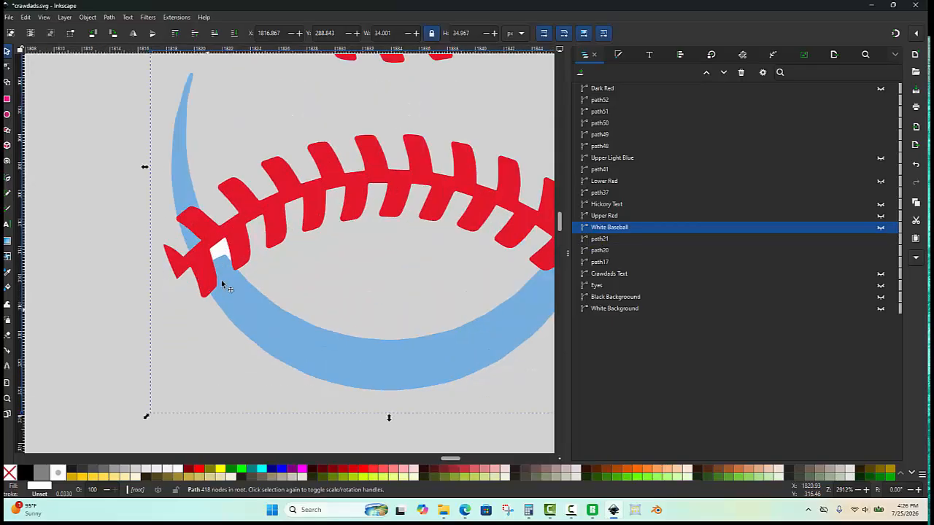
{"action": "left_click", "coordinate": [202, 251]}
{"action": "scroll", "coordinate": [202, 251], "scroll_direction": "down", "scroll_amount": 2}
{"action": "scroll", "coordinate": [462, 223], "scroll_direction": "up", "scroll_amount": 5}
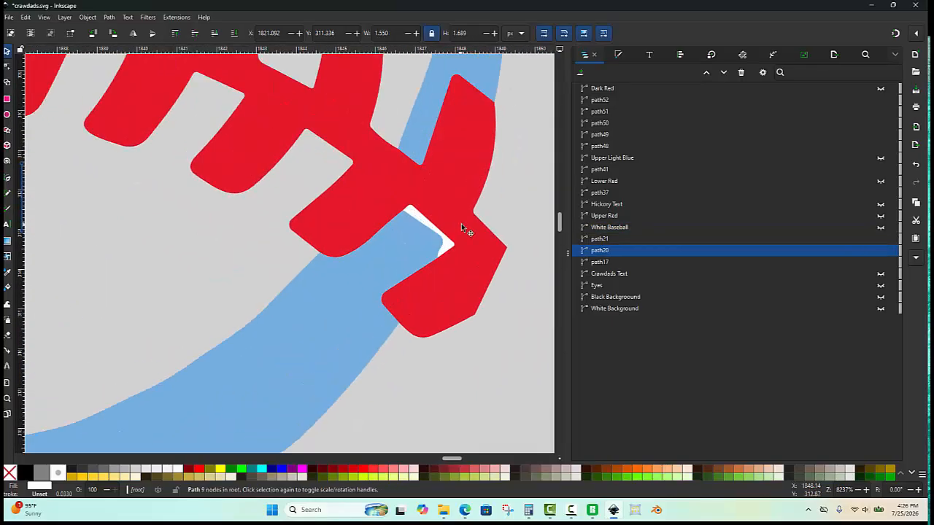
{"action": "scroll", "coordinate": [438, 221], "scroll_direction": "up", "scroll_amount": 2}
{"action": "left_click", "coordinate": [392, 219], "text": "shift"}
{"action": "scroll", "coordinate": [397, 223], "scroll_direction": "down", "scroll_amount": 4}
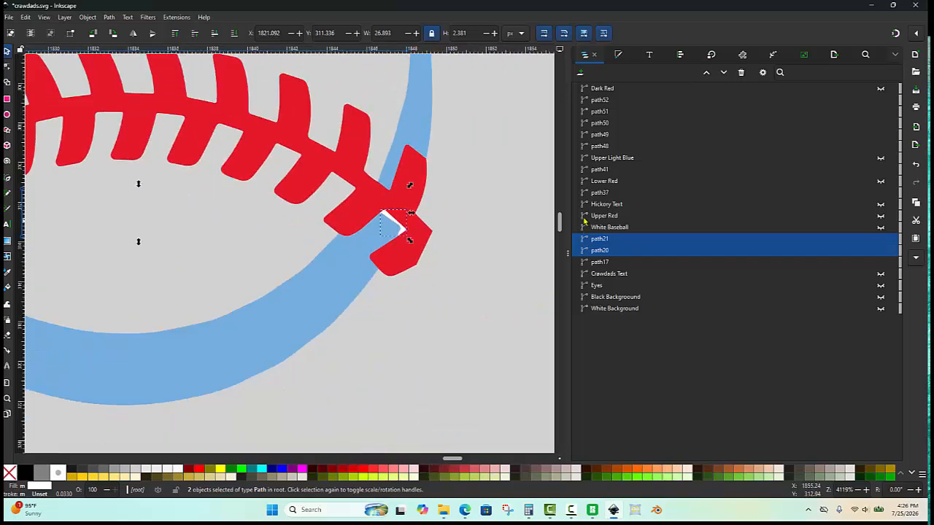
{"action": "left_click", "coordinate": [622, 228], "text": "shift"}
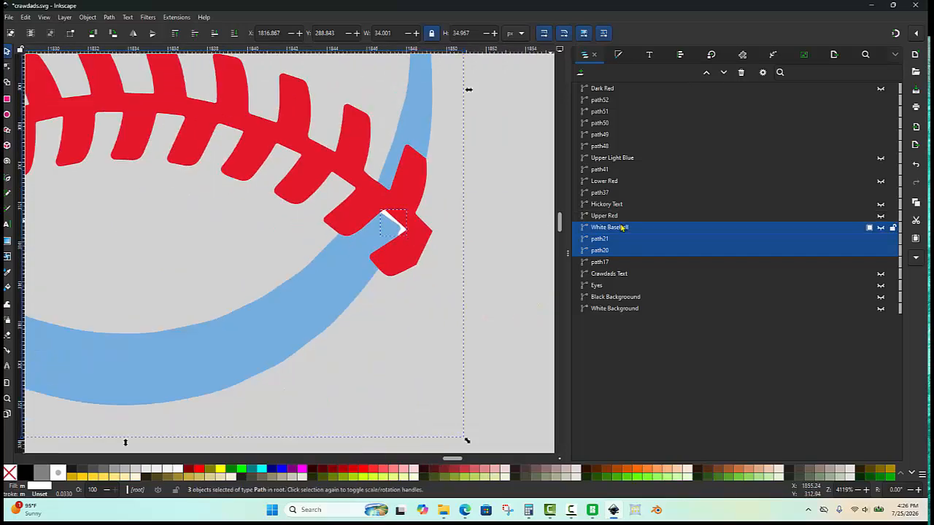
{"action": "key", "text": "ctrl+k"}
- Combine the small white fragment at the upper laces' right end with the White Baseball path
{"action": "scroll", "coordinate": [513, 229], "scroll_direction": "down", "scroll_amount": 2}
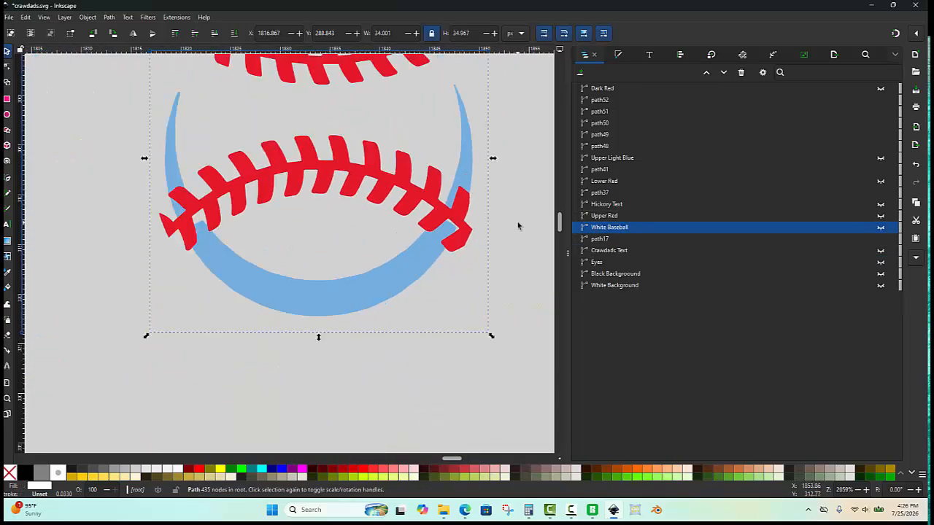
{"action": "left_click", "coordinate": [519, 224]}
{"action": "scroll", "coordinate": [394, 213], "scroll_direction": "down", "scroll_amount": 2}
{"action": "scroll", "coordinate": [394, 213], "scroll_direction": "up", "scroll_amount": 1}
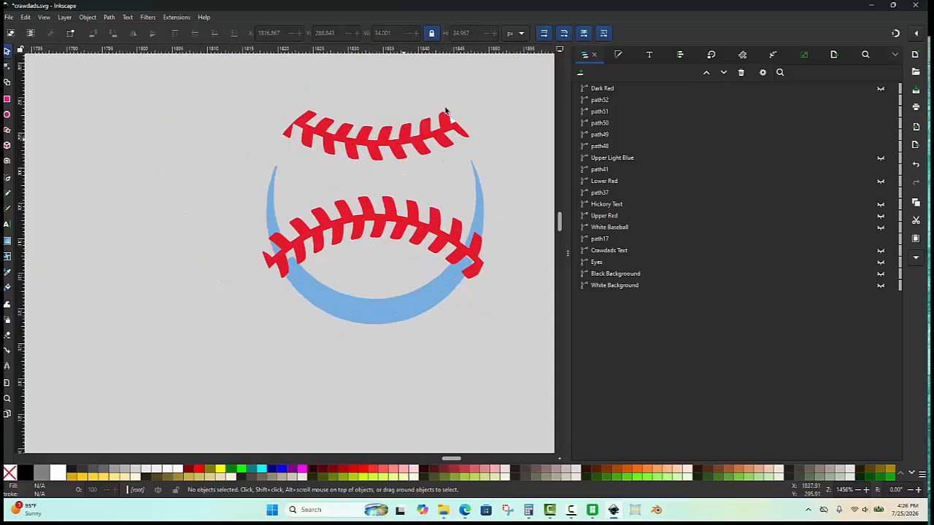
{"action": "scroll", "coordinate": [452, 128], "scroll_direction": "up", "scroll_amount": 2}
{"action": "left_click", "coordinate": [460, 135]}
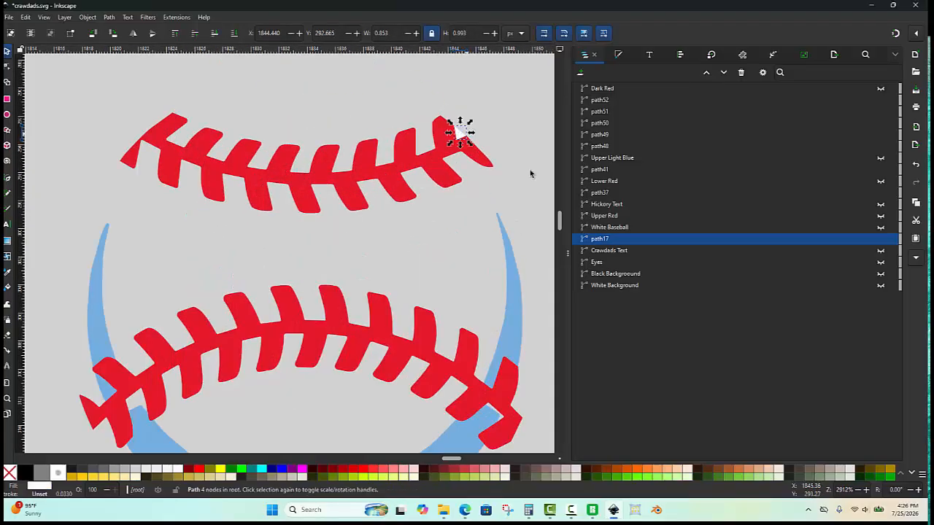
{"action": "left_click", "coordinate": [610, 228], "text": "shift"}
{"action": "key", "text": "ctrl+k"}
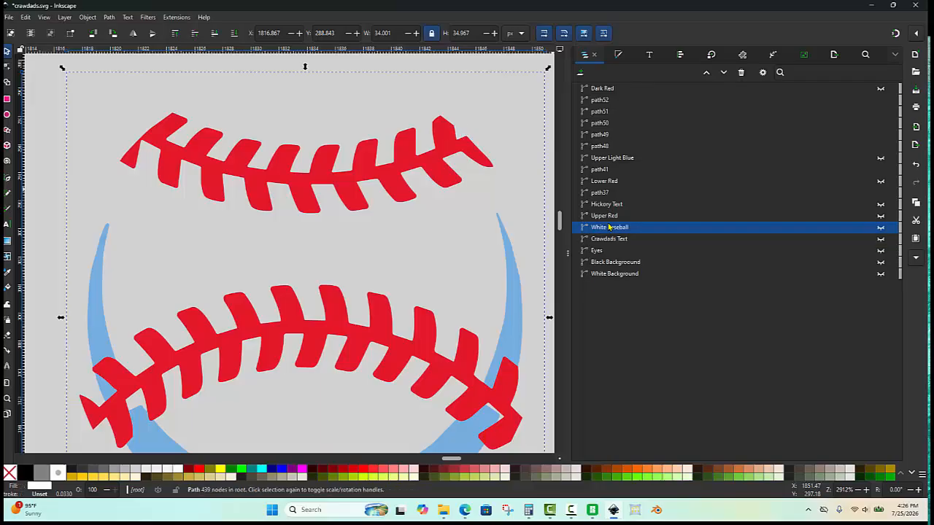
{"action": "scroll", "coordinate": [365, 160], "scroll_direction": "down", "scroll_amount": 2}
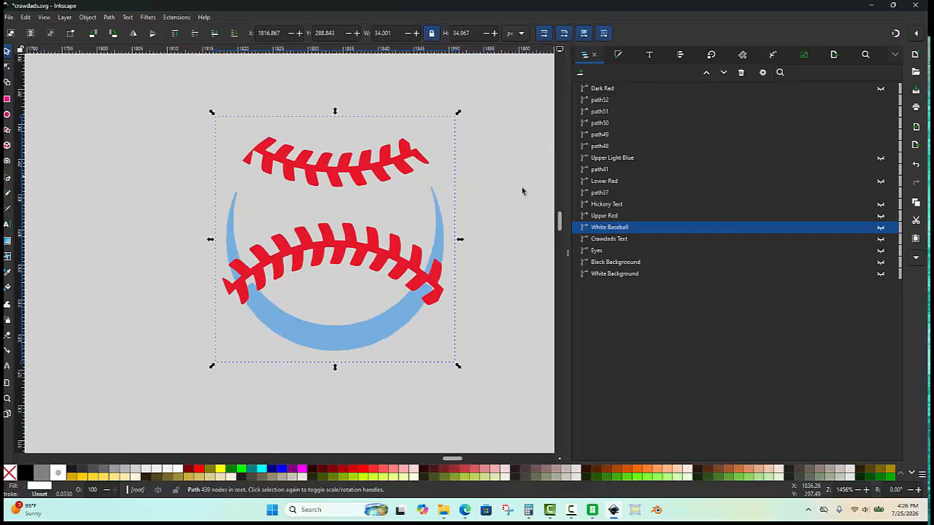
{"action": "left_click", "coordinate": [281, 229]}
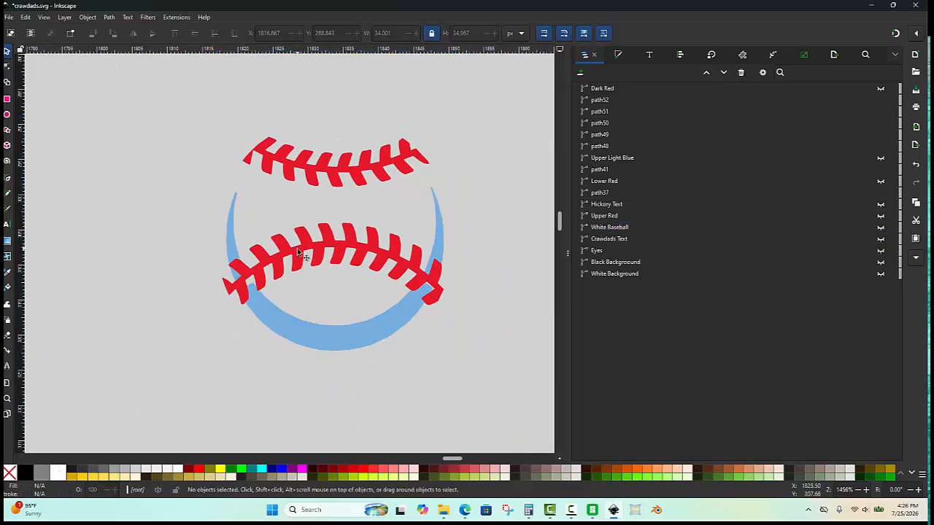
{"action": "left_click", "coordinate": [305, 254]}
{"action": "left_click_drag", "start_coordinate": [305, 254], "coordinate": [281, 305]}
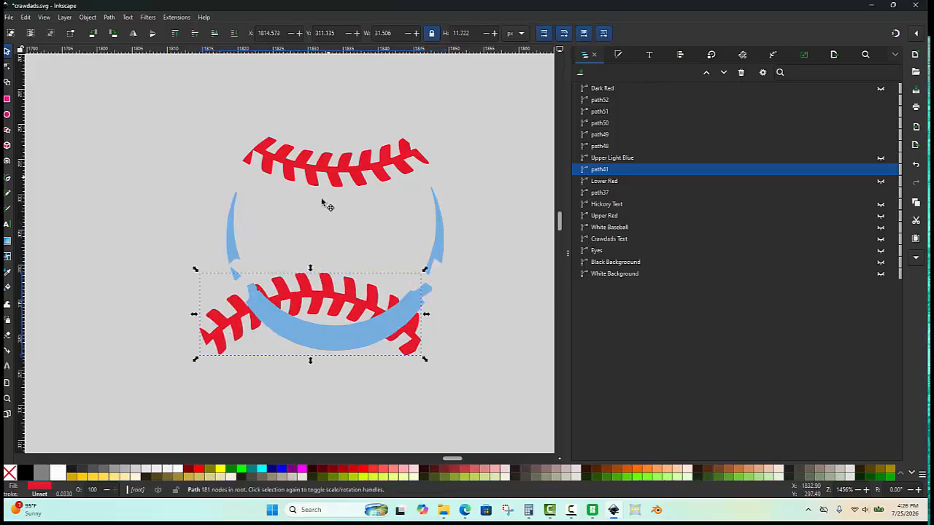
{"action": "left_click", "coordinate": [321, 204]}
{"action": "key", "text": "ctrl+z"}
{"action": "key", "text": "ctrl+z"}
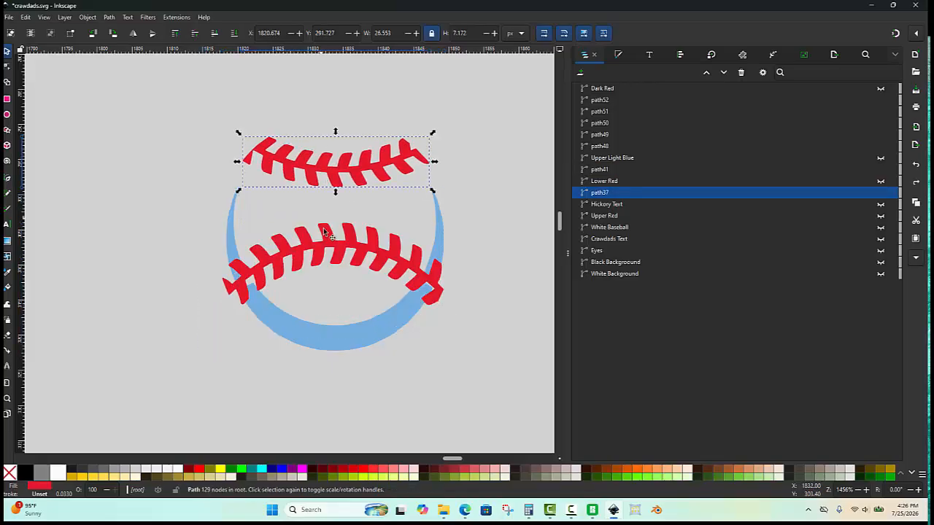
- Combine the upper and lower red laces into one path and rename it "Baseball Laces"
{"action": "left_click", "coordinate": [330, 243], "text": "shift"}
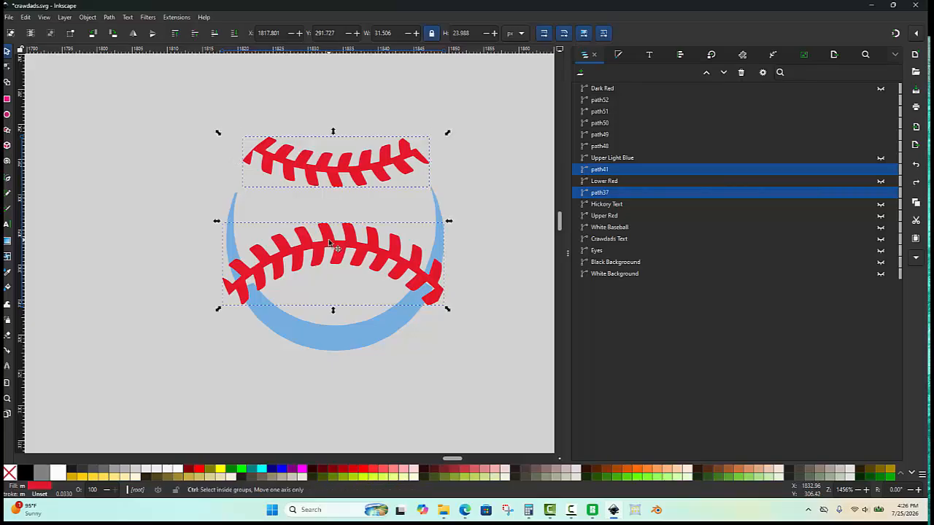
{"action": "key", "text": "ctrl+k"}
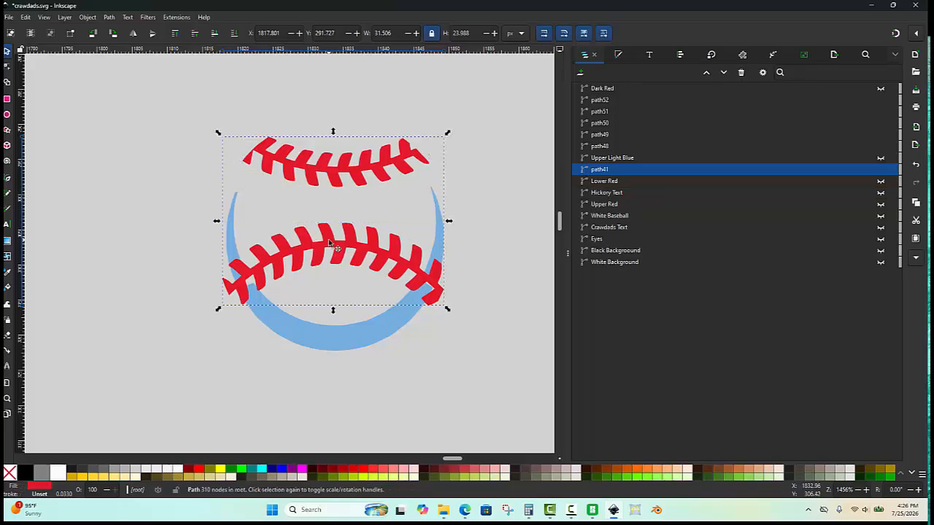
{"action": "double_click", "coordinate": [617, 168]}
{"action": "type", "text": "Baseball Laces"}
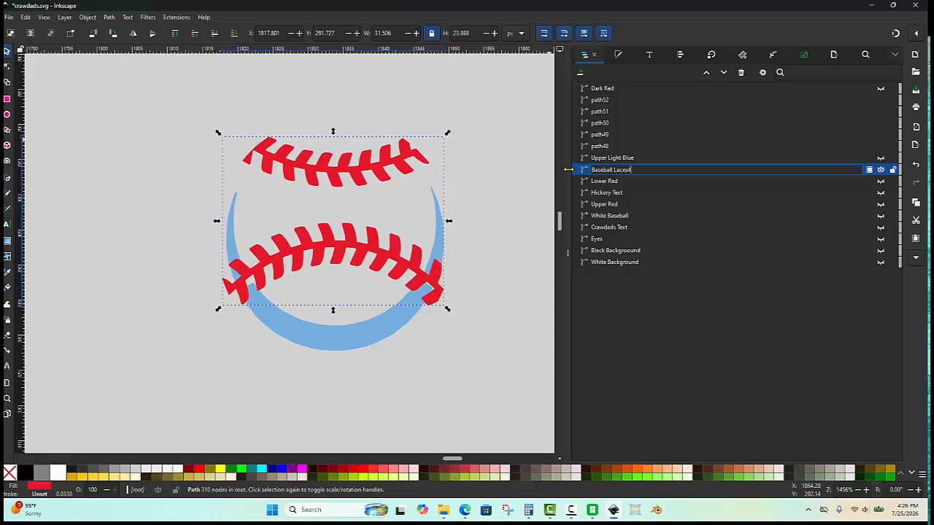
{"action": "key", "text": "Return"}
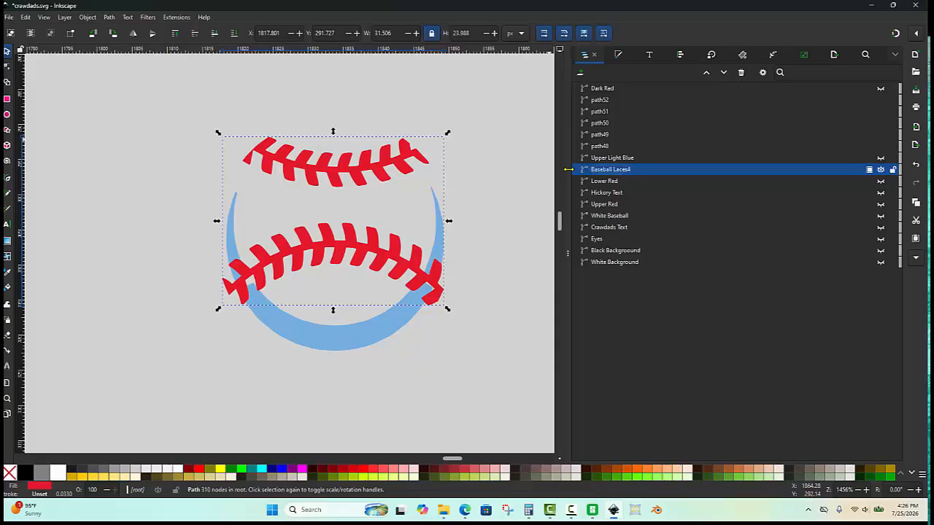
{"action": "left_click", "coordinate": [634, 168]}
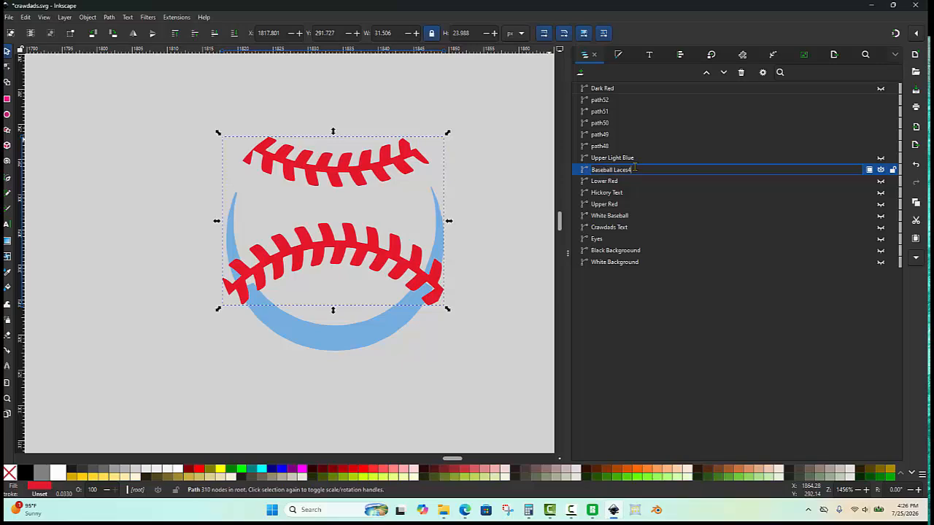
{"action": "key", "text": "BackSpace"}
{"action": "key", "text": "Return"}
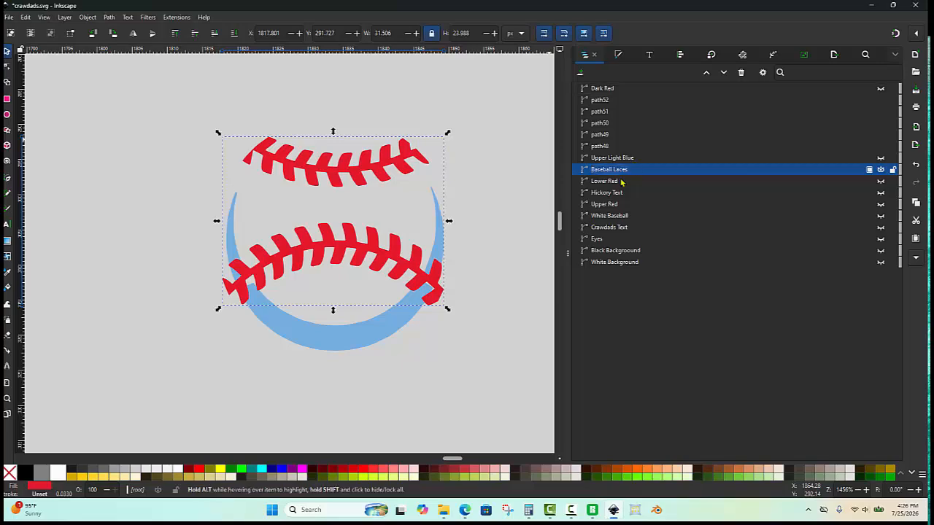
- Hide the Baseball Laces path
{"action": "left_click", "coordinate": [478, 183]}
{"action": "left_click", "coordinate": [611, 171]}
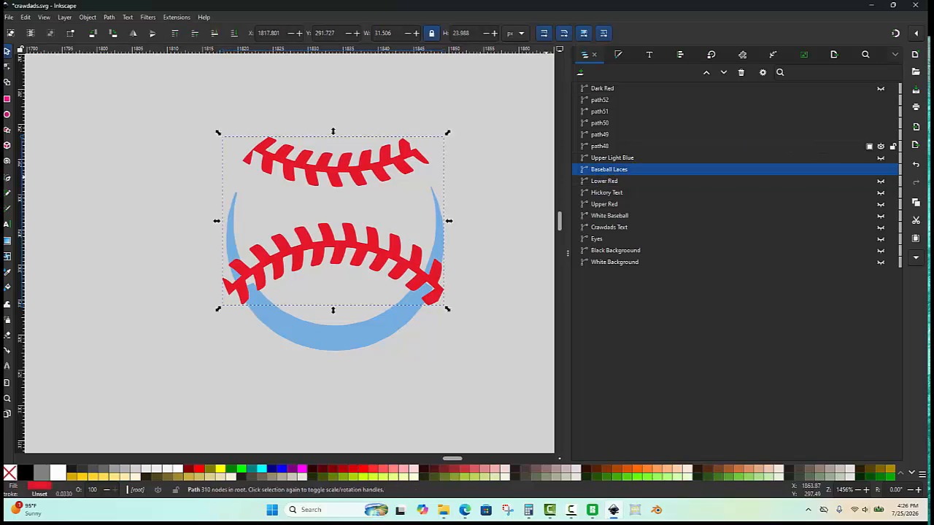
{"action": "left_click", "coordinate": [881, 170]}
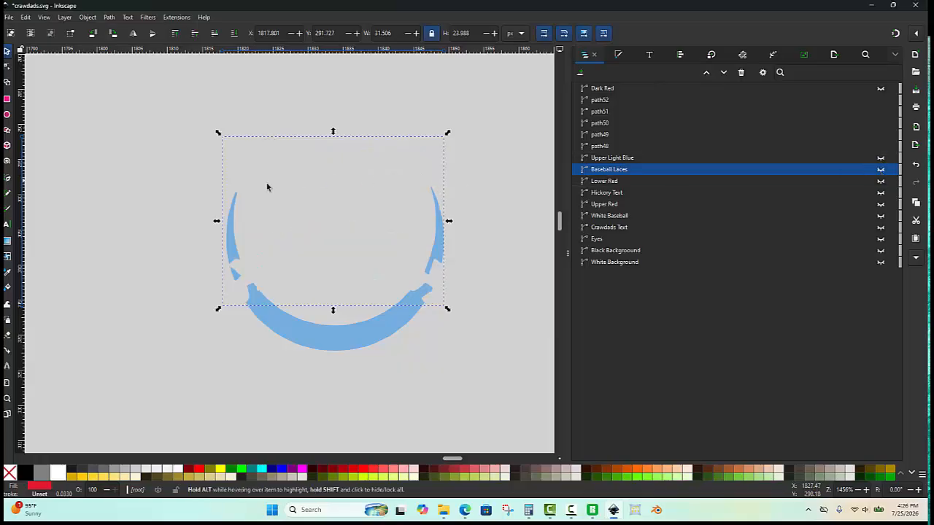
- Select all the remaining light blue baseball pieces and combine them into one path
{"action": "left_click", "coordinate": [215, 223]}
{"action": "left_click_drag", "start_coordinate": [170, 147], "coordinate": [475, 363]}
{"action": "left_click", "coordinate": [491, 252]}
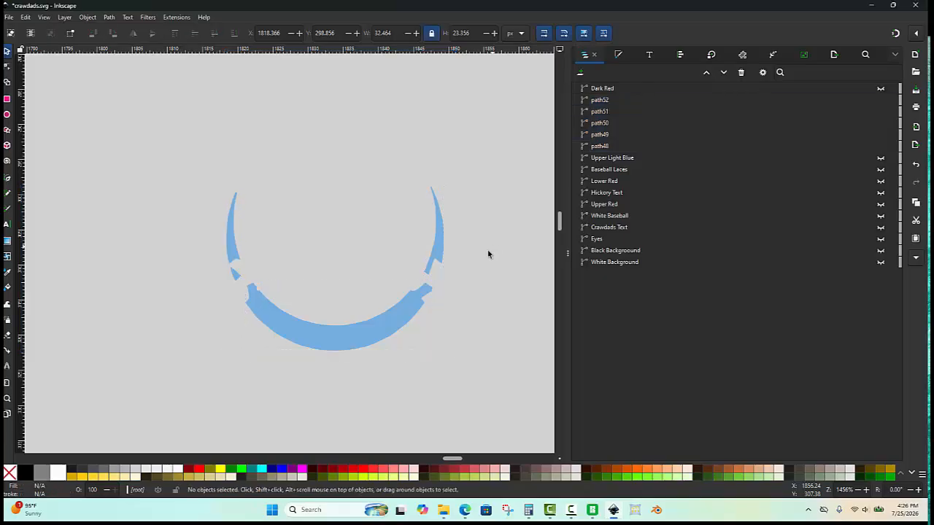
{"action": "left_click_drag", "start_coordinate": [200, 165], "coordinate": [501, 395]}
{"action": "key", "text": "ctrl+k"}
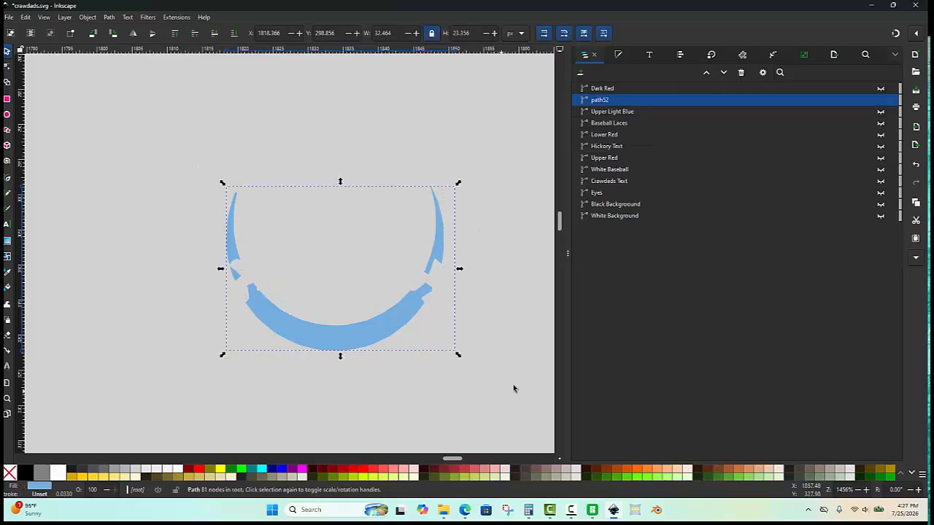
- Rename the combined light blue path to "Baseball Light Blue"
{"action": "double_click", "coordinate": [601, 100]}
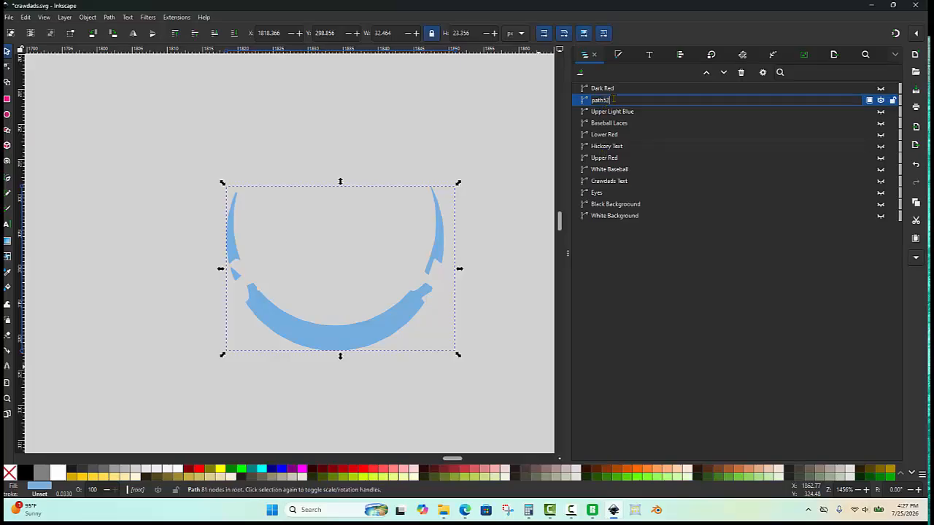
{"action": "type", "text": "Baseball Light Blue"}
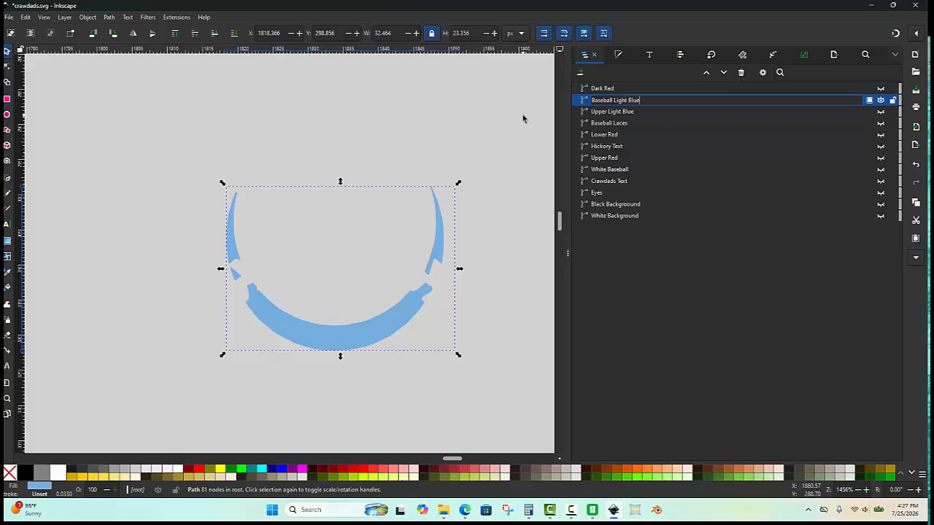
{"action": "key", "text": "Return"}
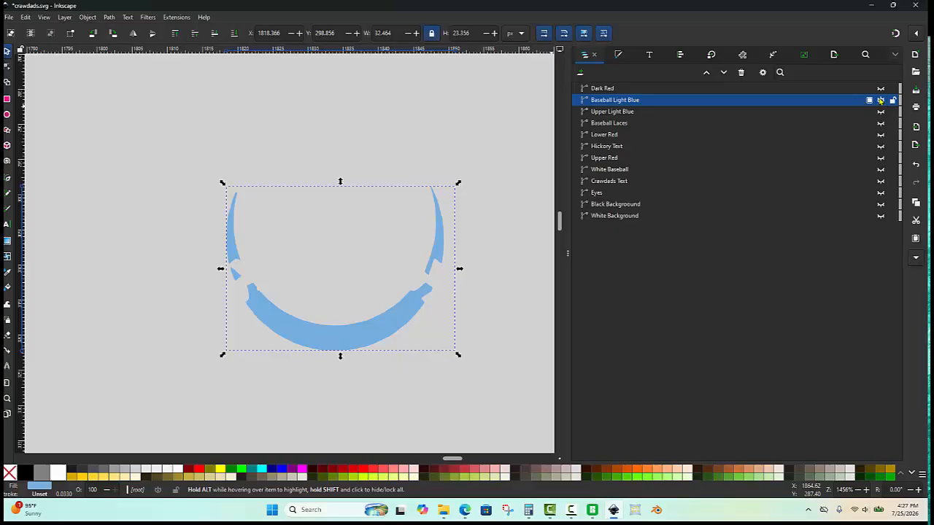
- Select every object in the list and make all of them visible again
{"action": "left_click", "coordinate": [614, 88]}
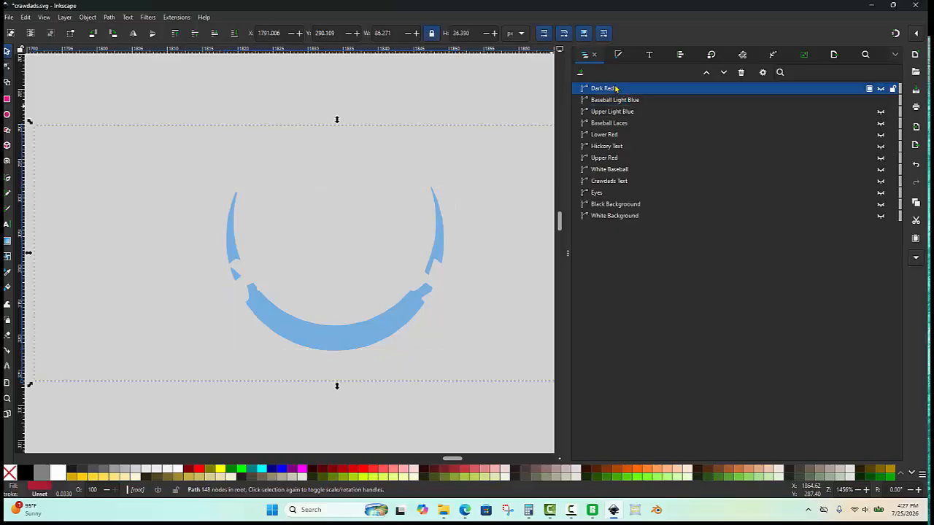
{"action": "left_click", "coordinate": [631, 216], "text": "shift"}
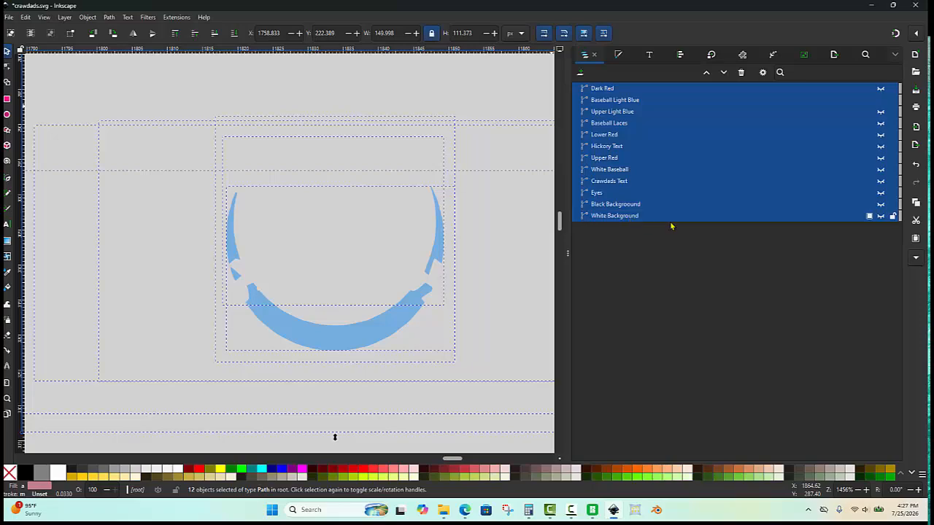
{"action": "left_click", "coordinate": [881, 217]}
{"action": "scroll", "coordinate": [356, 277], "scroll_direction": "down", "scroll_amount": 2}
{"action": "left_click", "coordinate": [154, 386]}
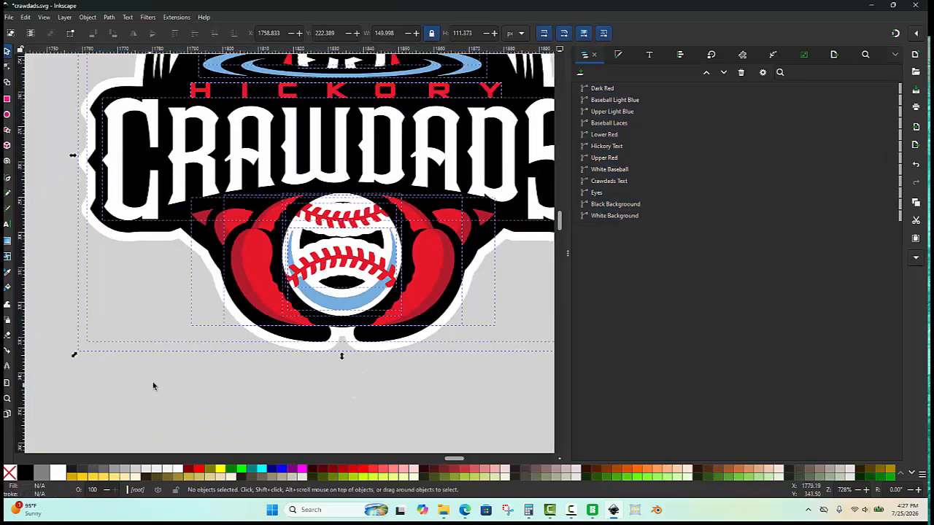
- Save the crawdads.svg document
{"action": "scroll", "coordinate": [175, 374], "scroll_direction": "down", "scroll_amount": 1}
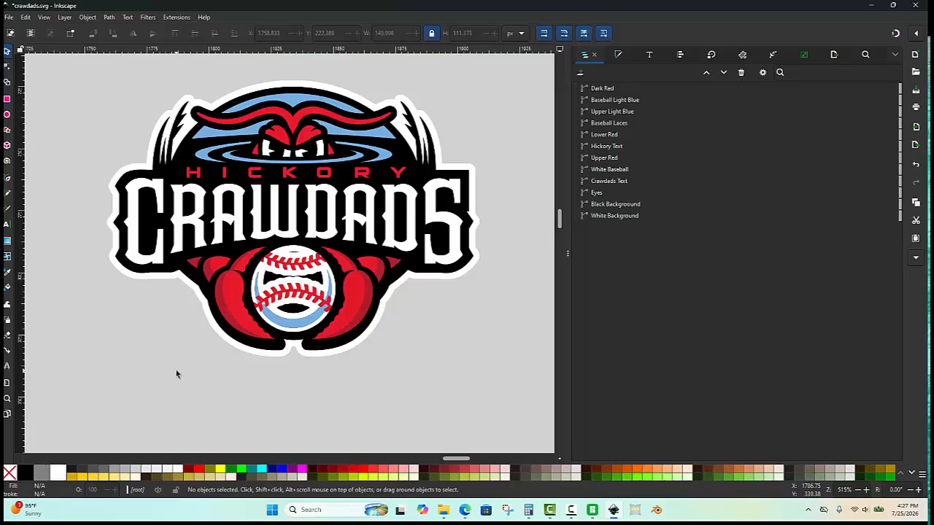
{"action": "key", "text": "ctrl+s"}
{"action": "scroll", "coordinate": [422, 339], "scroll_direction": "down", "scroll_amount": 1}
{"action": "scroll", "coordinate": [316, 224], "scroll_direction": "up", "scroll_amount": 1}
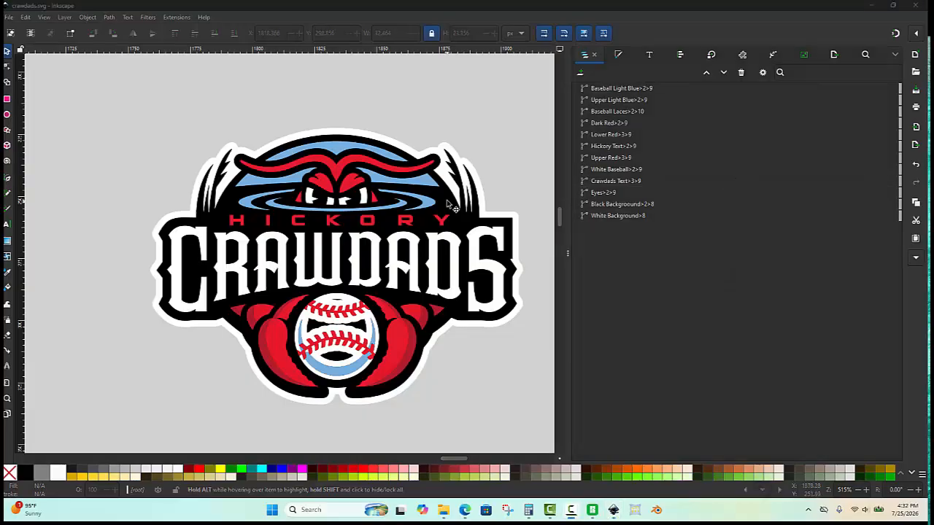
- Minimize Inkscape and drop crawdads.svg onto the SVG-to-3MF converter window
{"action": "left_click", "coordinate": [871, 7]}
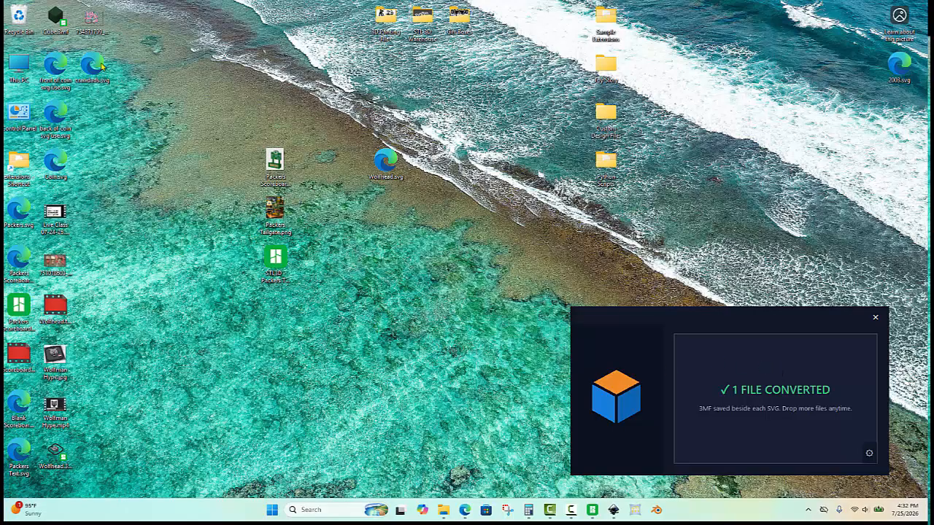
{"action": "left_click_drag", "start_coordinate": [102, 66], "coordinate": [784, 389]}
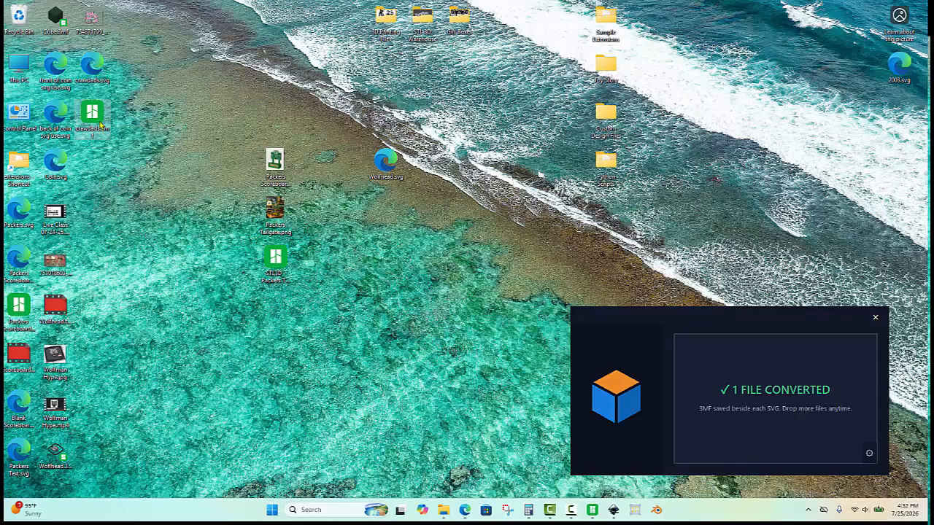
- Switch to Bambu Studio and open the crawdads.3mf project from the Desktop
{"action": "left_click", "coordinate": [593, 510]}
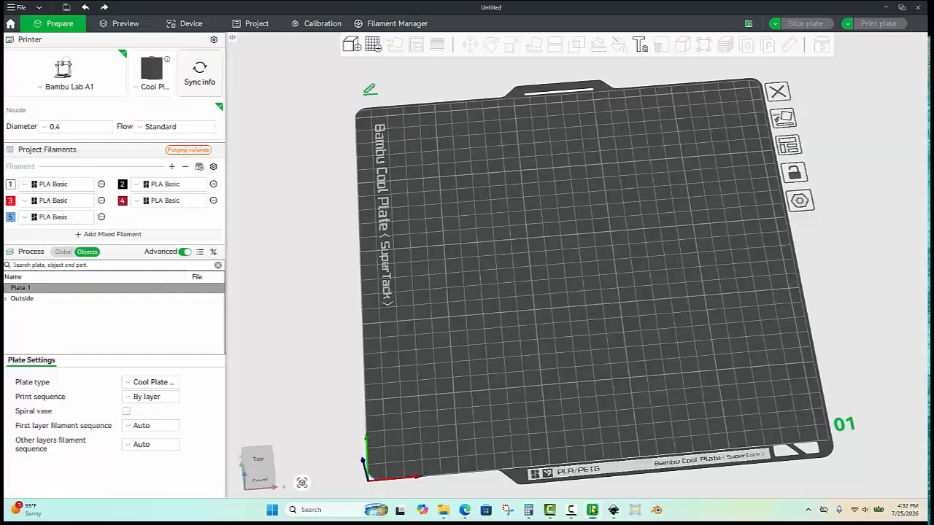
{"action": "left_click", "coordinate": [22, 7]}
{"action": "left_click", "coordinate": [25, 27]}
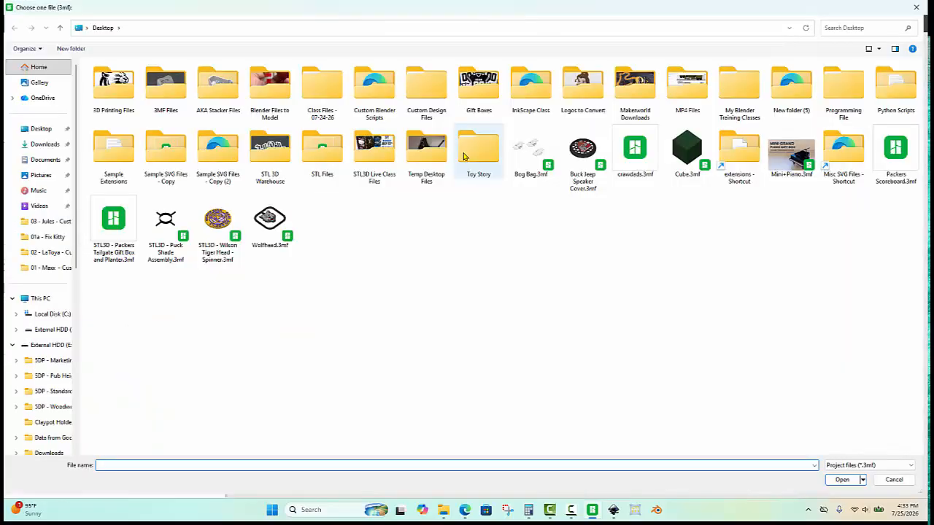
{"action": "left_click", "coordinate": [635, 150]}
{"action": "double_click", "coordinate": [635, 150]}
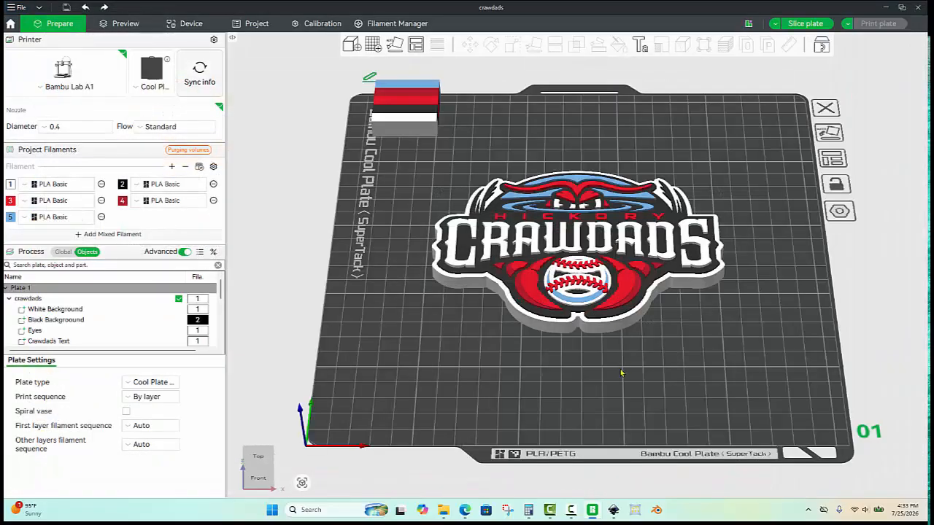
- Orbit and zoom around the imported logo model to inspect its coloured layers on the plate
{"action": "left_click_drag", "start_coordinate": [622, 373], "coordinate": [639, 363]}
{"action": "scroll", "coordinate": [624, 374], "scroll_direction": "down", "scroll_amount": 2}
{"action": "scroll", "coordinate": [622, 383], "scroll_direction": "up", "scroll_amount": 2}
{"action": "scroll", "coordinate": [690, 285], "scroll_direction": "up", "scroll_amount": 5}
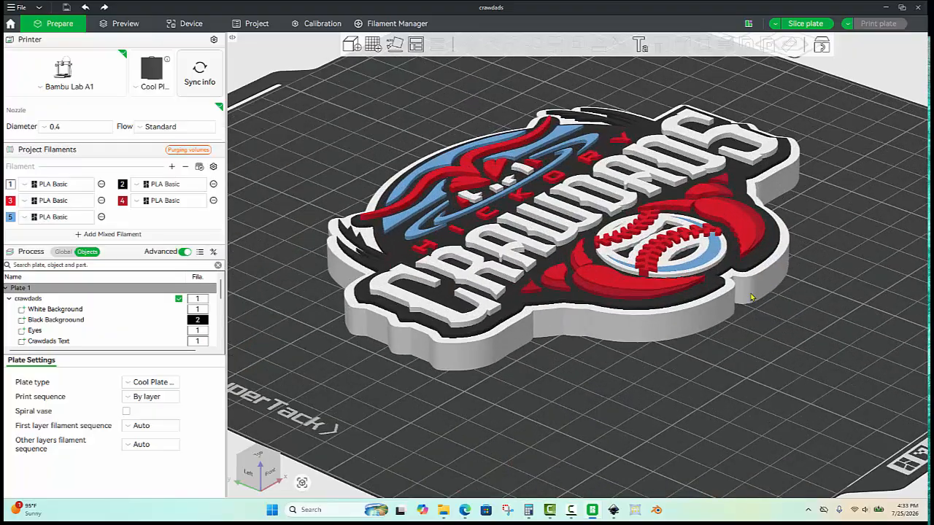
{"action": "mouse_move", "coordinate": [748, 371]}
{"action": "left_mouse_down"}
{"action": "mouse_move", "coordinate": [756, 364]}
{"action": "mouse_move", "coordinate": [735, 361]}
{"action": "left_mouse_up"}
{"action": "scroll", "coordinate": [766, 339], "scroll_direction": "up", "scroll_amount": 5}
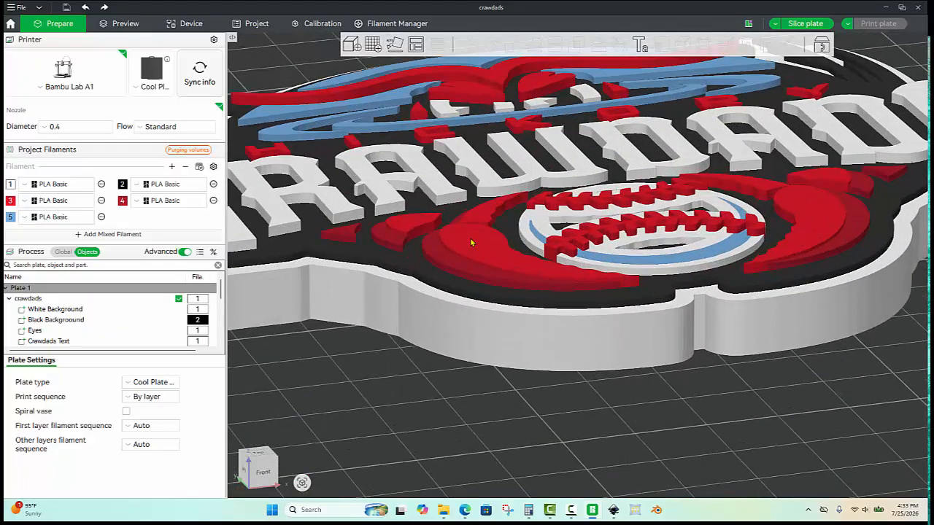
{"action": "scroll", "coordinate": [471, 243], "scroll_direction": "down", "scroll_amount": 10}
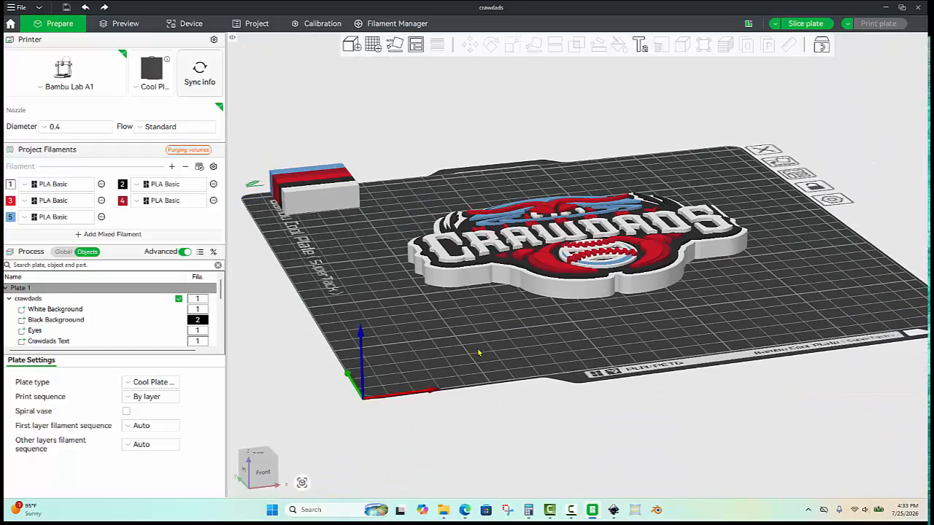
{"action": "left_click_drag", "start_coordinate": [478, 352], "coordinate": [483, 375]}
{"action": "scroll", "coordinate": [492, 363], "scroll_direction": "down", "scroll_amount": 3}
{"action": "scroll", "coordinate": [488, 375], "scroll_direction": "up", "scroll_amount": 2}
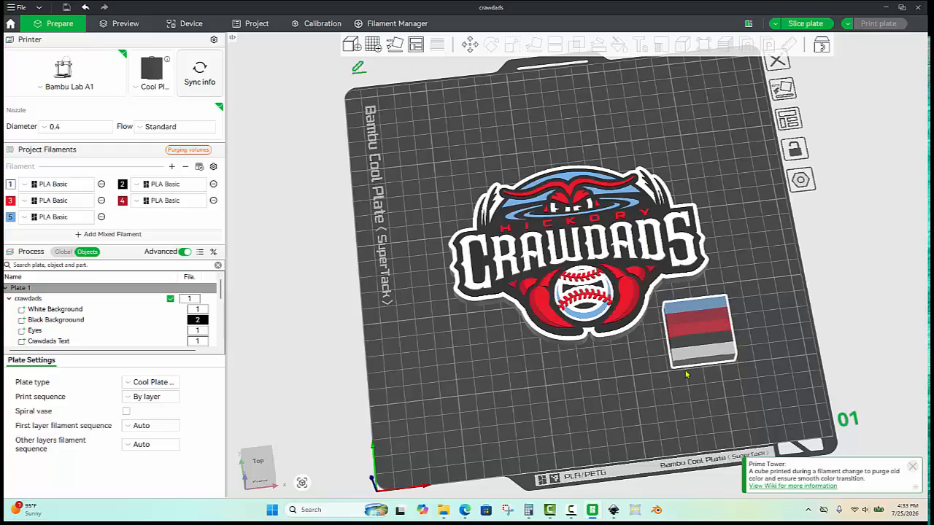
{"action": "left_click_drag", "start_coordinate": [625, 407], "coordinate": [569, 386]}
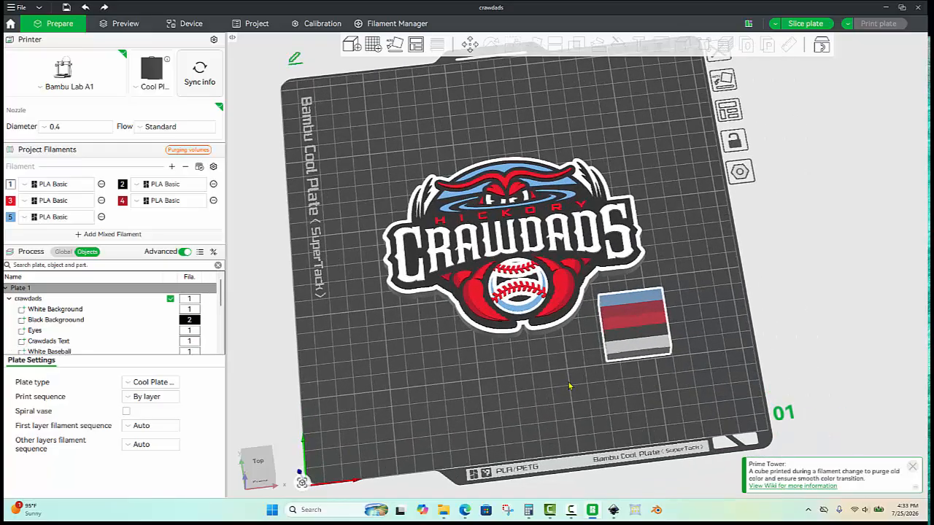
- Import the Blank+Cuban+Chain.3mf file from the Desktop by searching for "blank cu"
{"action": "key", "text": "ctrl+i"}
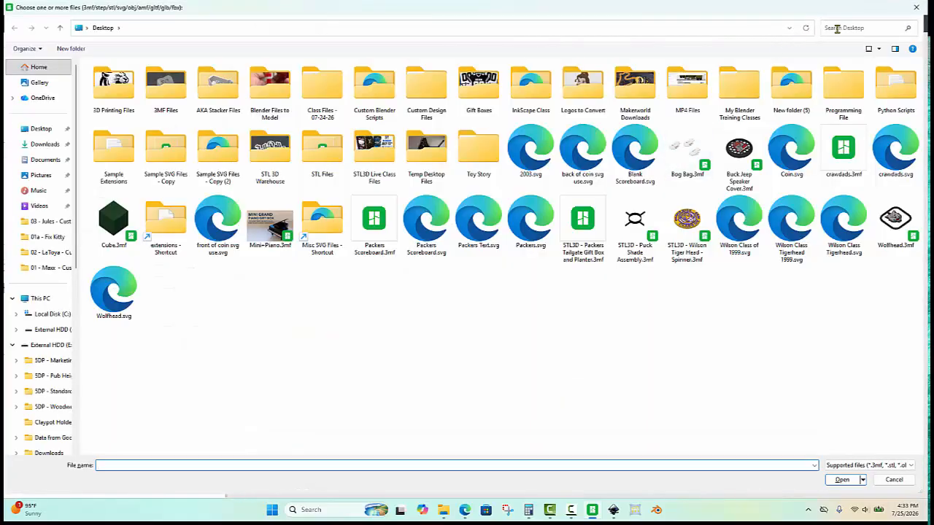
{"action": "left_click", "coordinate": [851, 27]}
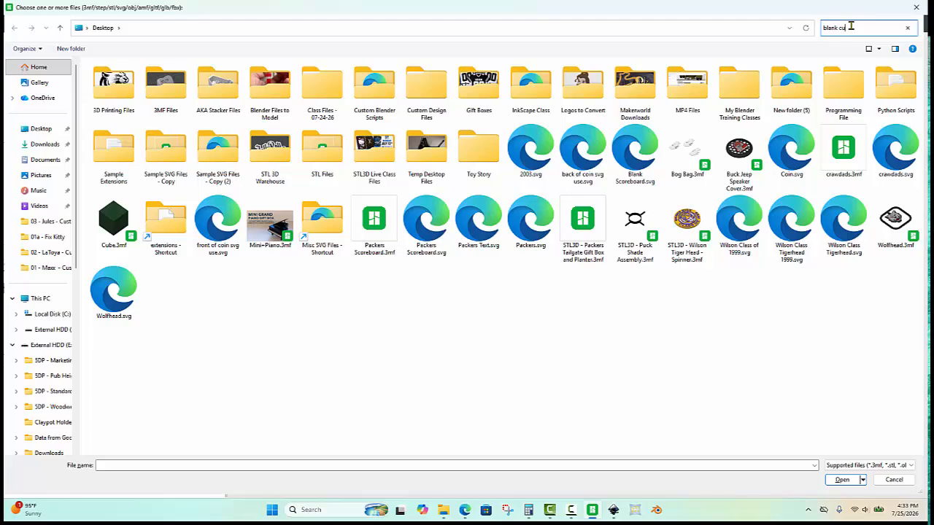
{"action": "left_click", "coordinate": [115, 93]}
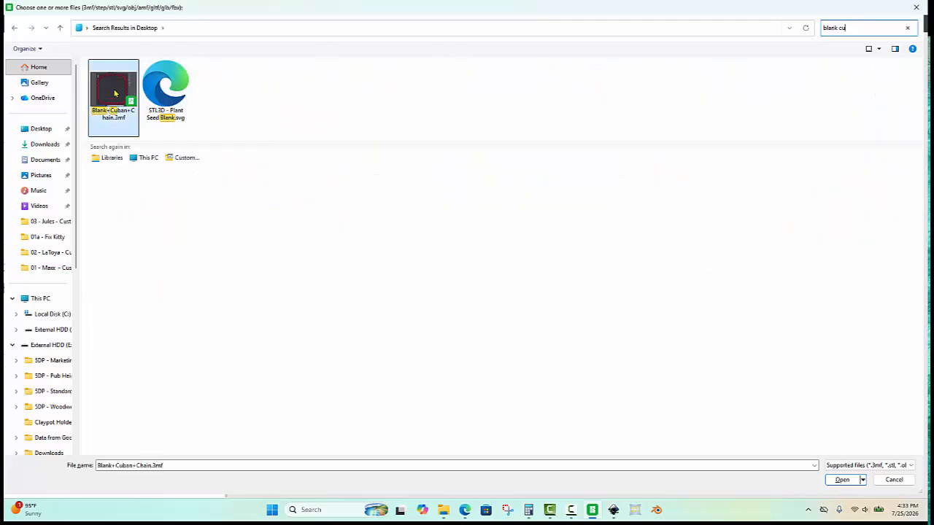
{"action": "double_click", "coordinate": [115, 93]}
{"action": "left_click", "coordinate": [492, 294]}
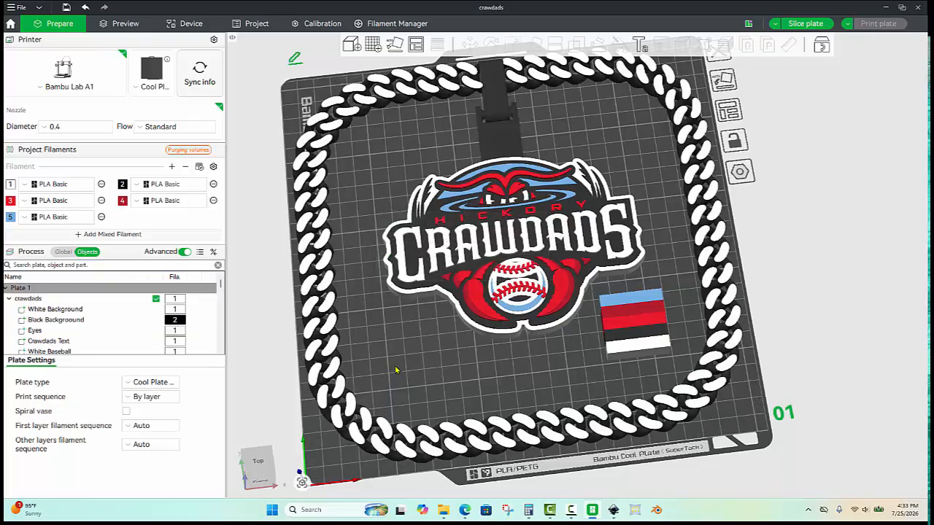
- Examine the chain assembly's parts in the object list
{"action": "mouse_move", "coordinate": [406, 381]}
{"action": "left_mouse_down"}
{"action": "mouse_move", "coordinate": [410, 354]}
{"action": "mouse_move", "coordinate": [408, 364]}
{"action": "left_mouse_up"}
{"action": "left_click_drag", "start_coordinate": [405, 377], "coordinate": [418, 353]}
{"action": "scroll", "coordinate": [412, 351], "scroll_direction": "up", "scroll_amount": 3}
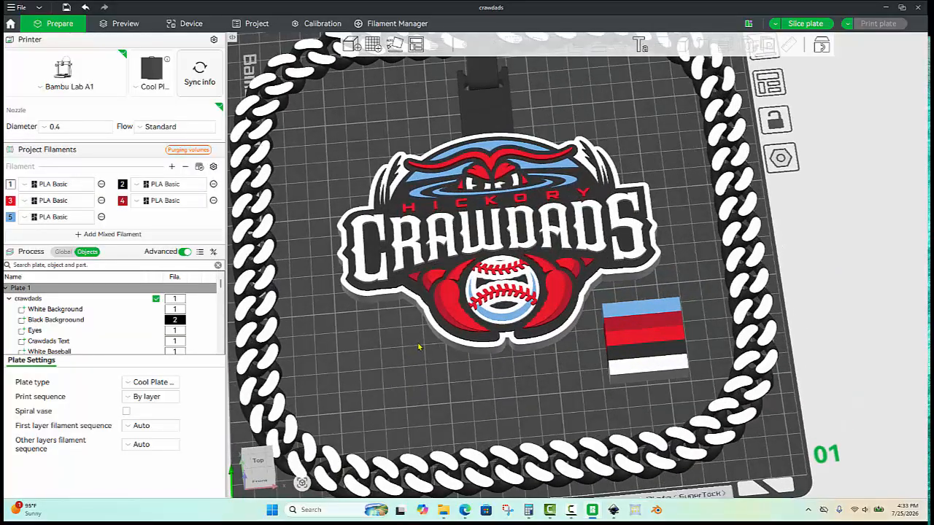
{"action": "scroll", "coordinate": [509, 263], "scroll_direction": "down", "scroll_amount": 4}
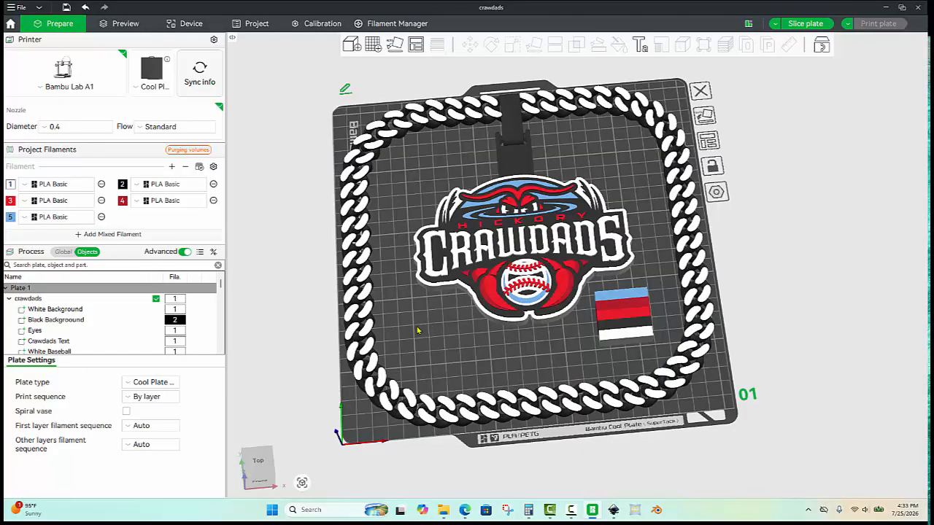
{"action": "left_click", "coordinate": [370, 334]}
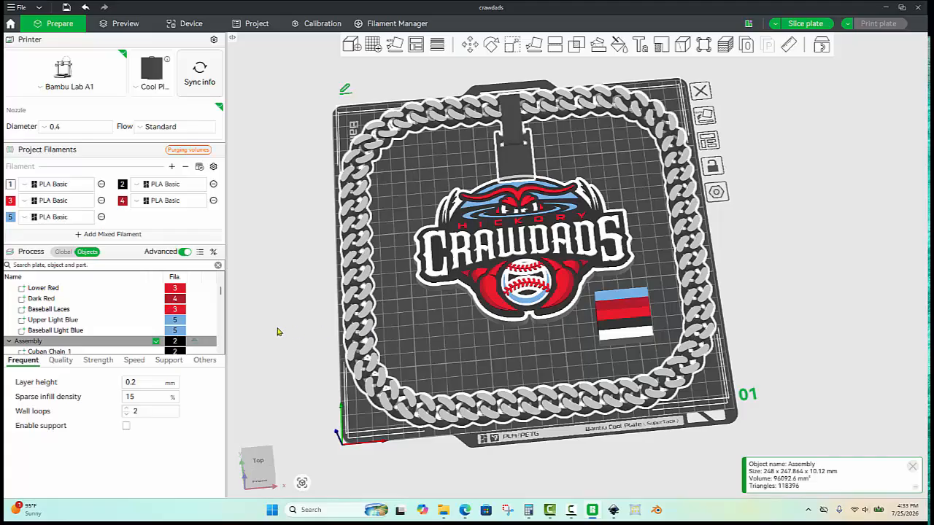
{"action": "scroll", "coordinate": [111, 309], "scroll_direction": "down", "scroll_amount": 1}
{"action": "scroll", "coordinate": [111, 314], "scroll_direction": "down", "scroll_amount": 12}
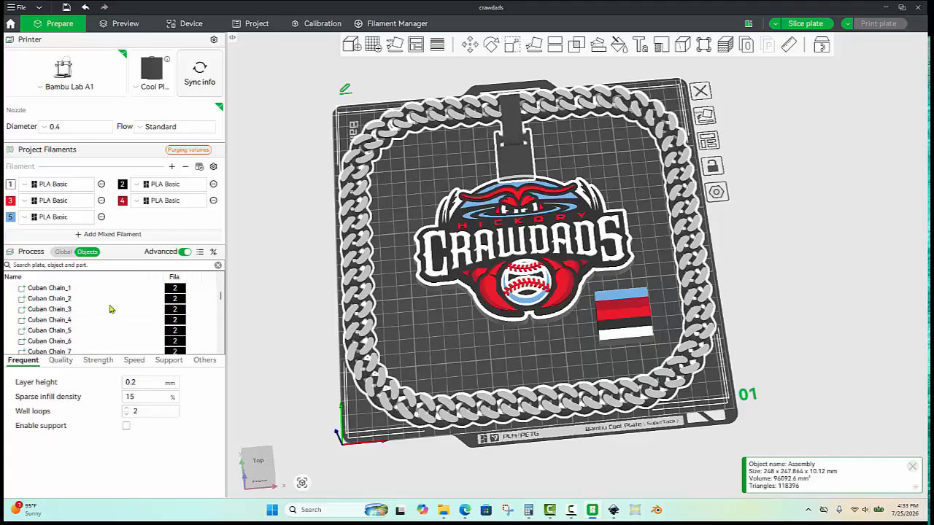
{"action": "scroll", "coordinate": [110, 324], "scroll_direction": "up", "scroll_amount": 12}
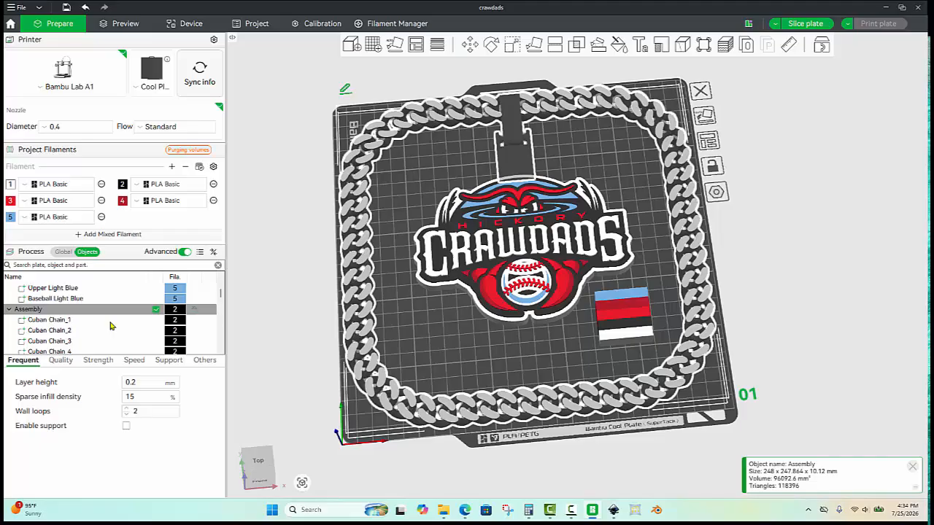
{"action": "left_click", "coordinate": [64, 321]}
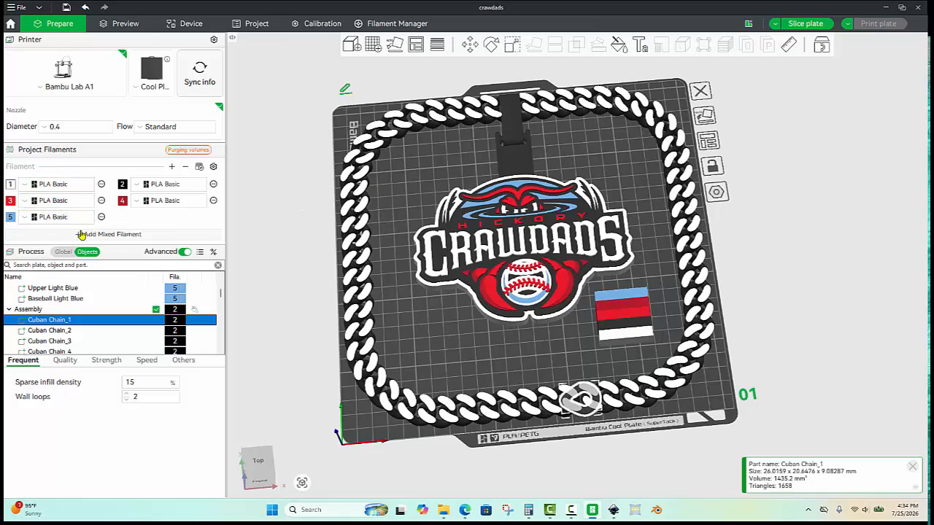
- Change filament 1's colour to Red (10200)
{"action": "left_click", "coordinate": [11, 185]}
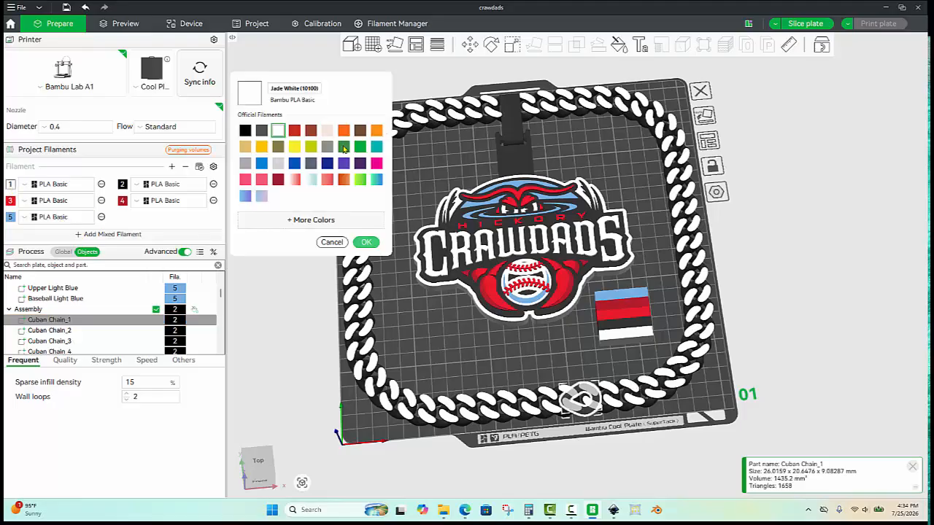
{"action": "left_click", "coordinate": [294, 130]}
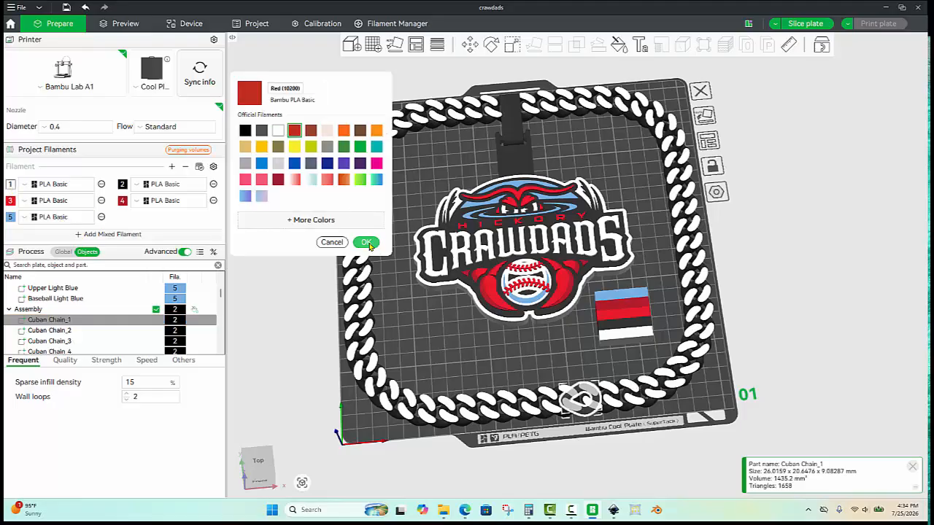
{"action": "left_click", "coordinate": [365, 241]}
{"action": "mouse_move", "coordinate": [390, 250]}
{"action": "left_mouse_down"}
{"action": "mouse_move", "coordinate": [389, 227]}
{"action": "mouse_move", "coordinate": [391, 240]}
{"action": "left_mouse_up"}
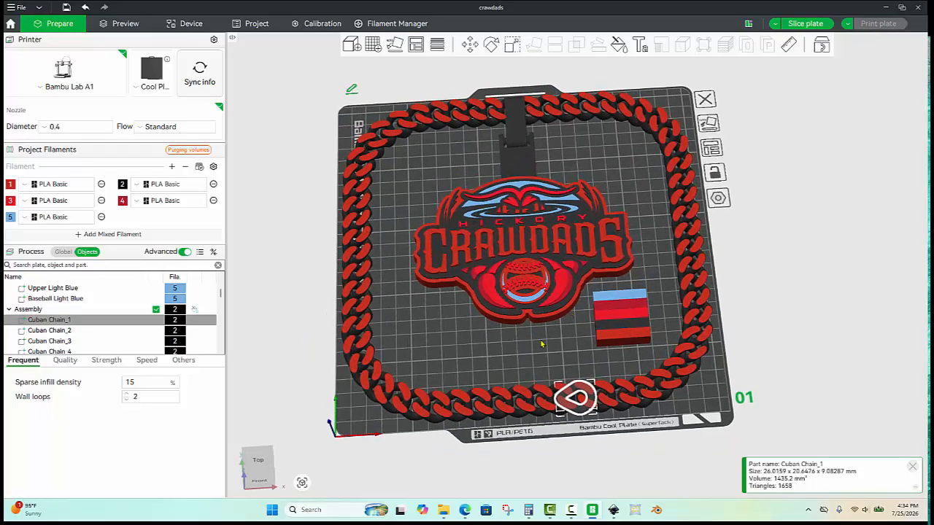
{"action": "left_click_drag", "start_coordinate": [542, 347], "coordinate": [483, 209]}
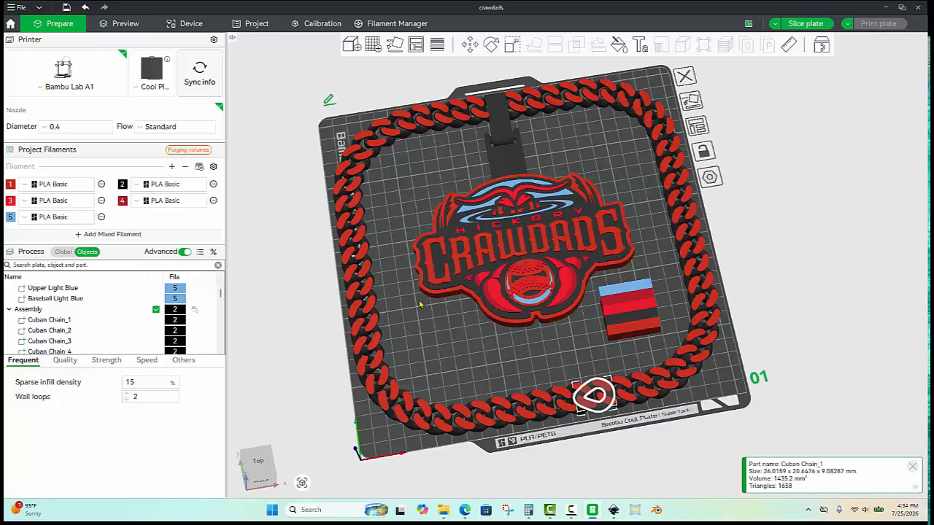
- Add a sixth filament and set its colour to white
{"action": "left_click", "coordinate": [173, 167]}
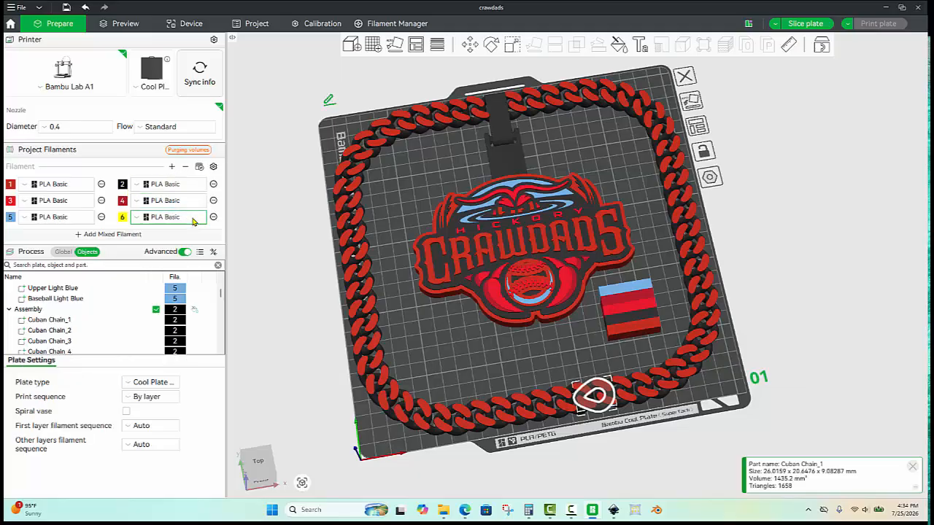
{"action": "left_click", "coordinate": [123, 218]}
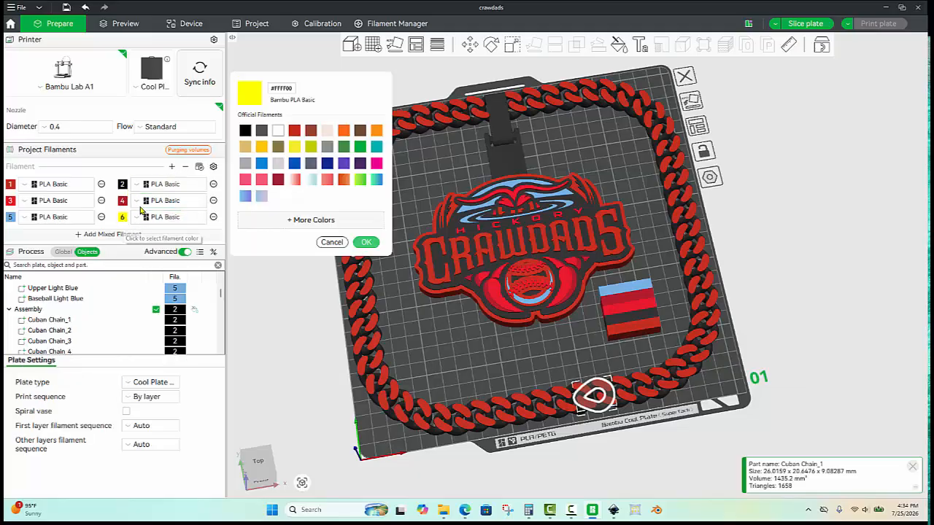
{"action": "left_click", "coordinate": [278, 132]}
{"action": "left_click", "coordinate": [371, 243]}
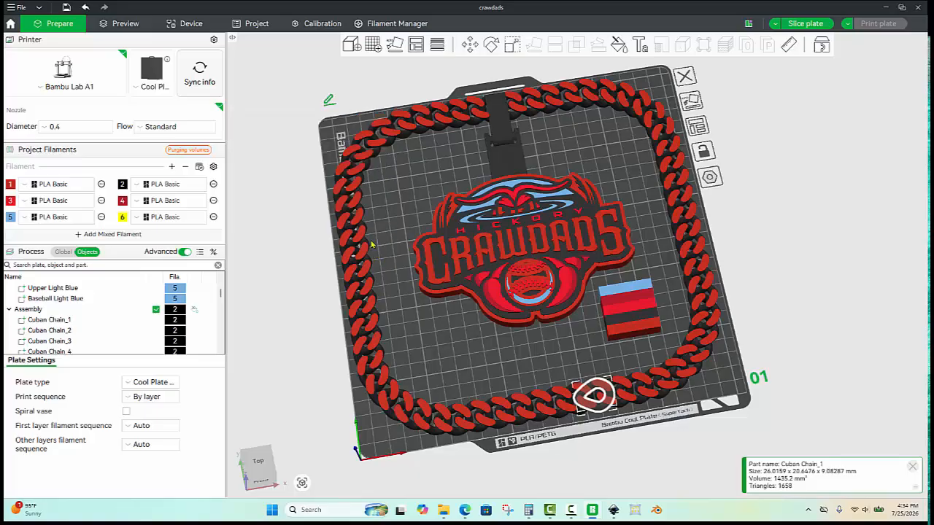
- Assign filament 6 to the White Background, Crawdads Text, White Baseball and Eyes parts
{"action": "left_click", "coordinate": [425, 294]}
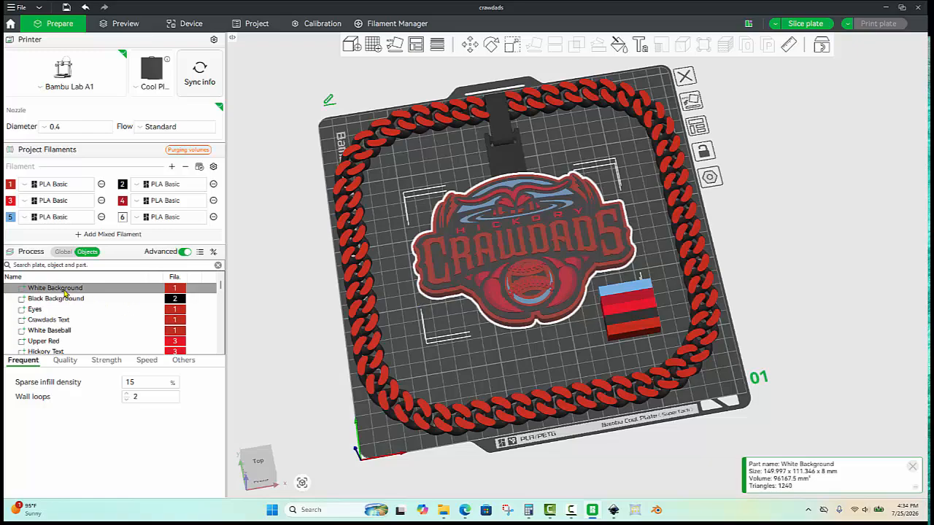
{"action": "key", "text": "6"}
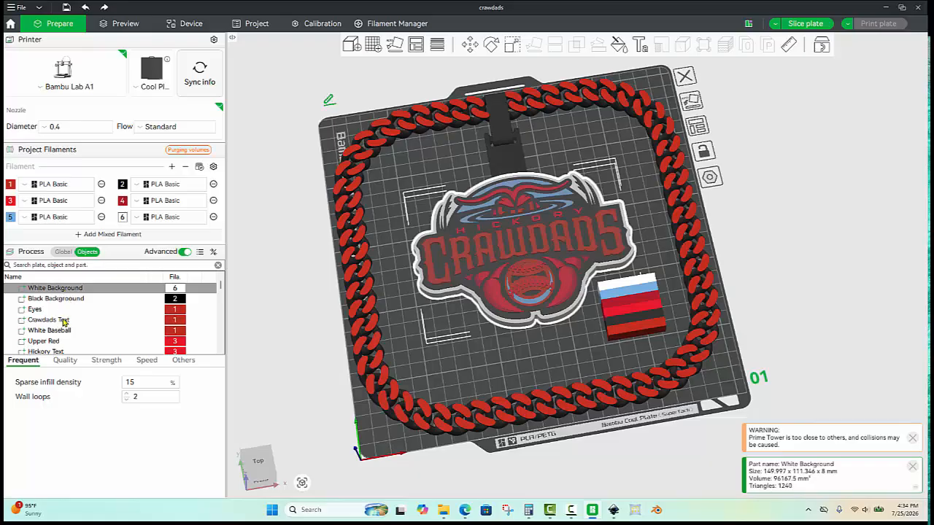
{"action": "left_click", "coordinate": [64, 320]}
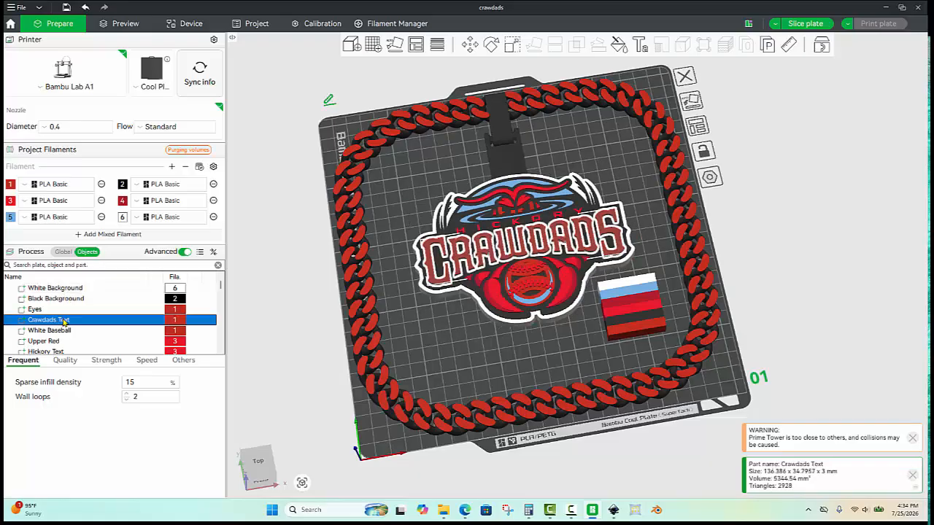
{"action": "key", "text": "6"}
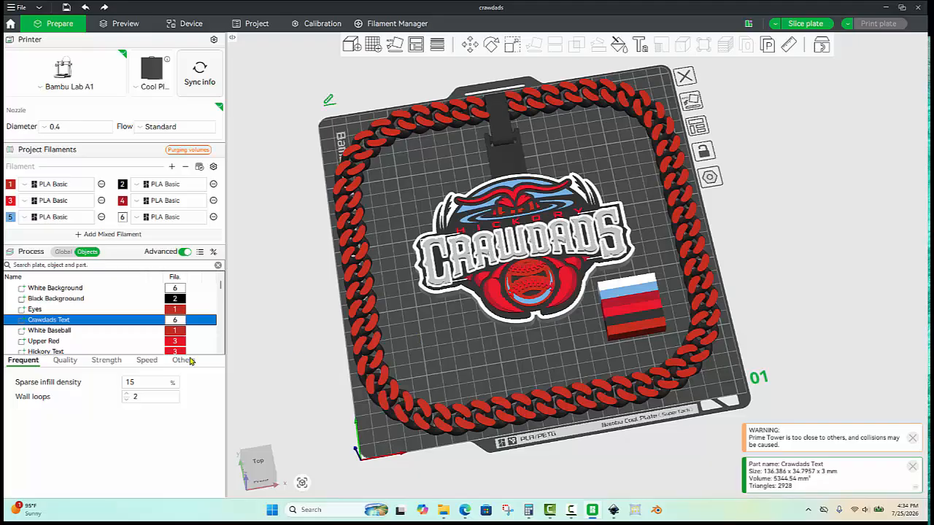
{"action": "scroll", "coordinate": [60, 324], "scroll_direction": "down", "scroll_amount": 1}
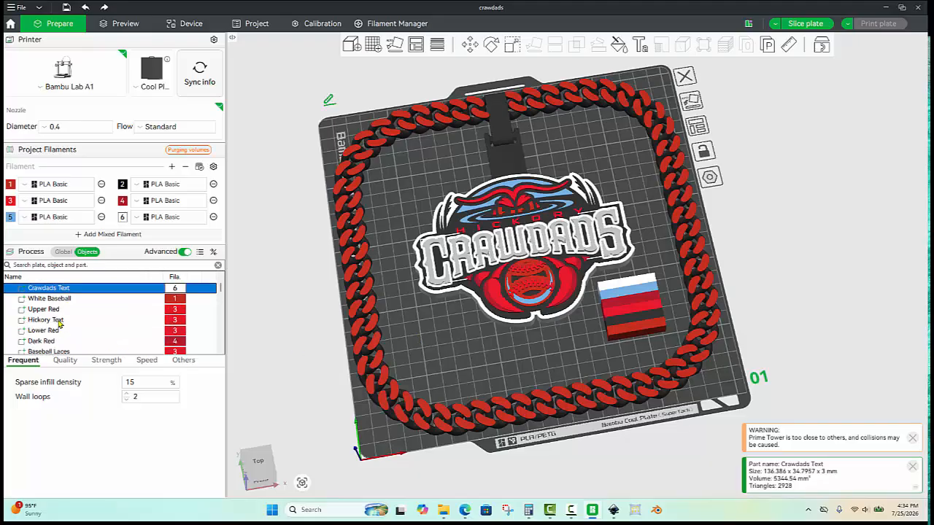
{"action": "left_click", "coordinate": [61, 300]}
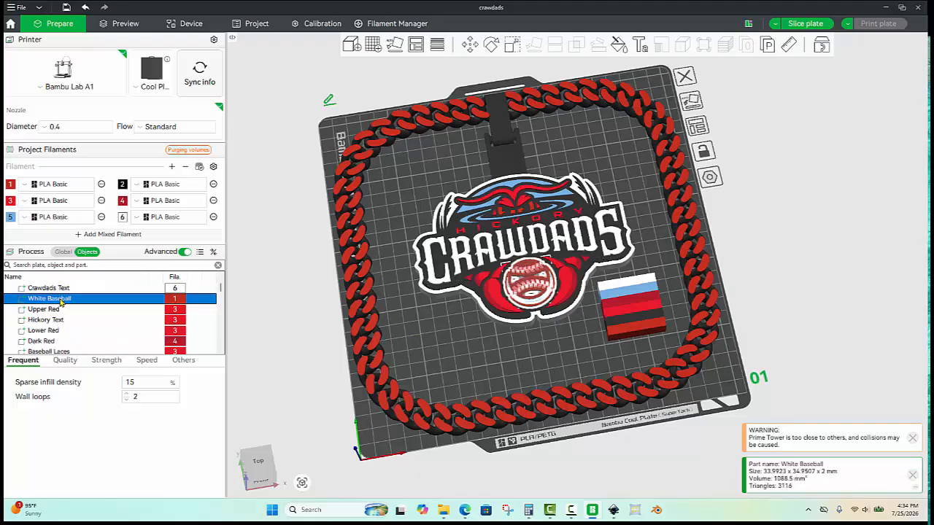
{"action": "key", "text": "6"}
{"action": "left_click", "coordinate": [447, 350]}
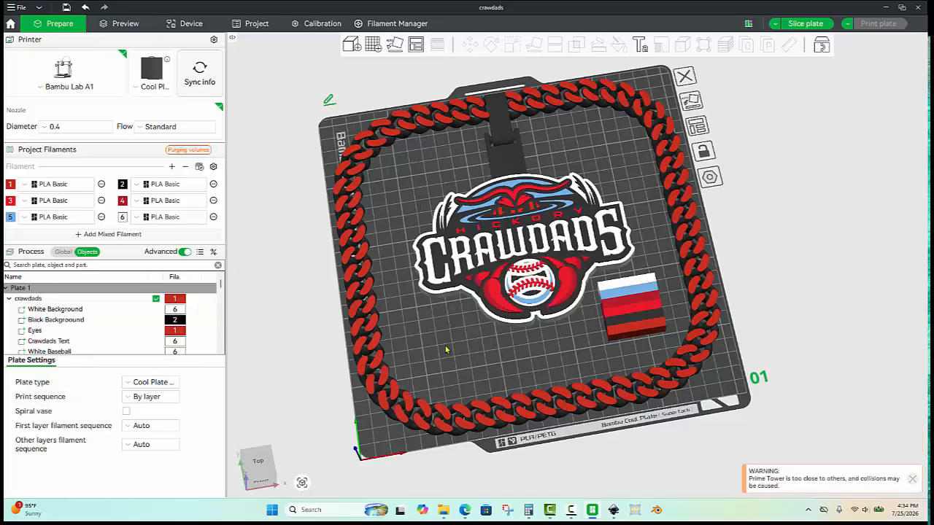
{"action": "scroll", "coordinate": [443, 351], "scroll_direction": "up", "scroll_amount": 2}
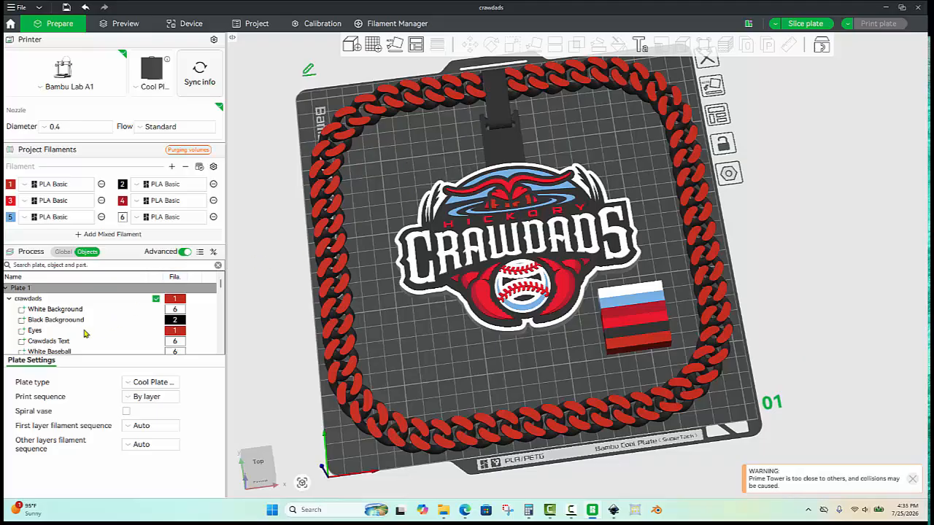
{"action": "left_click", "coordinate": [35, 331]}
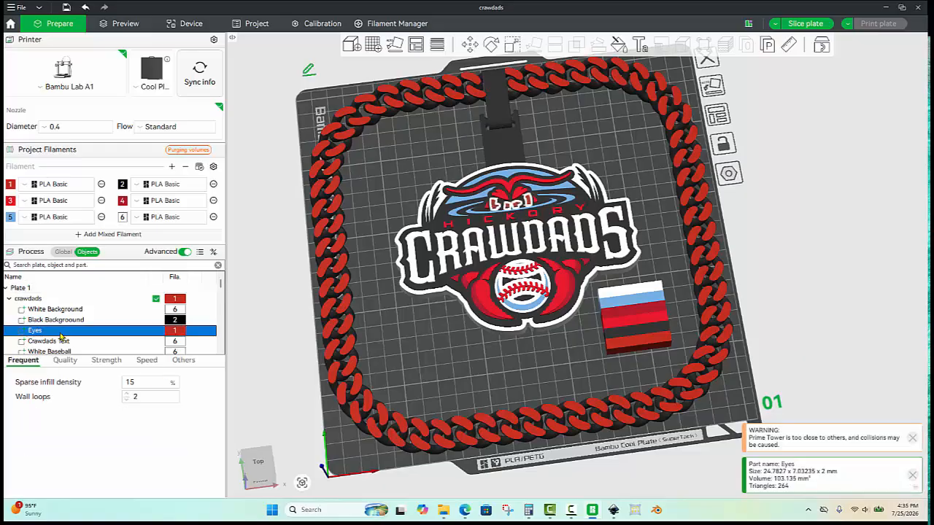
{"action": "left_click", "coordinate": [424, 327]}
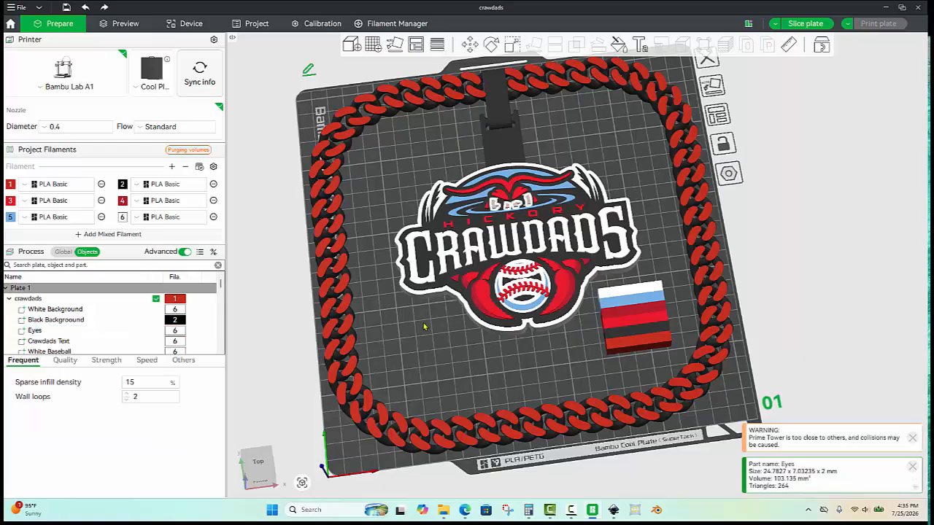
- Move the Crawdads logo upward to a Y position of about -827.7 so it meets the chain's clasp
{"action": "left_click", "coordinate": [387, 162]}
{"action": "left_click", "coordinate": [506, 176]}
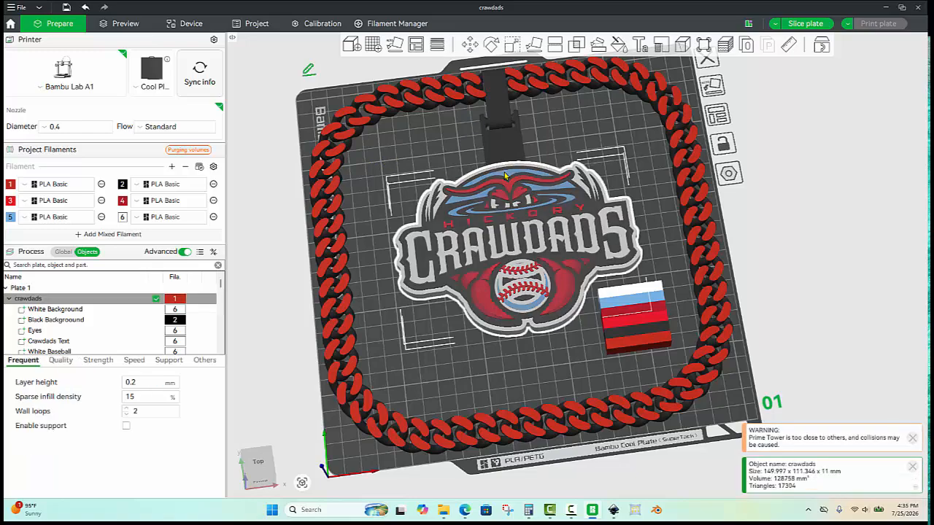
{"action": "left_click", "coordinate": [469, 44]}
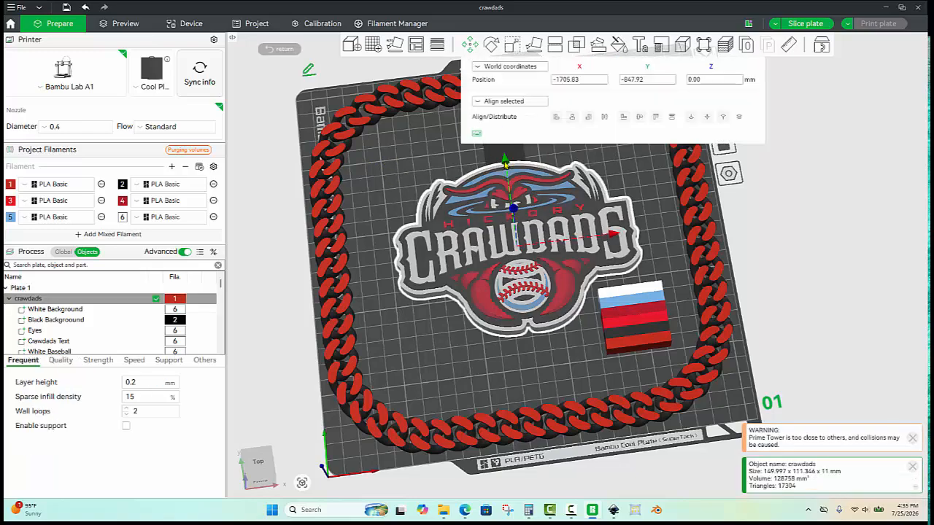
{"action": "left_click_drag", "start_coordinate": [506, 162], "coordinate": [506, 145]}
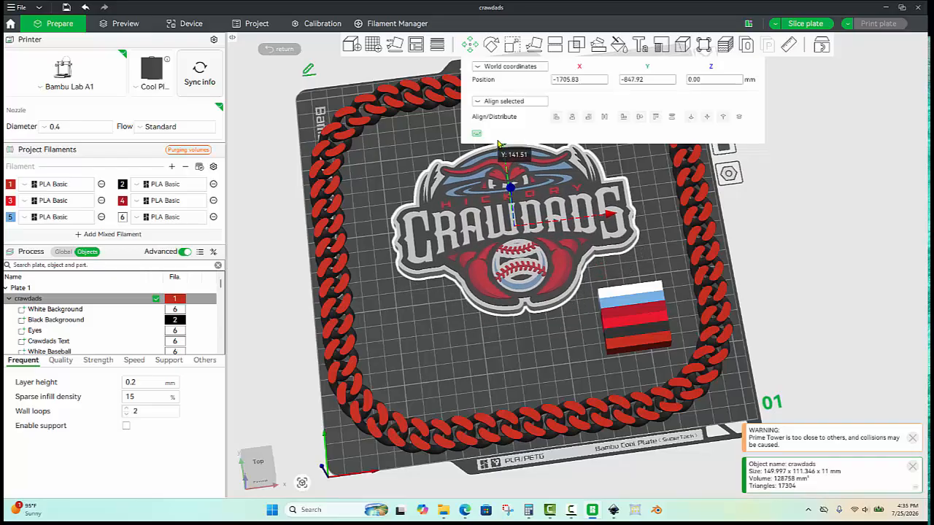
{"action": "left_click", "coordinate": [410, 332]}
{"action": "scroll", "coordinate": [410, 332], "scroll_direction": "up", "scroll_amount": 3}
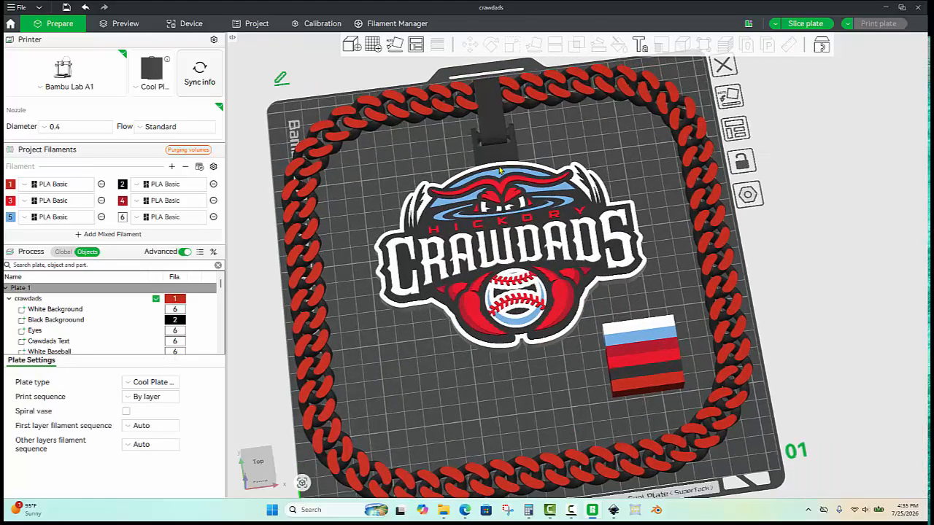
{"action": "left_click", "coordinate": [500, 170]}
{"action": "left_click", "coordinate": [471, 45]}
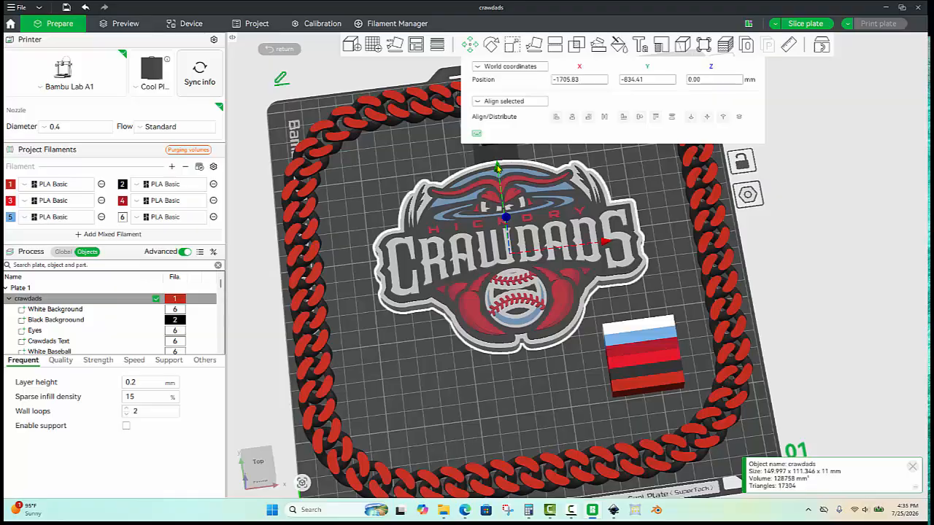
{"action": "left_click_drag", "start_coordinate": [497, 173], "coordinate": [496, 154]}
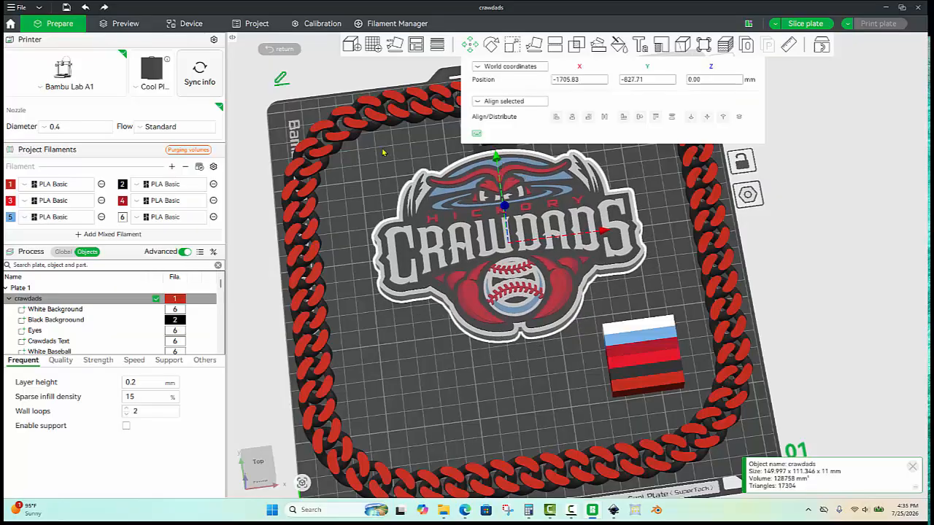
{"action": "left_click", "coordinate": [384, 151]}
{"action": "scroll", "coordinate": [488, 169], "scroll_direction": "down", "scroll_amount": 2}
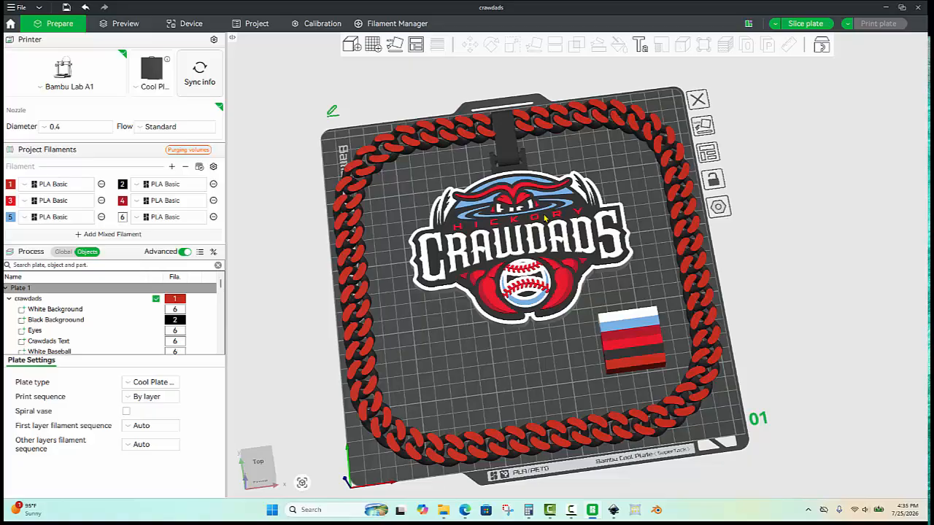
- Select both the chain assembly and the Crawdads logo and assemble them into one object
{"action": "left_click", "coordinate": [536, 128]}
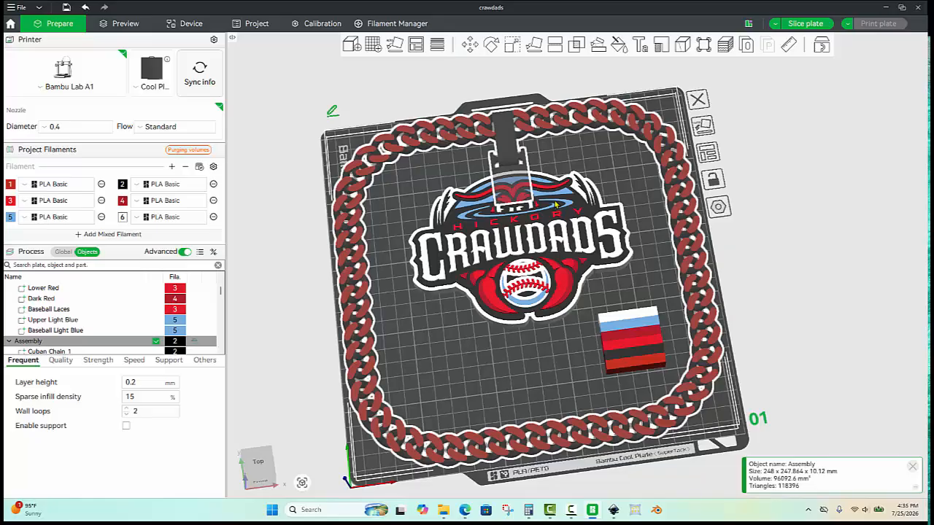
{"action": "left_click", "coordinate": [555, 205], "text": "ctrl"}
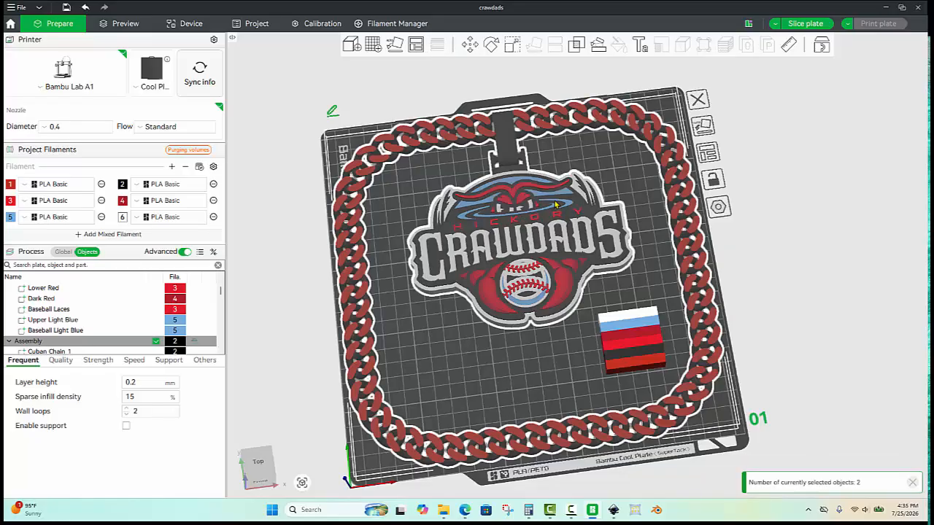
{"action": "right_click", "coordinate": [555, 205]}
{"action": "left_click", "coordinate": [577, 213]}
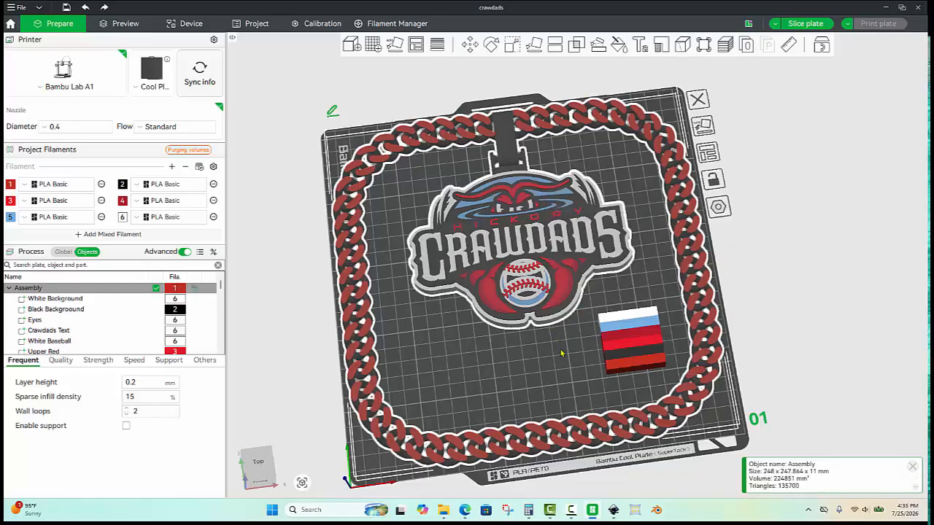
{"action": "left_click", "coordinate": [546, 374]}
{"action": "left_click_drag", "start_coordinate": [546, 374], "coordinate": [549, 367]}
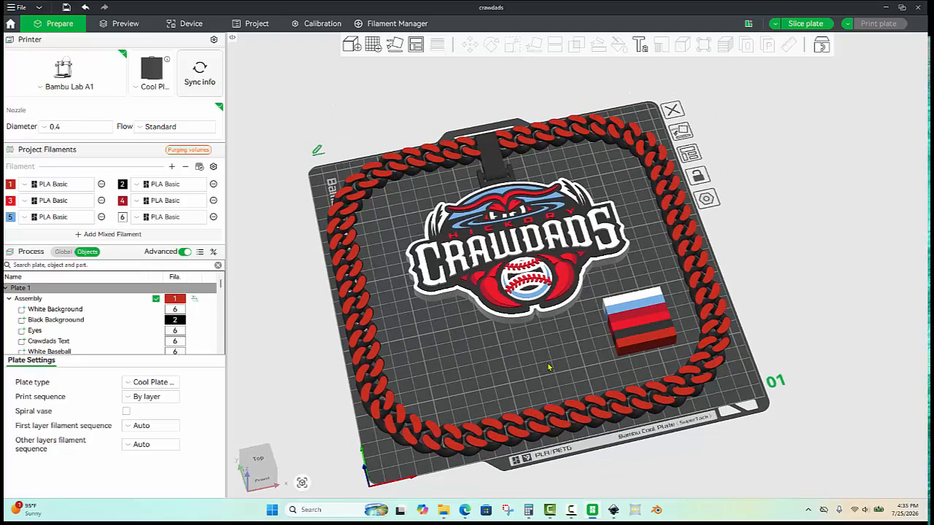